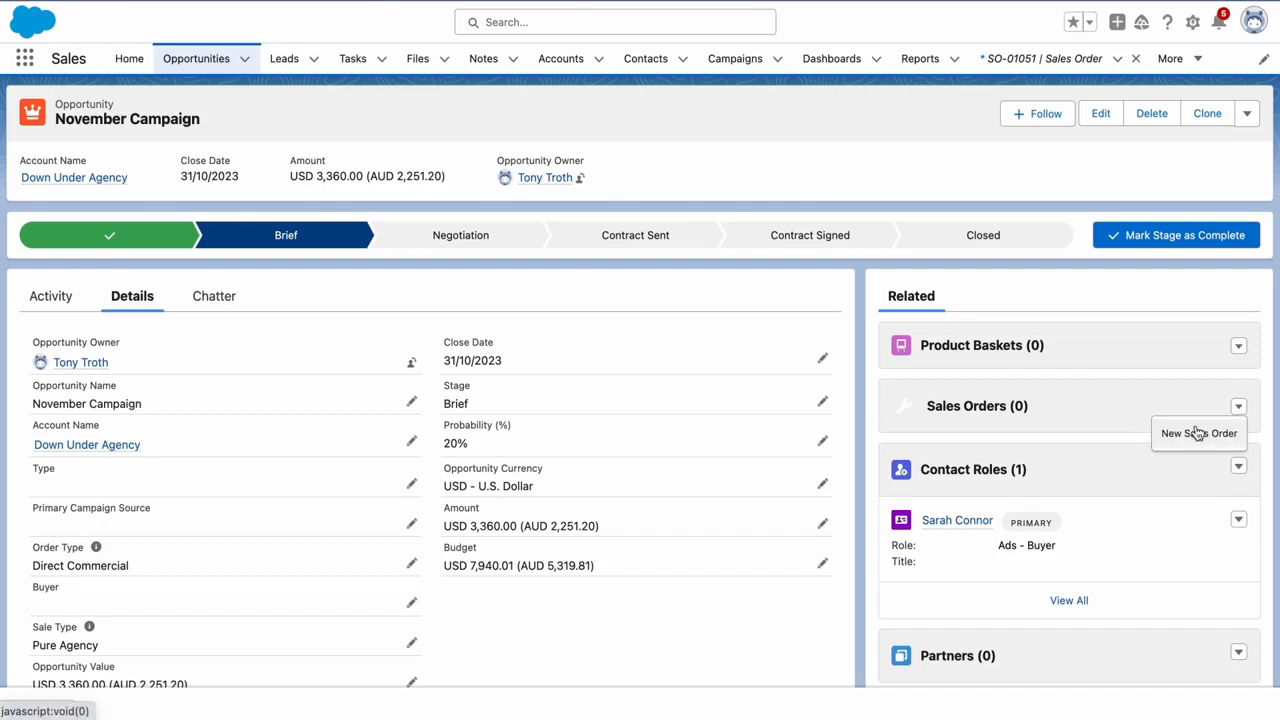
# Expand the Sales Orders related-list menu on the November Campaign opportunity to reveal New Sales Order
pyautogui.click(930, 350)
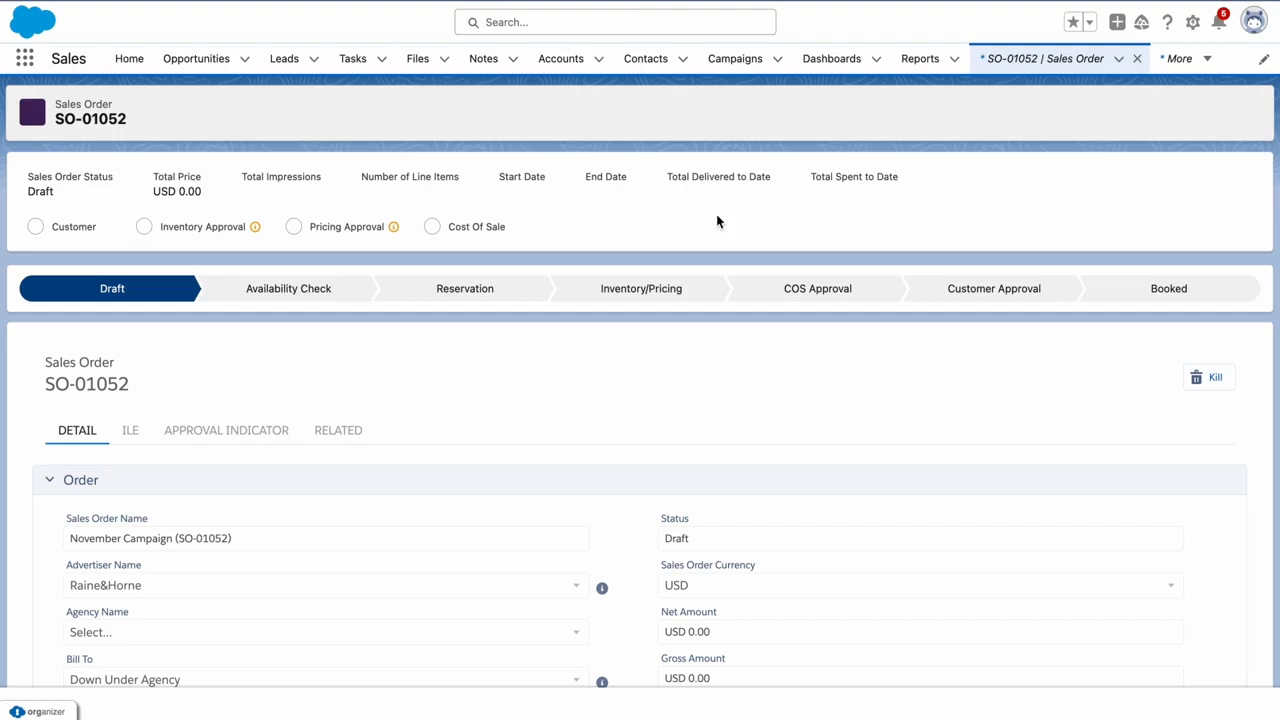
# Scroll down draft SO-01052's Detail tab to the Deal Type picklist and expand it
pyautogui.scroll(-2, 600, 160)
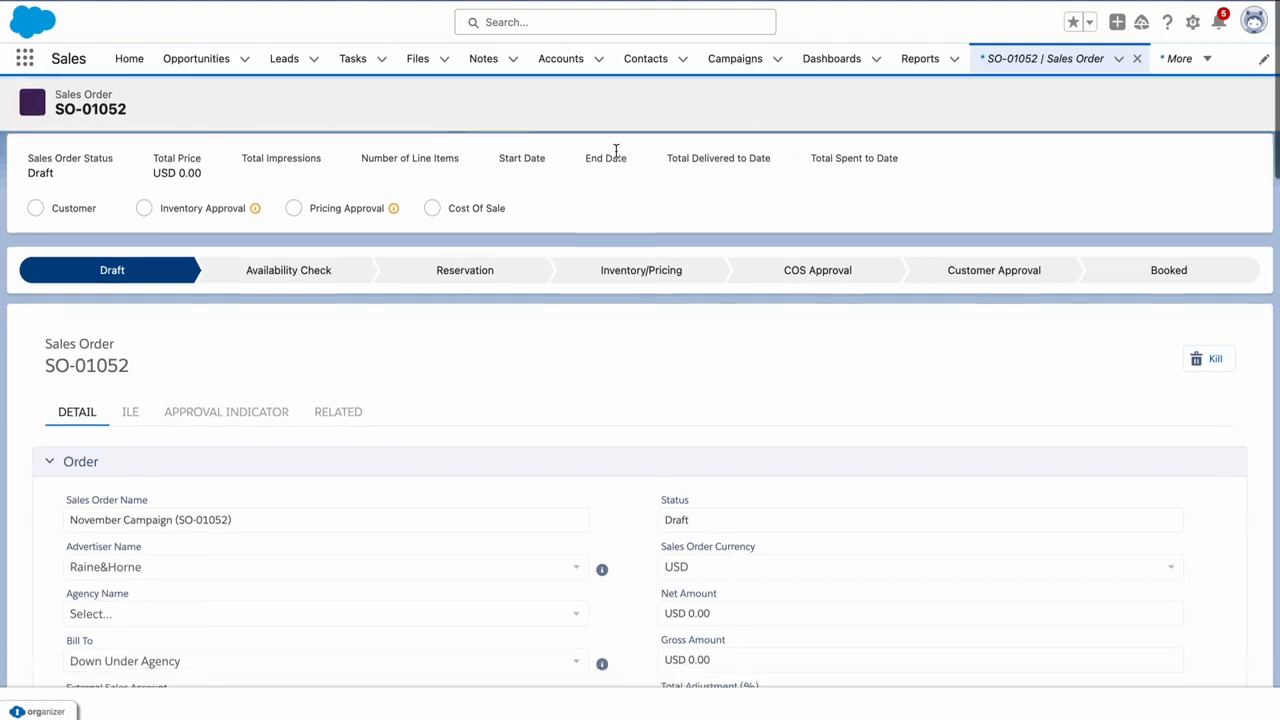
pyautogui.scroll(1, 495, 190)
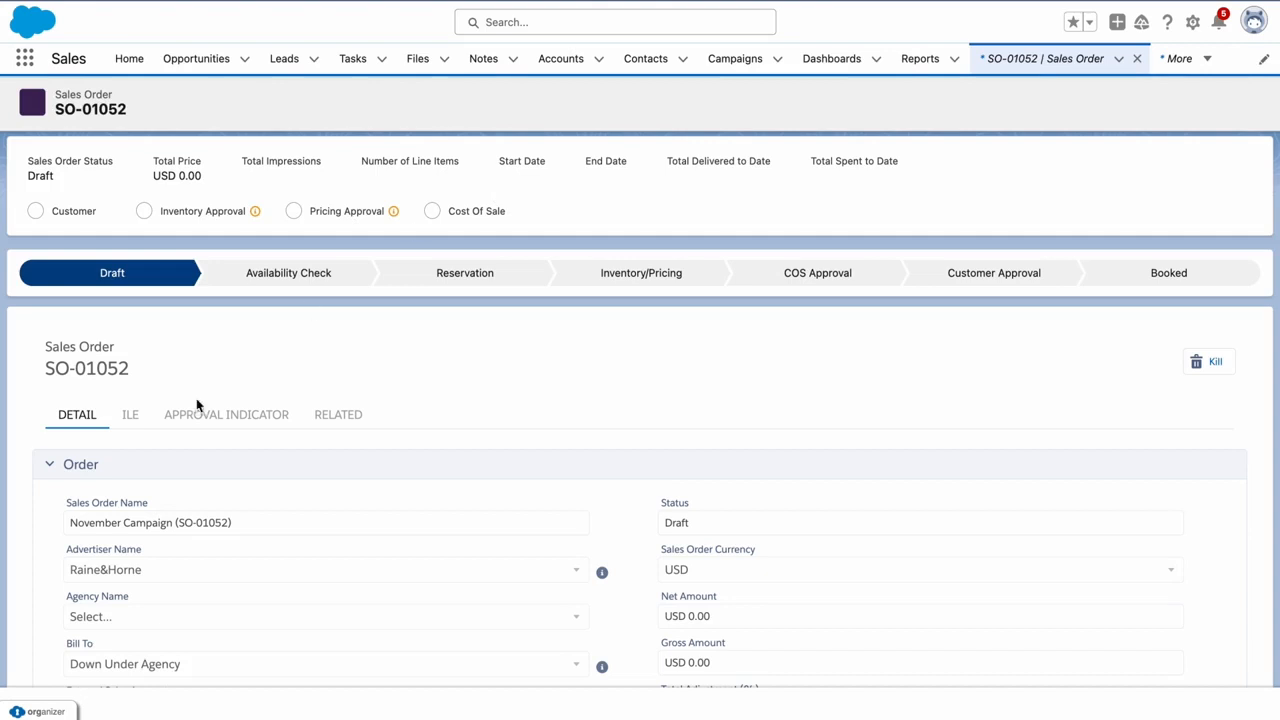
pyautogui.scroll(-3, 44, 402)
pyautogui.scroll(-5, 44, 402)
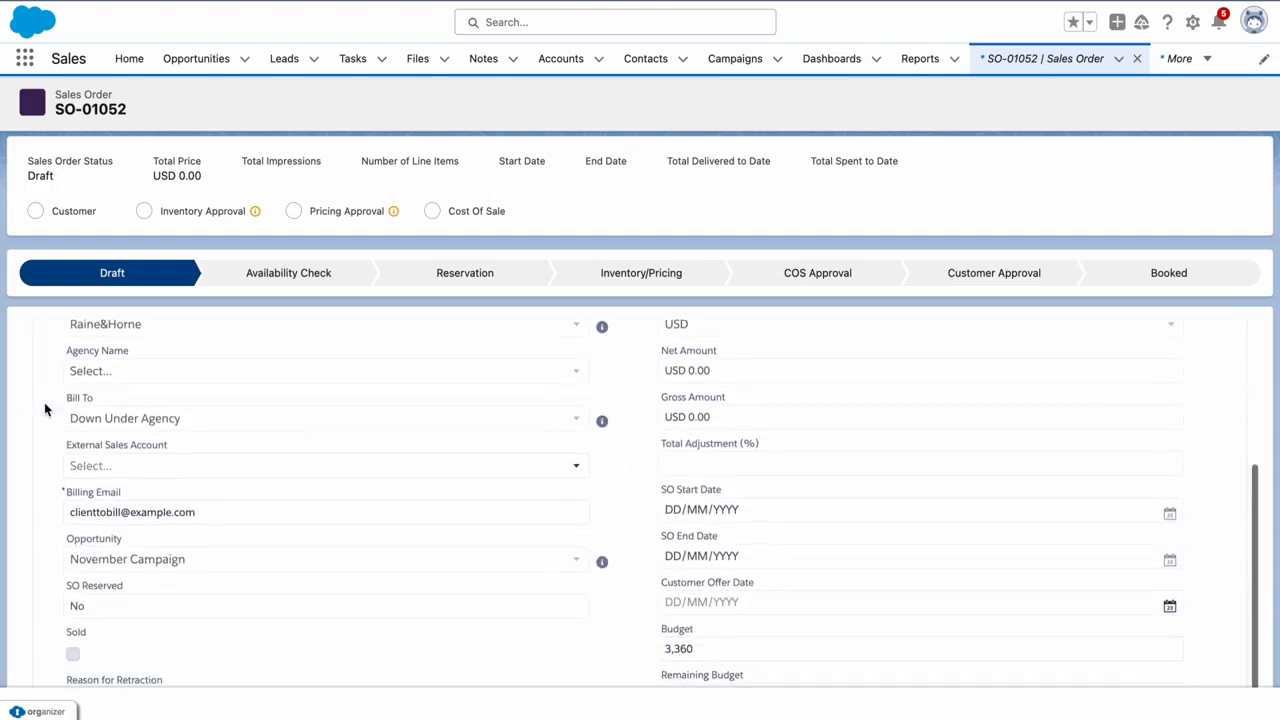
pyautogui.scroll(-3, 44, 408)
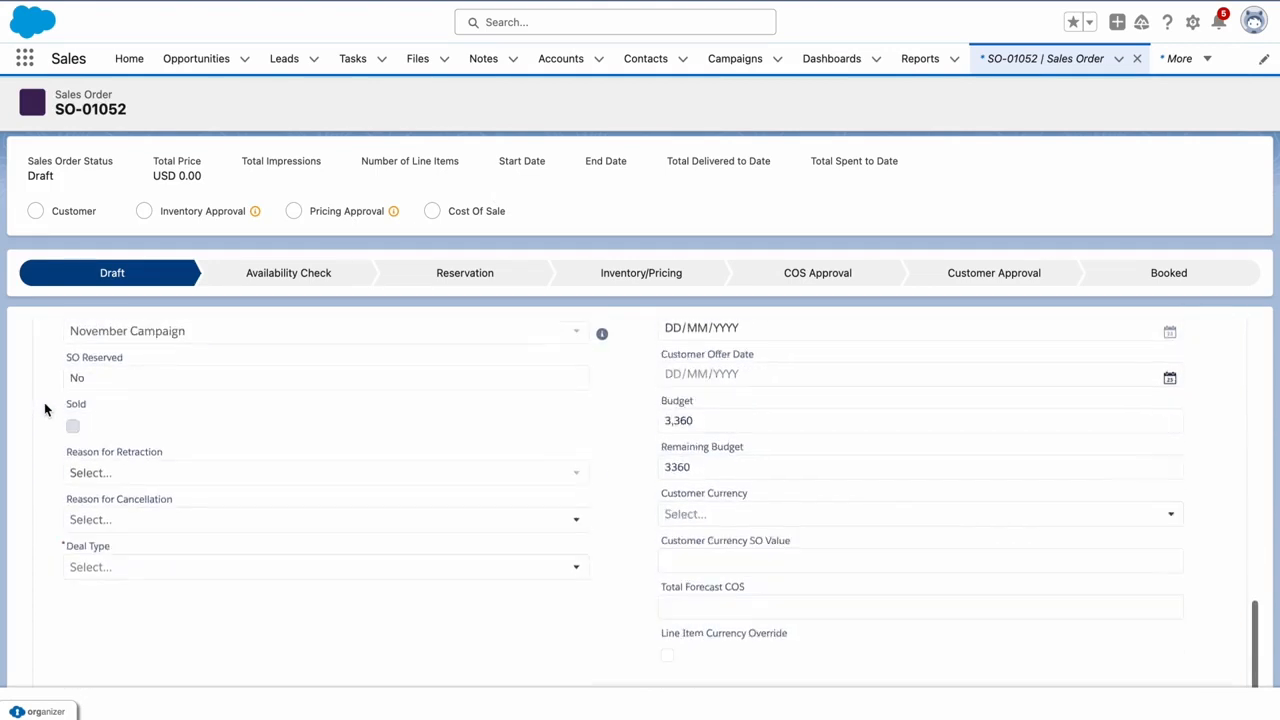
pyautogui.scroll(-2, 44, 409)
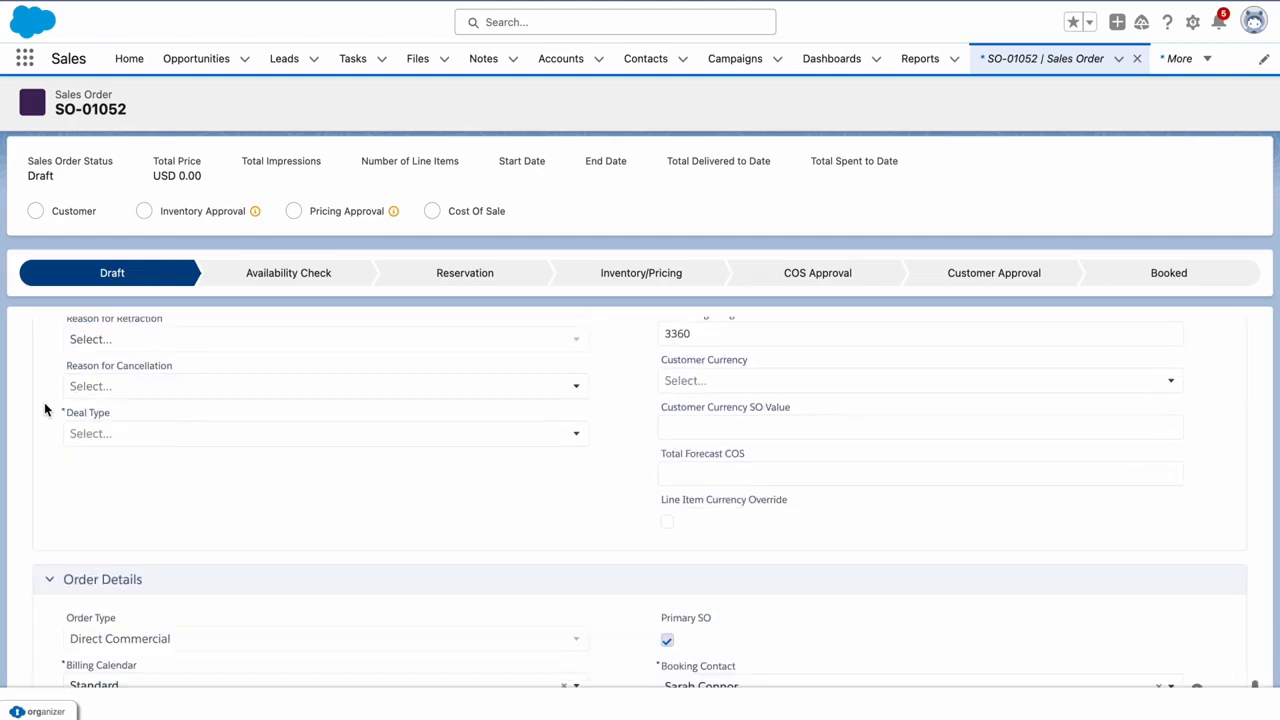
pyautogui.click(109, 436)
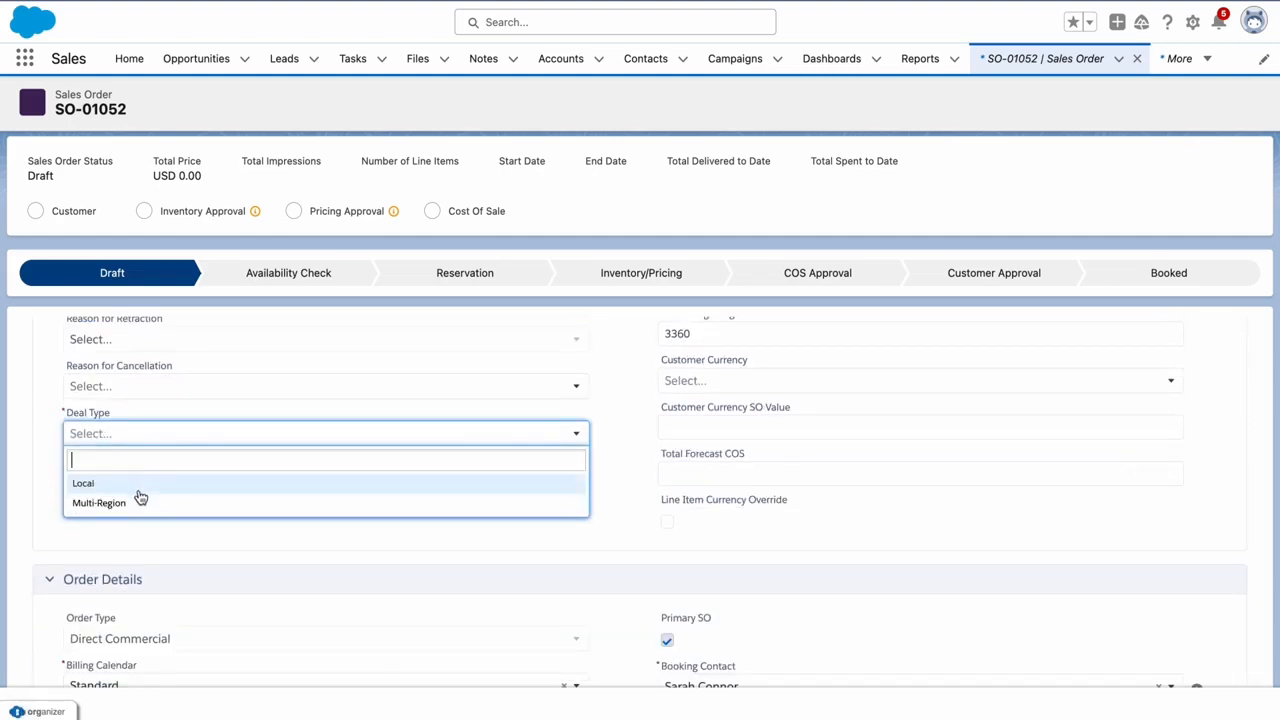
# Choose Multi-Region as Deal Type, review the remaining sections, then go to the ILE product lines
pyautogui.click(137, 505)
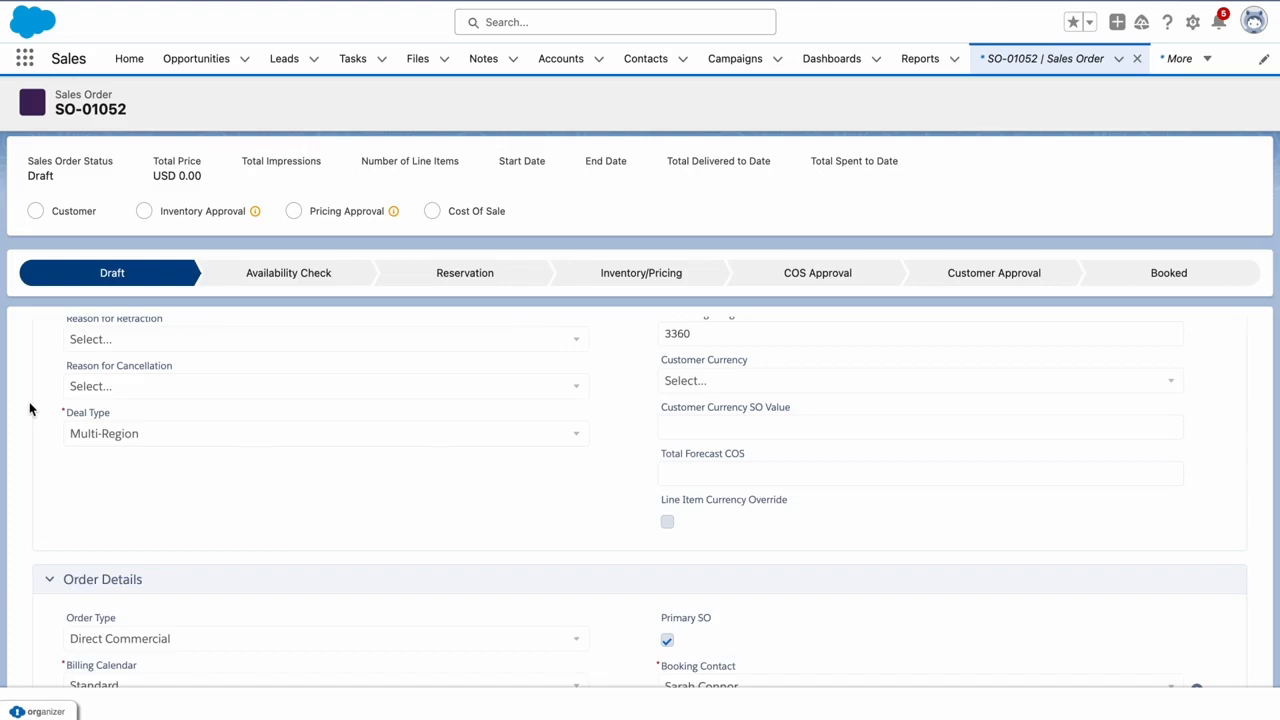
pyautogui.scroll(-5, 30, 410)
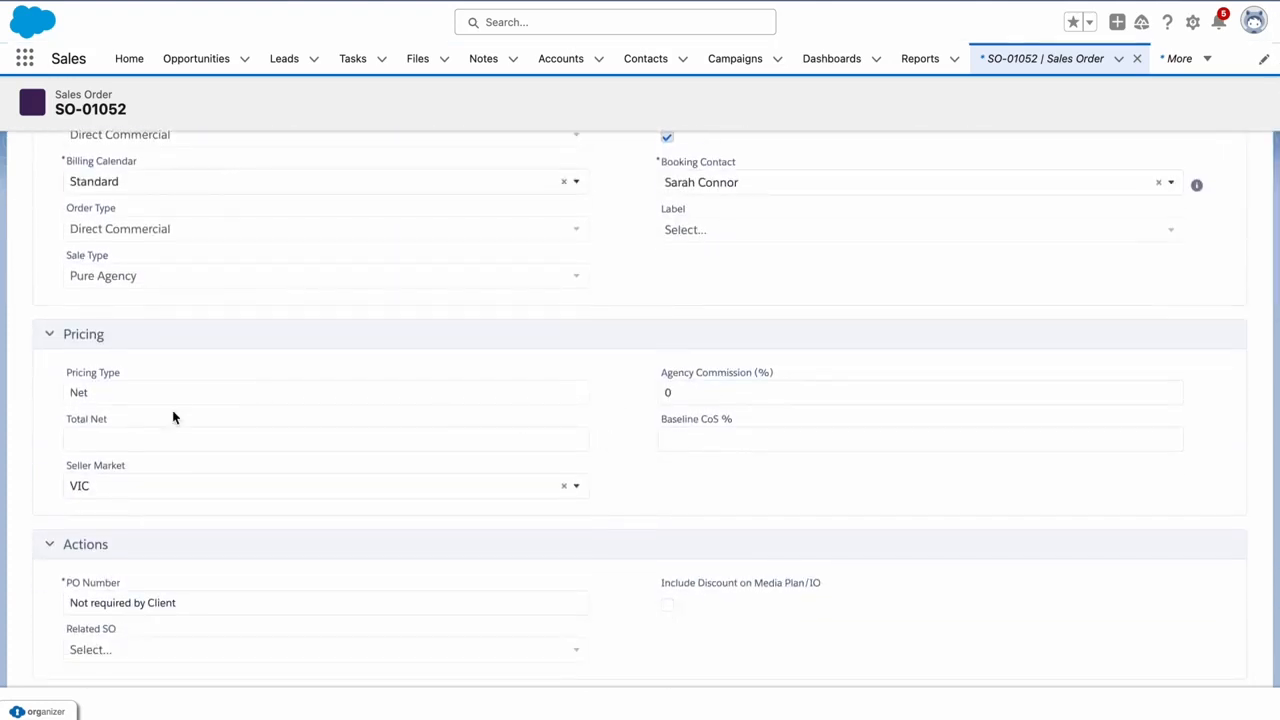
pyautogui.scroll(-2, 172, 410)
pyautogui.scroll(-2, 172, 410)
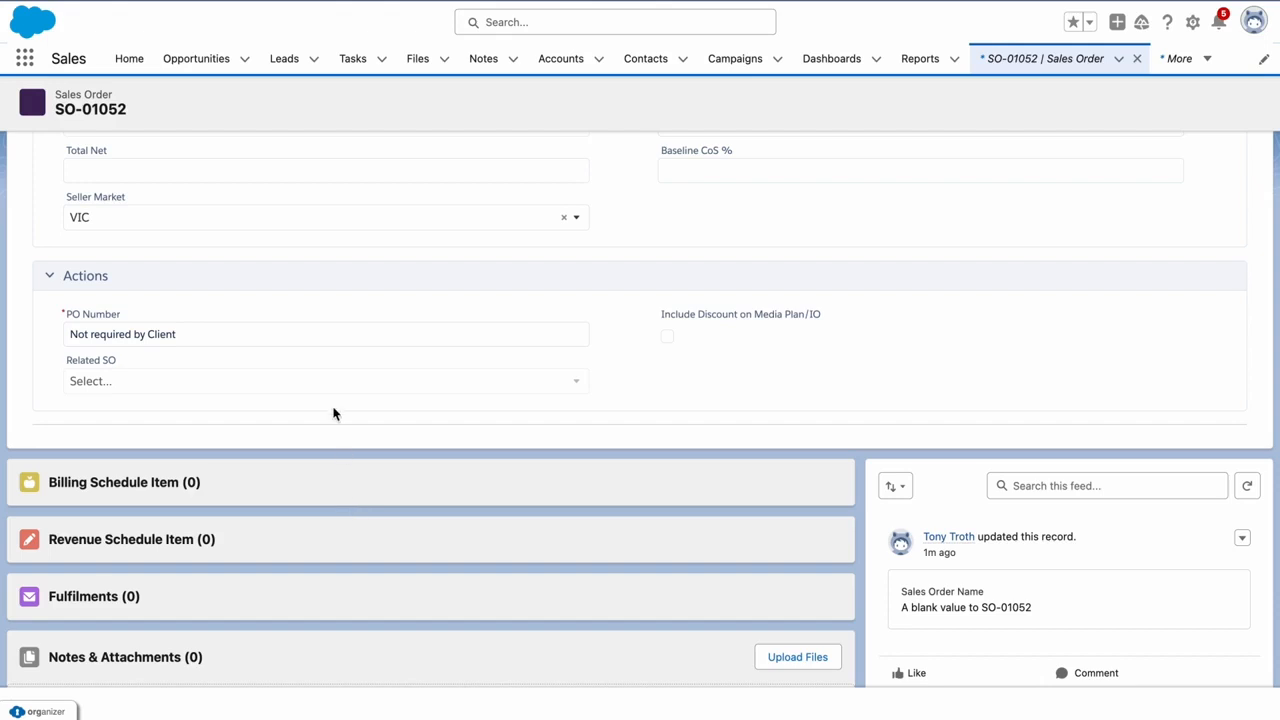
pyautogui.scroll(15, 334, 413)
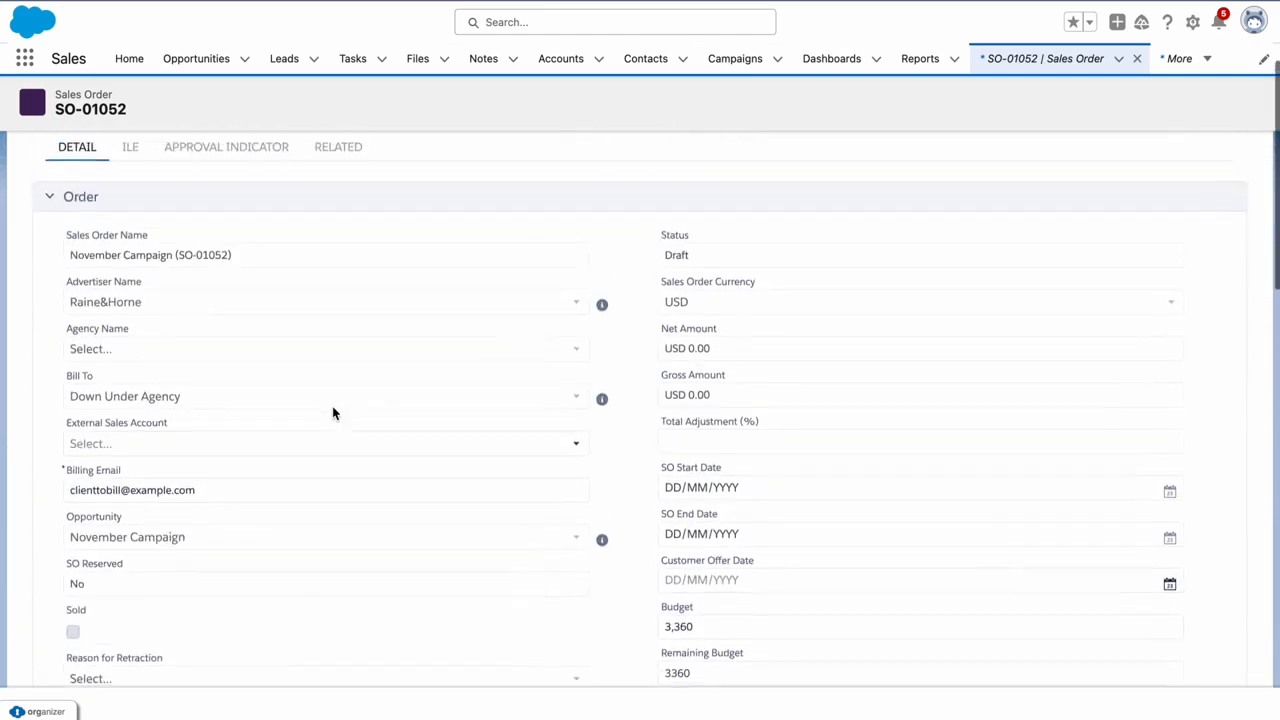
pyautogui.scroll(2, 389, 286)
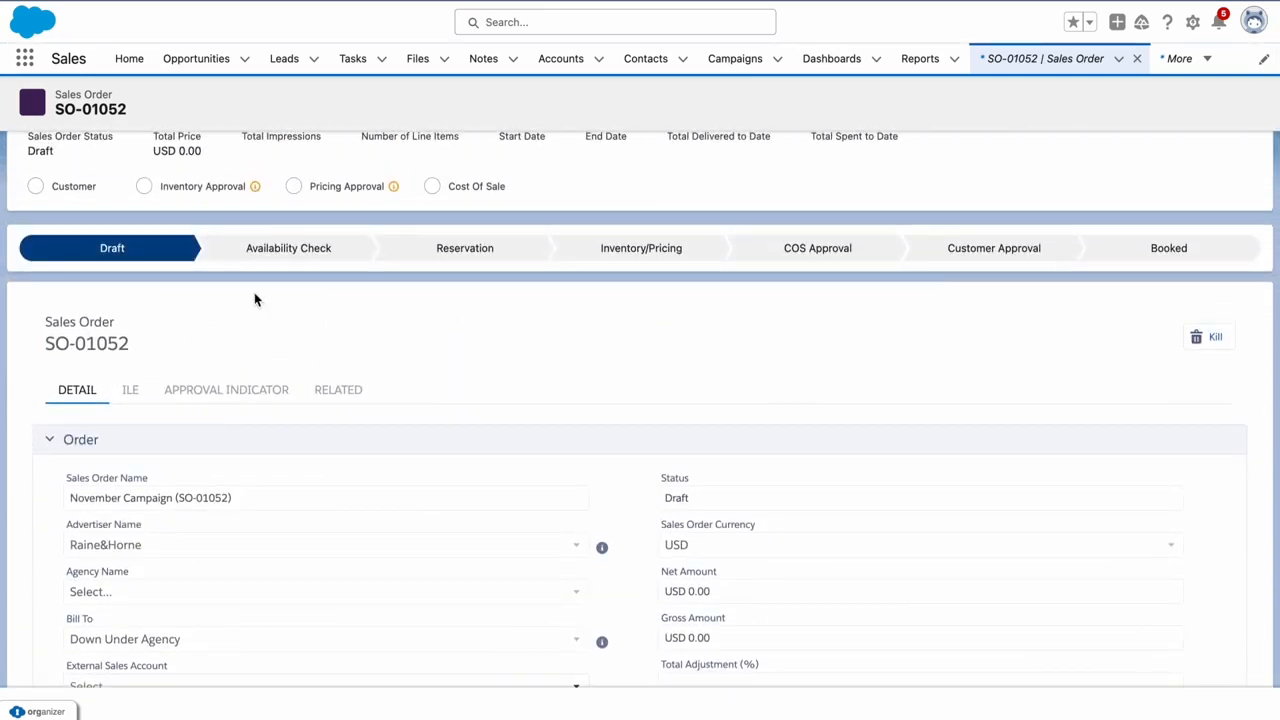
pyautogui.click(134, 390)
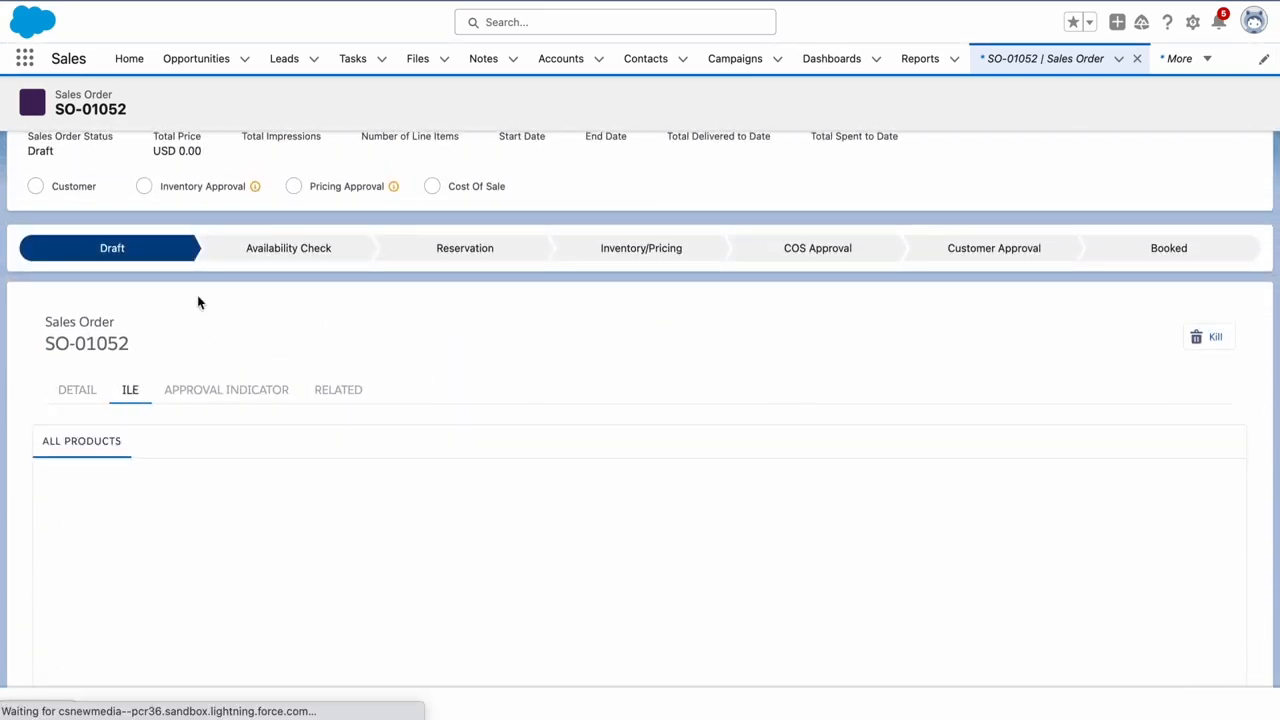
# Add the Digital and Listing product templates through Add configuration and apply them to SO-01052
pyautogui.scroll(-3, 15, 301)
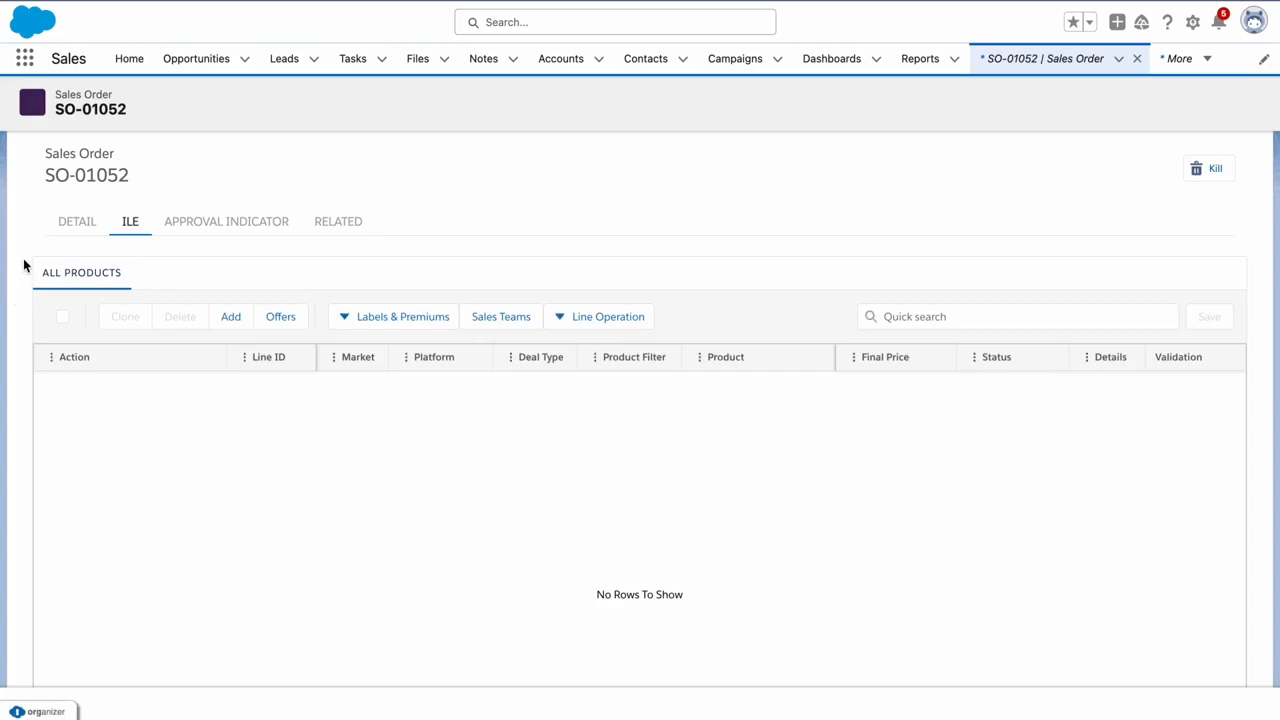
pyautogui.scroll(-1, 9, 229)
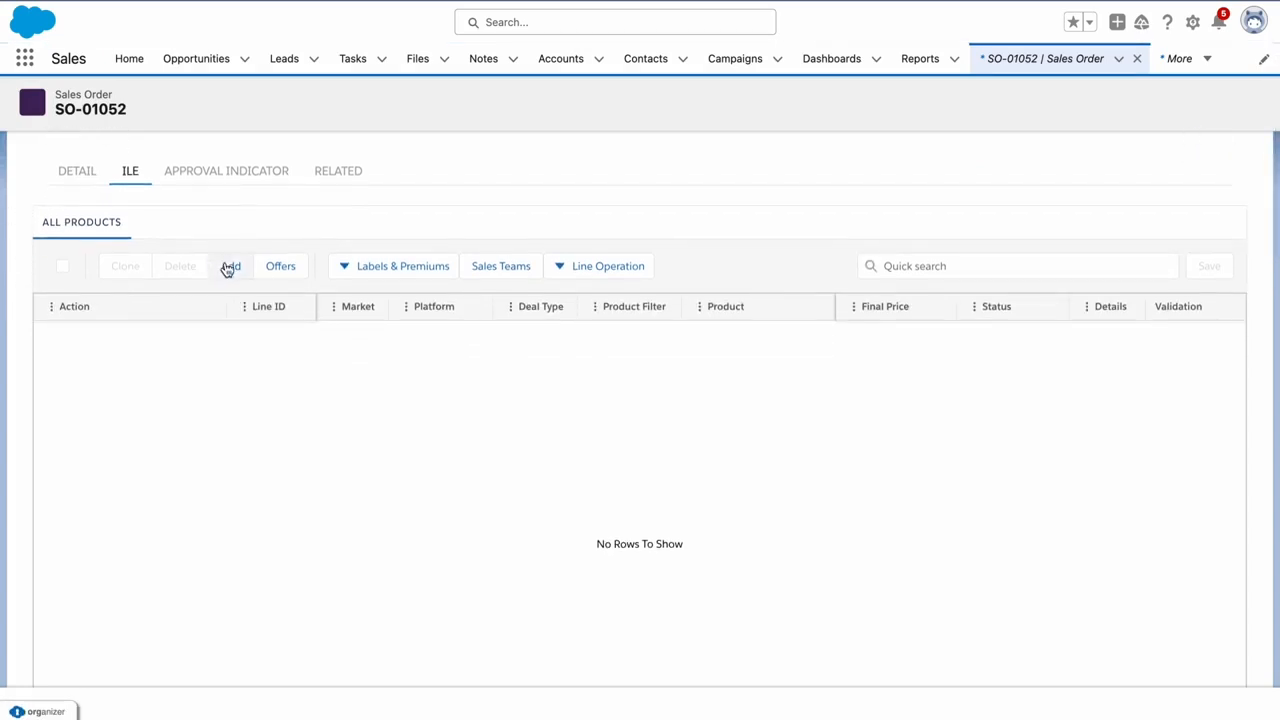
pyautogui.click(228, 266)
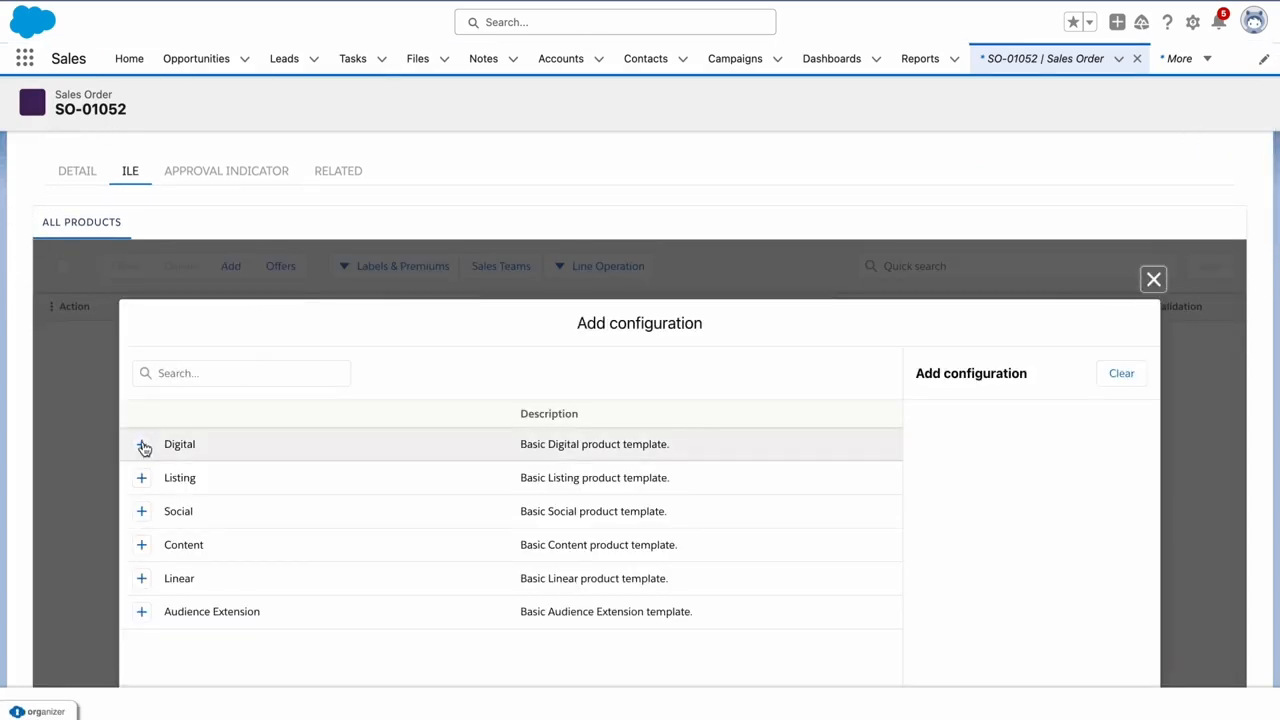
pyautogui.click(143, 448)
pyautogui.click(142, 478)
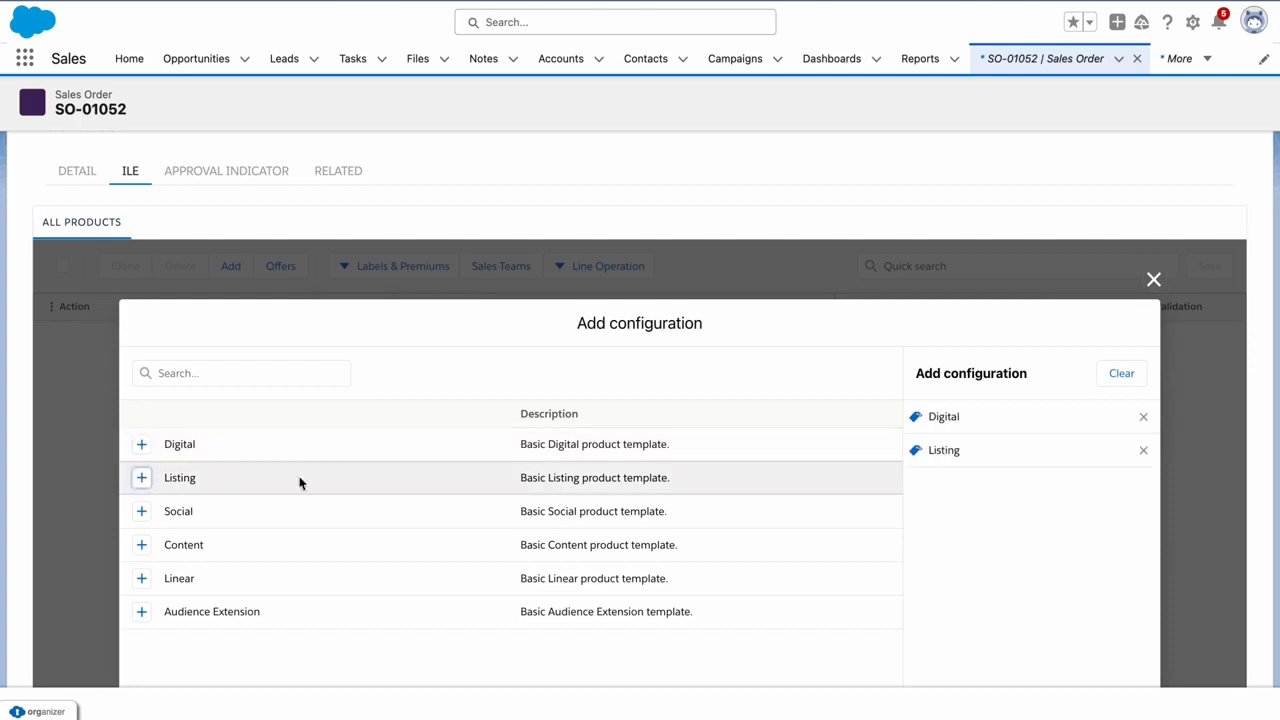
pyautogui.scroll(-2, 826, 474)
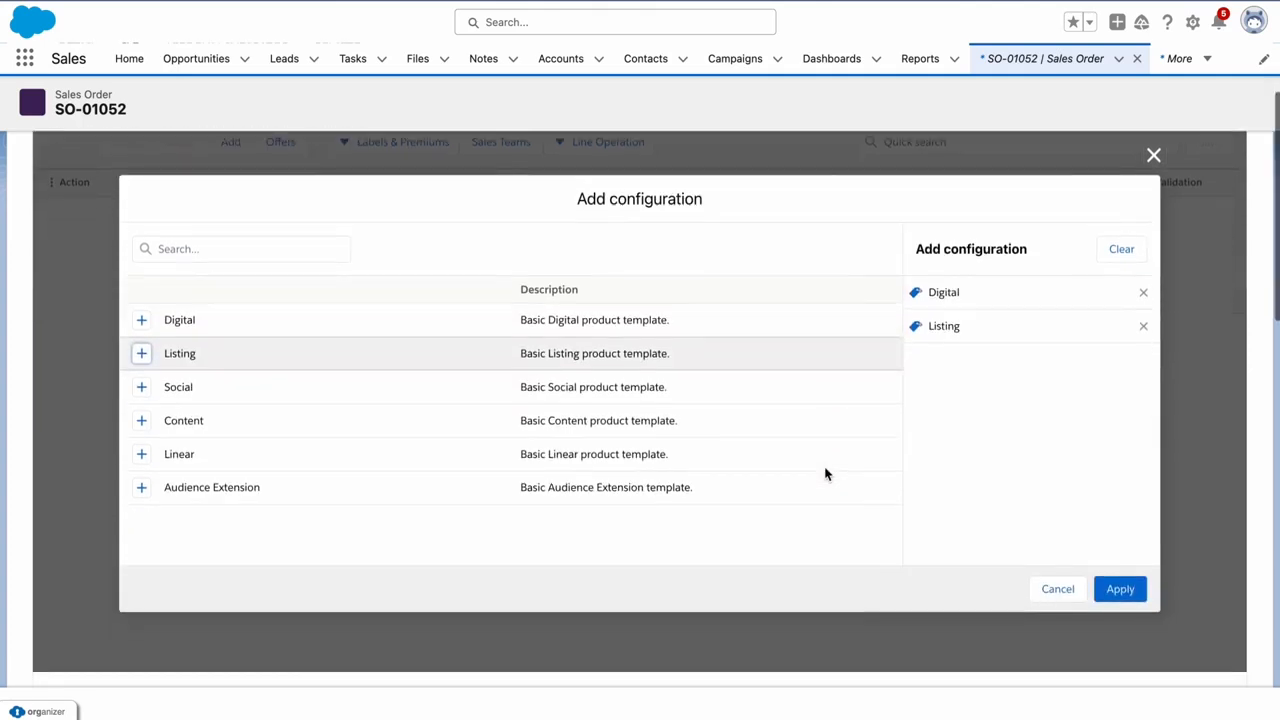
pyautogui.click(1122, 590)
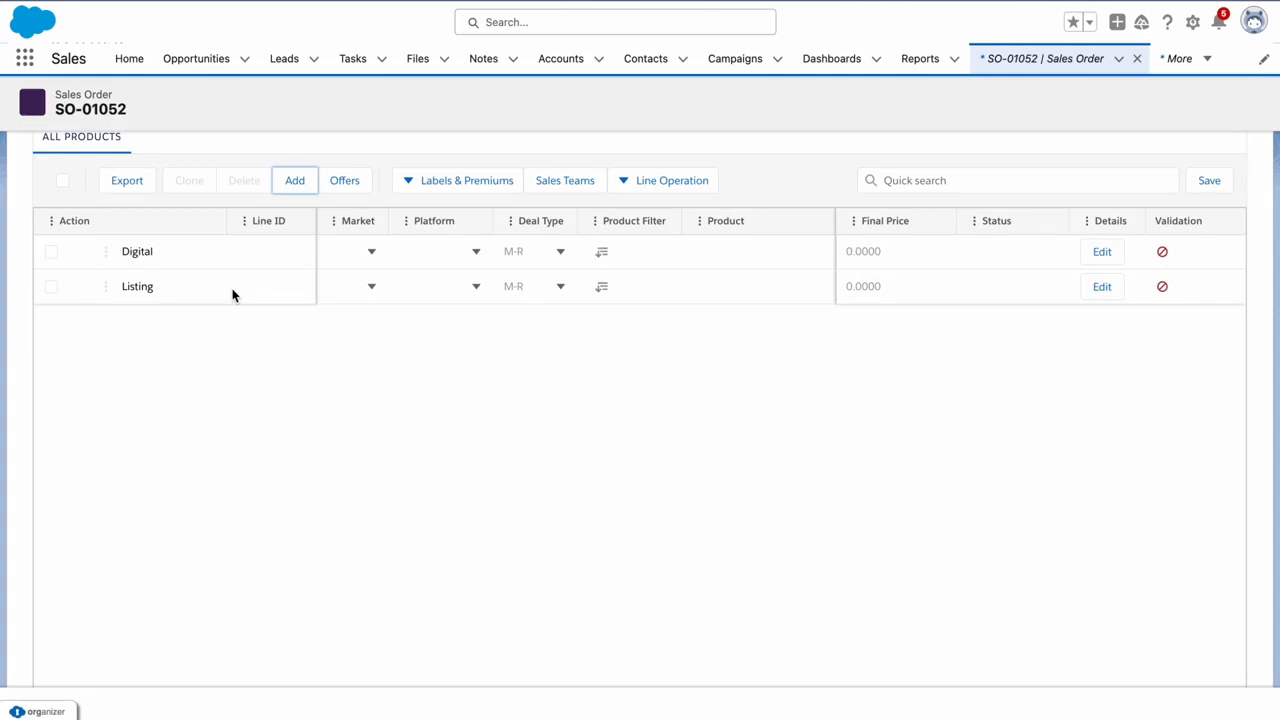
pyautogui.click(372, 250)
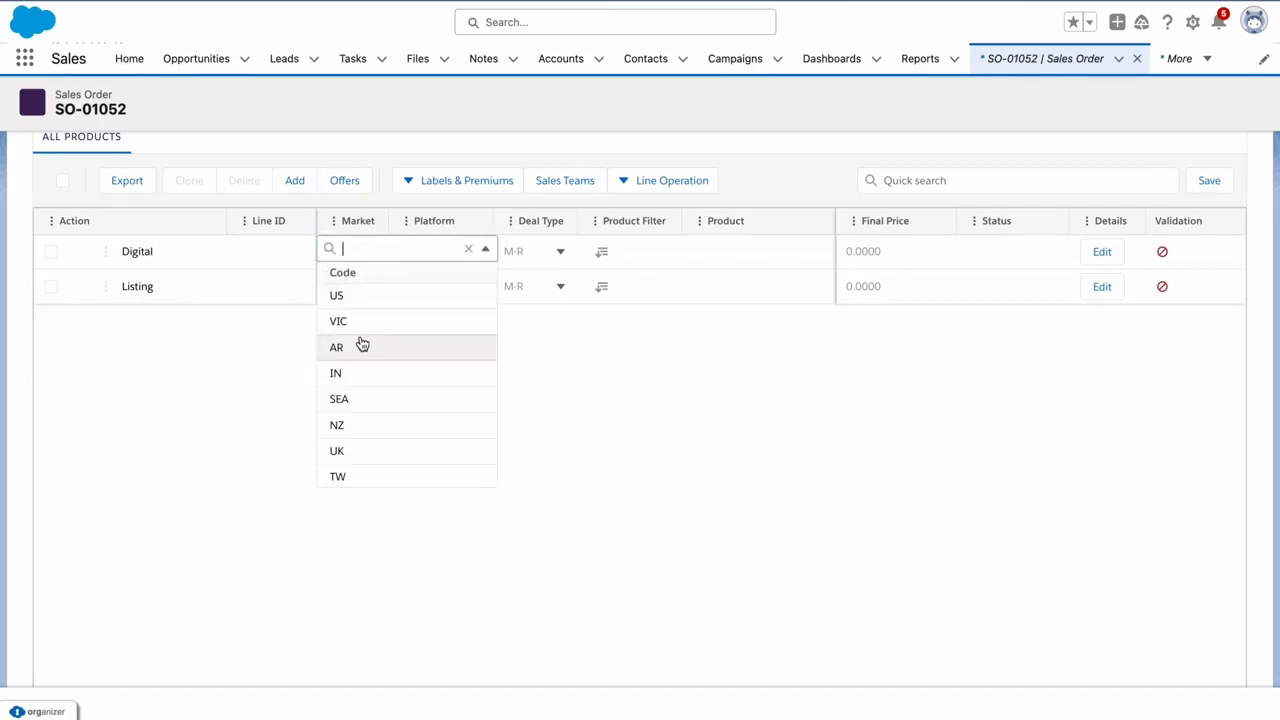
# Set the Digital line to market VIC, platform Digital Property, product Property.com Banner Standard
pyautogui.click(363, 329)
pyautogui.click(447, 257)
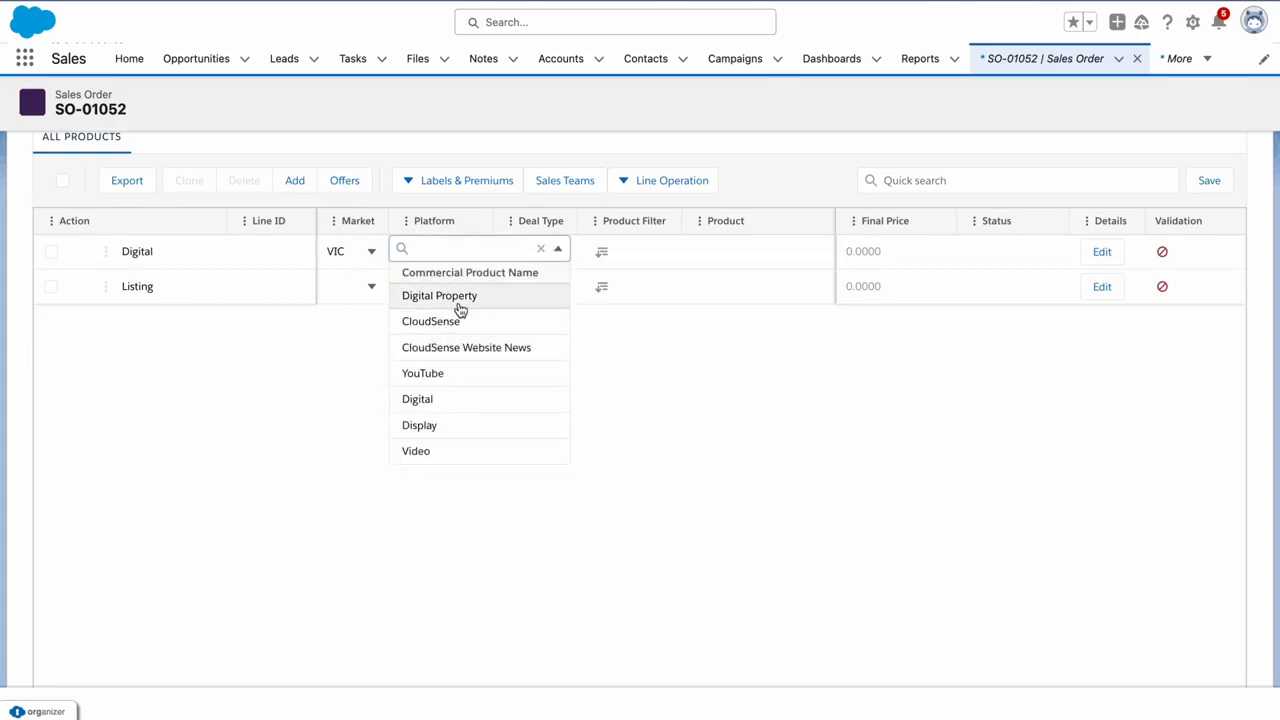
pyautogui.click(458, 301)
pyautogui.hscroll(5, 389, 251)
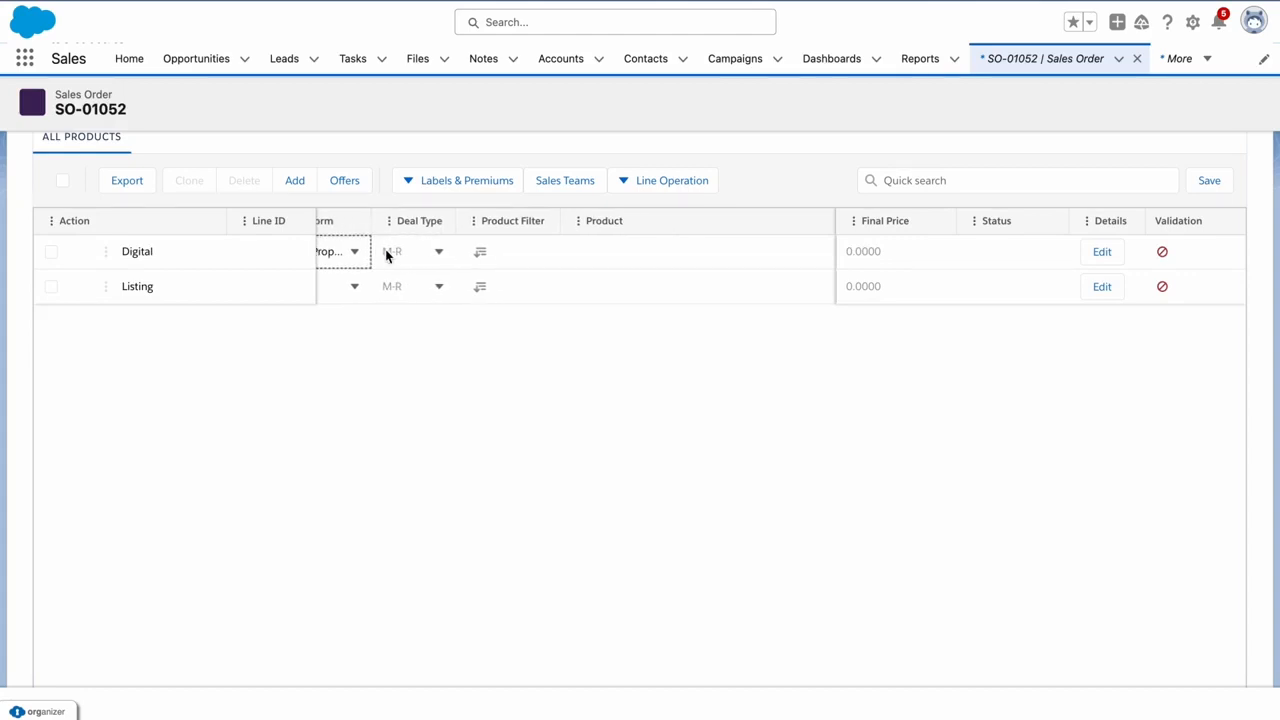
pyautogui.click(475, 260)
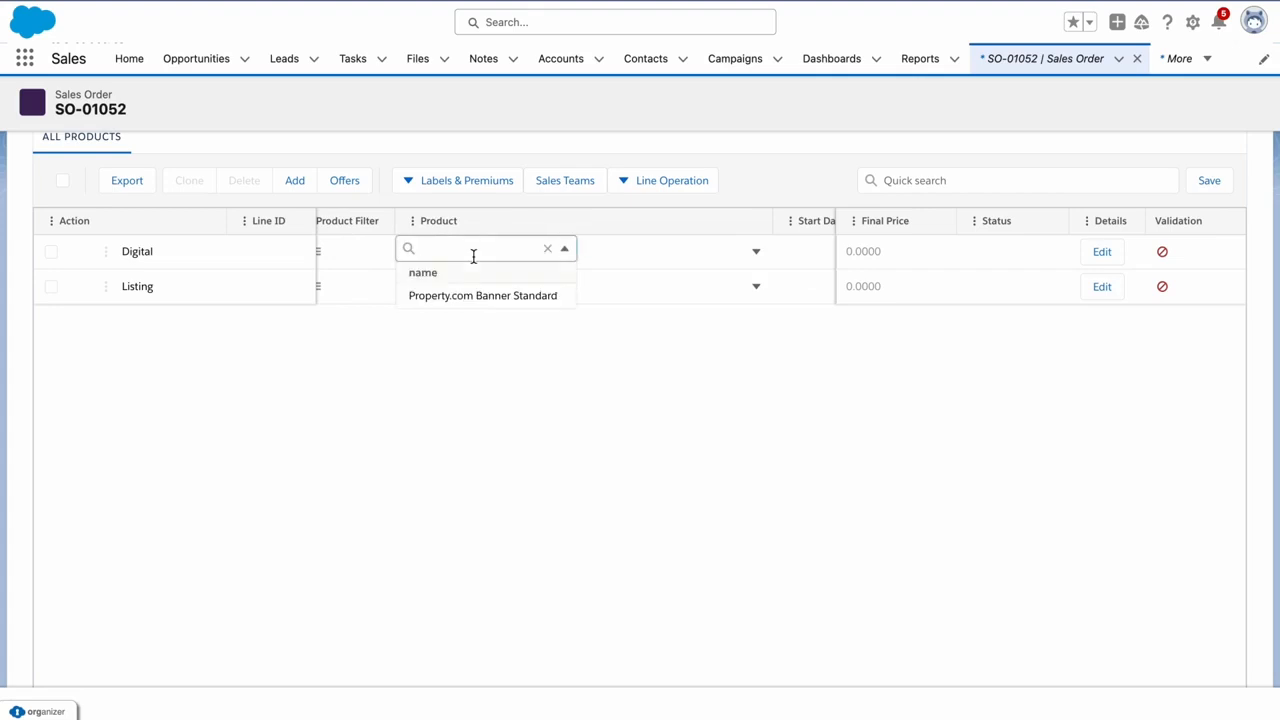
pyautogui.click(498, 296)
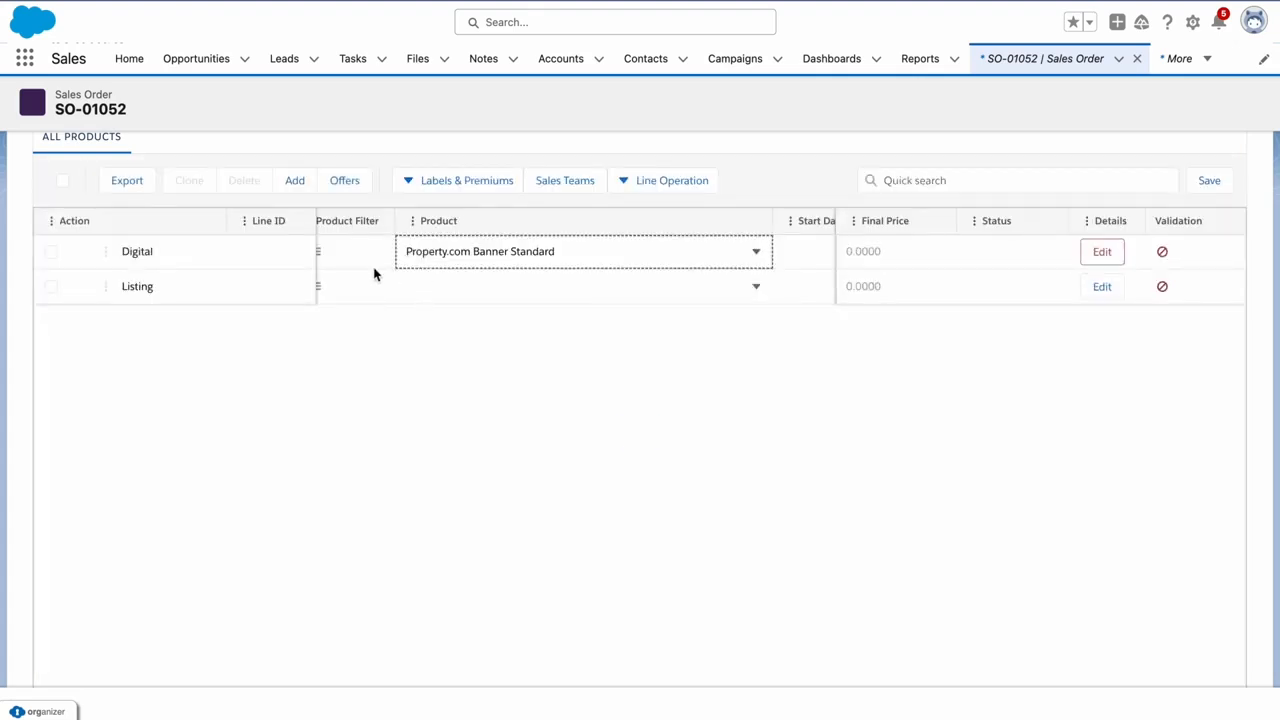
pyautogui.hscroll(3, 371, 273)
pyautogui.hscroll(3, 371, 273)
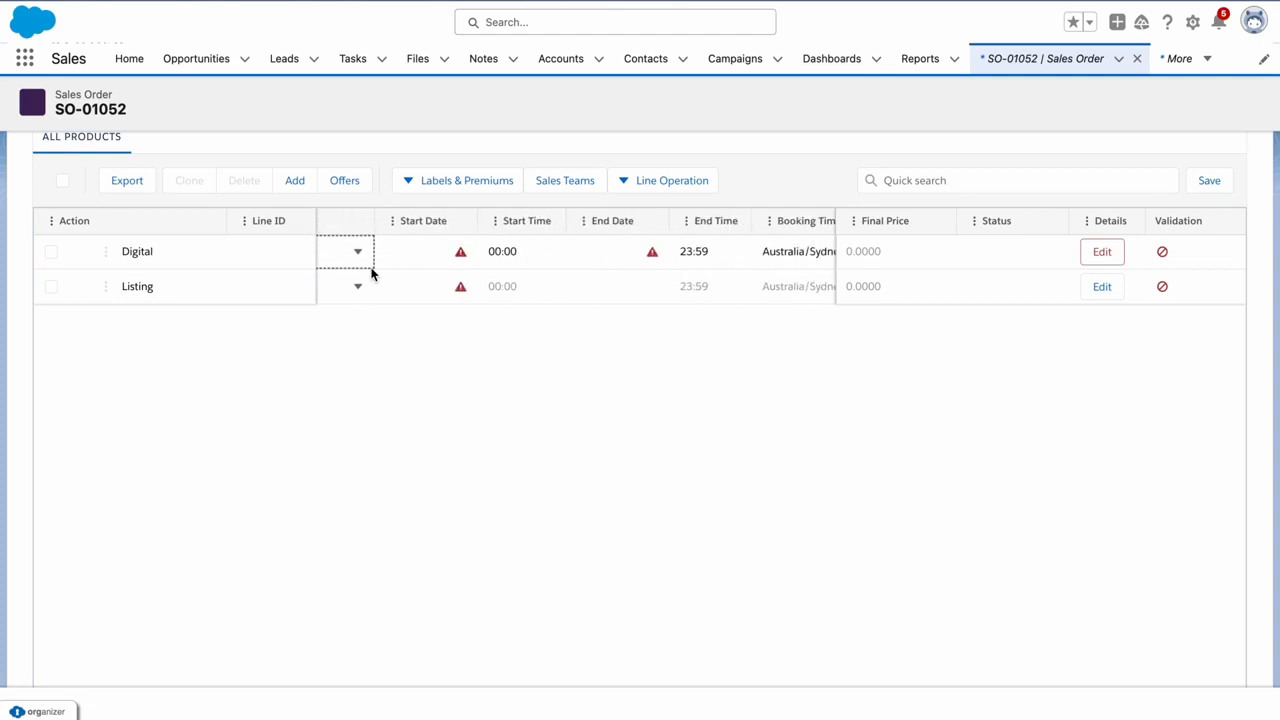
# Give the Digital line a start date of 01/11/2023 and end date of 30/11/2023
pyautogui.click(432, 250)
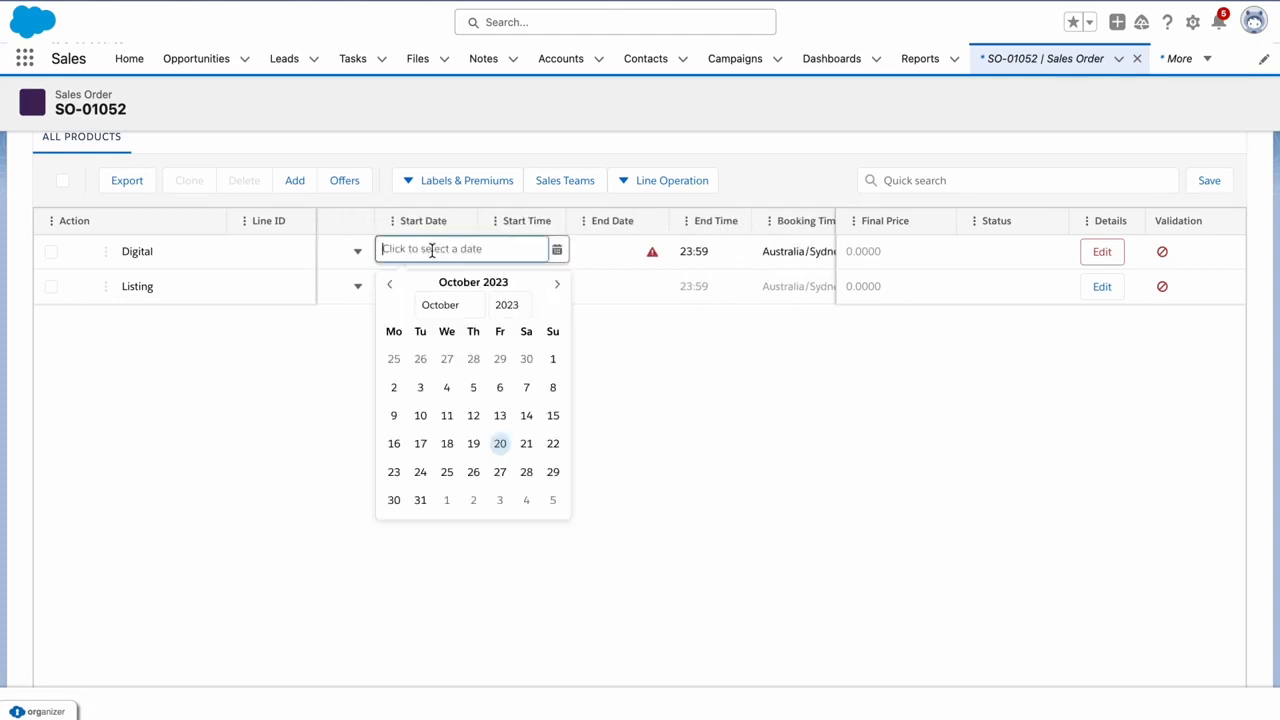
pyautogui.click(447, 500)
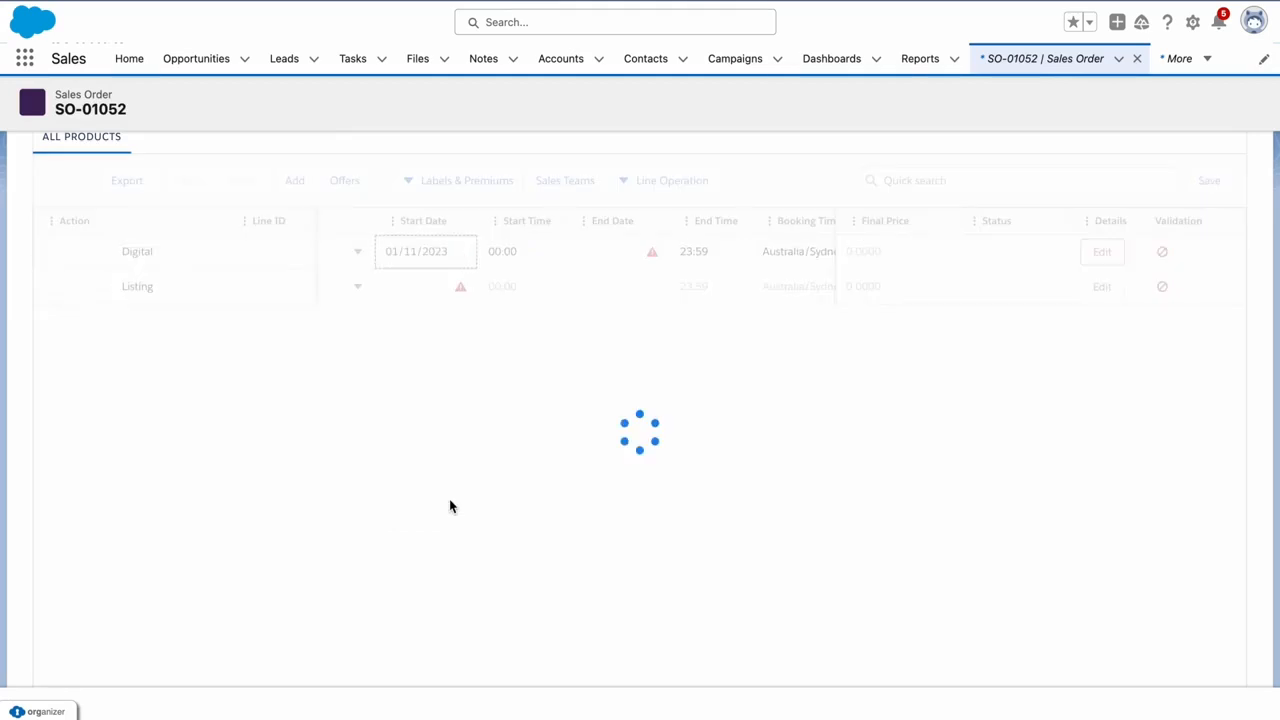
pyautogui.click(589, 261)
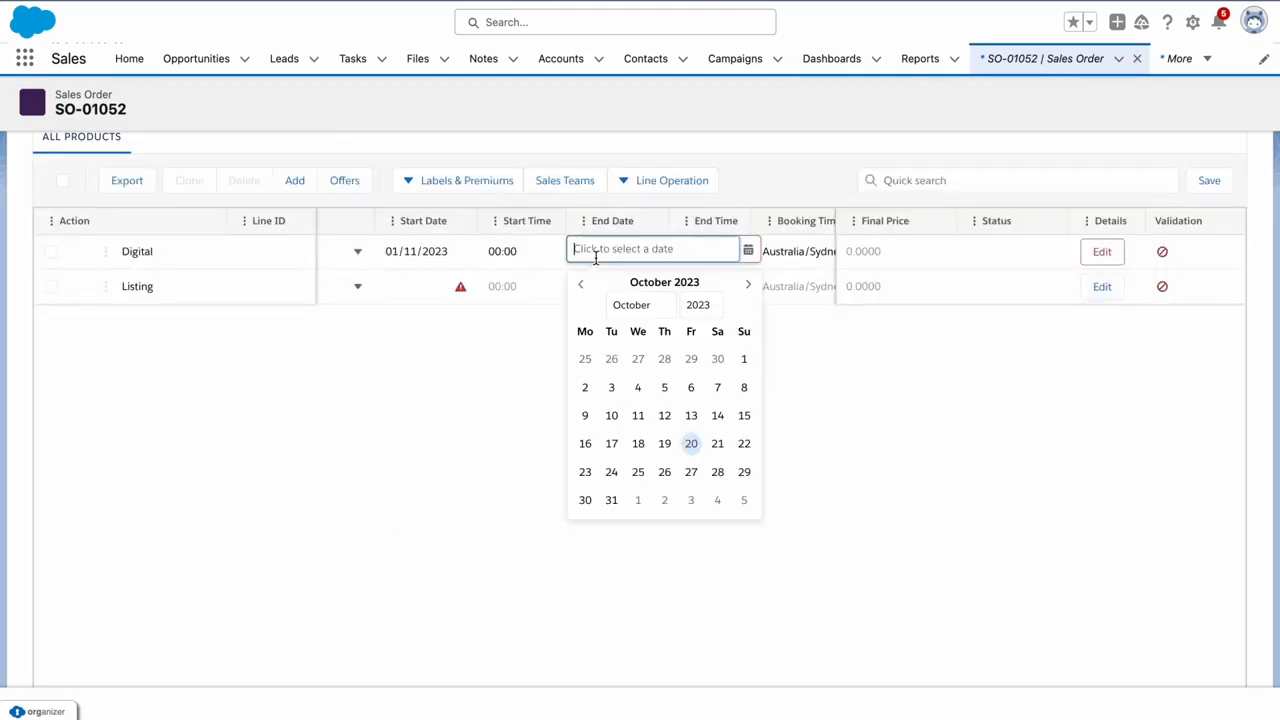
pyautogui.click(748, 285)
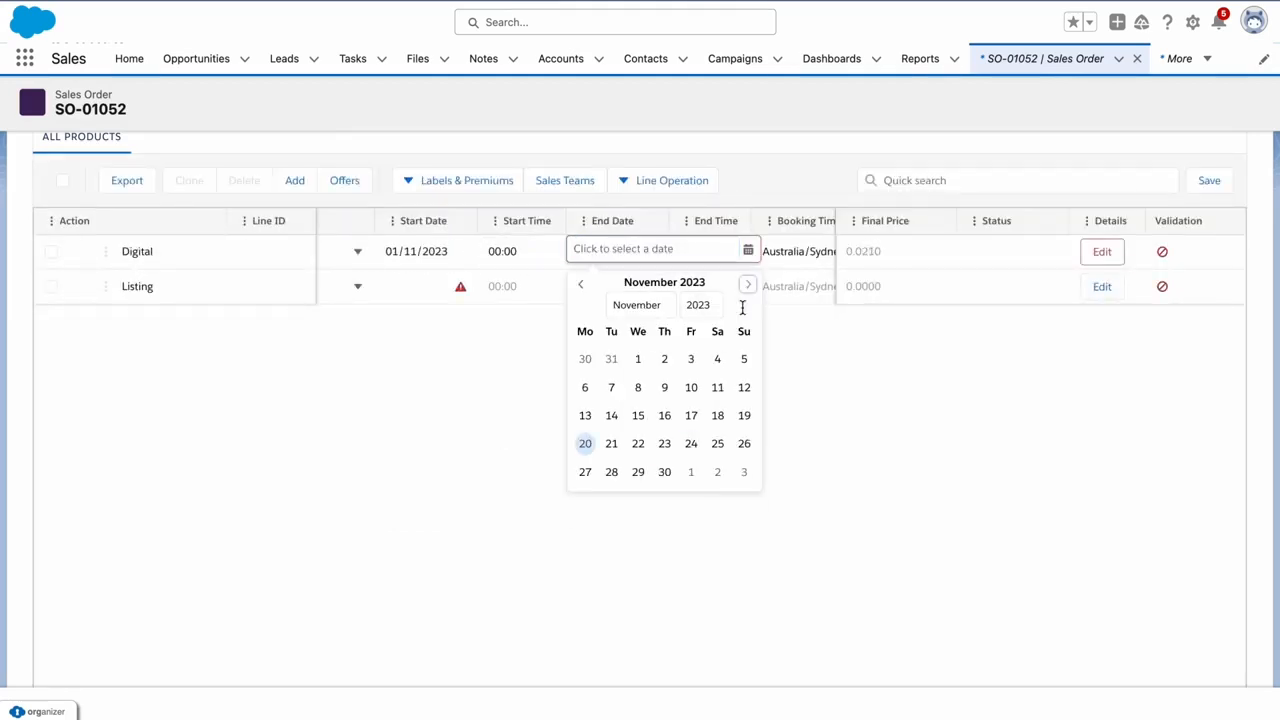
pyautogui.click(665, 472)
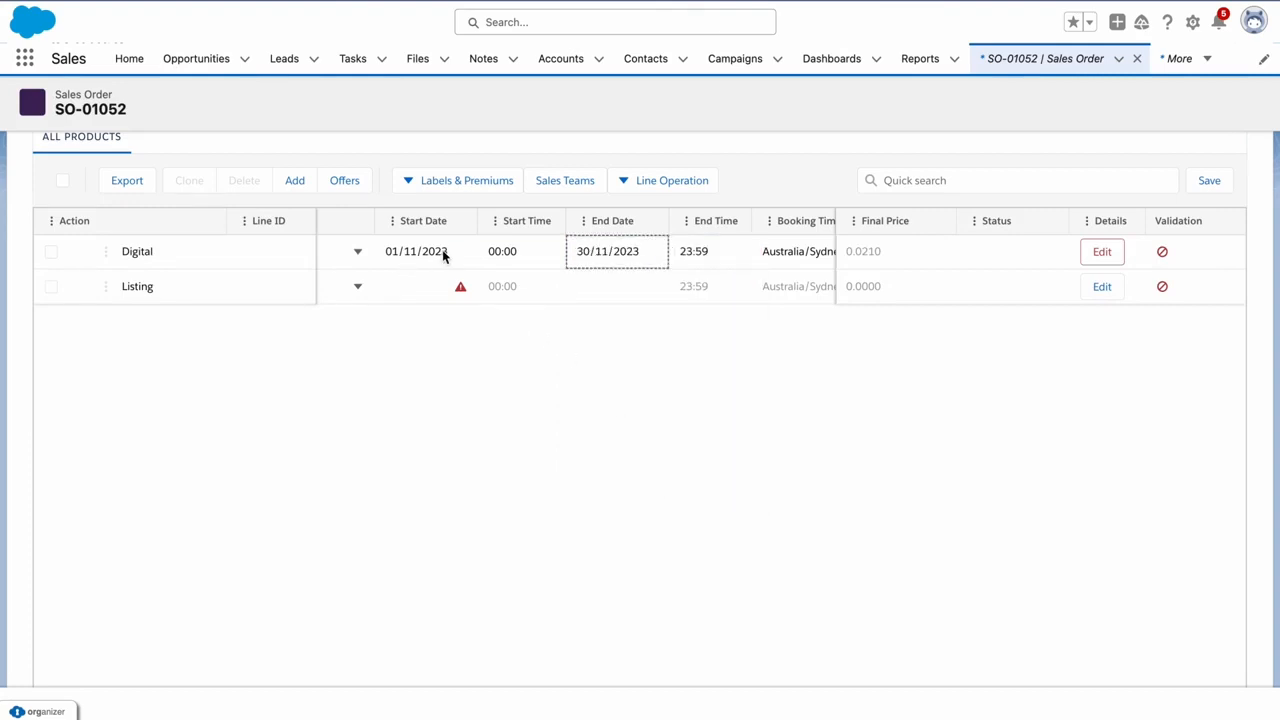
pyautogui.hscroll(5, 442, 249)
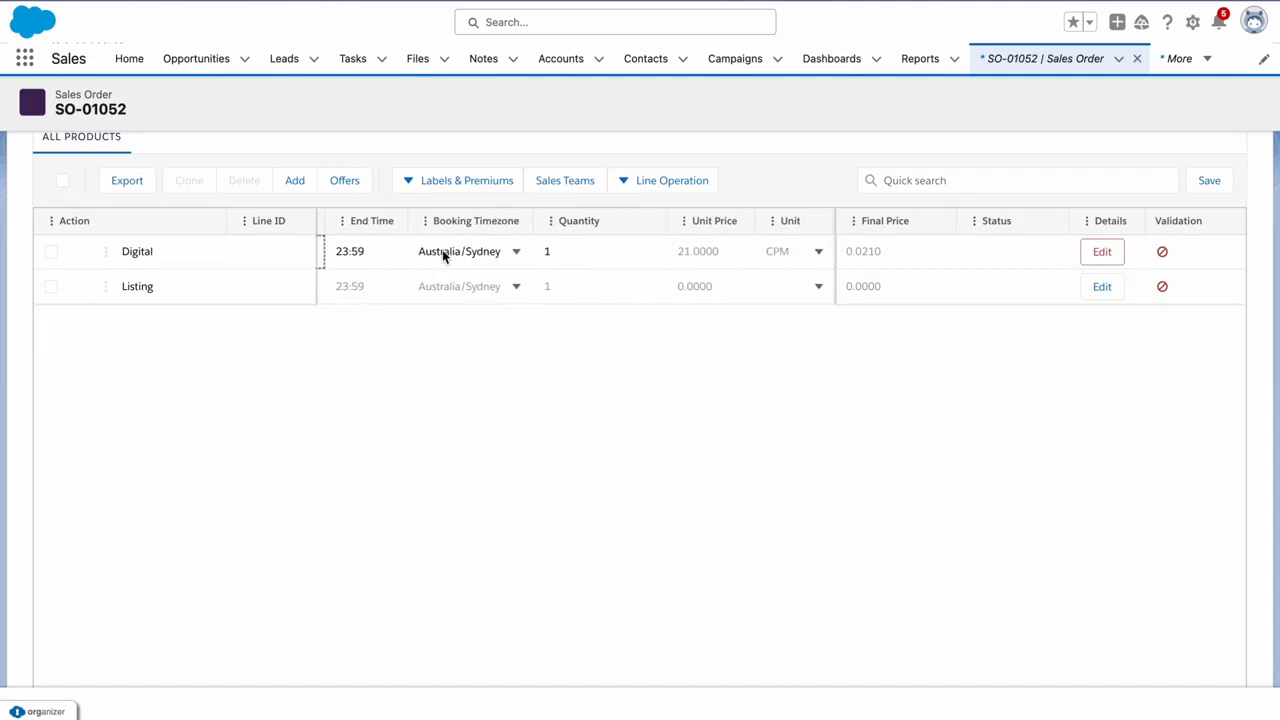
# Enter a Quantity of 10,000 on the Digital line at 21.0000 CPM, making its Final Price 210.0000
pyautogui.click(573, 250)
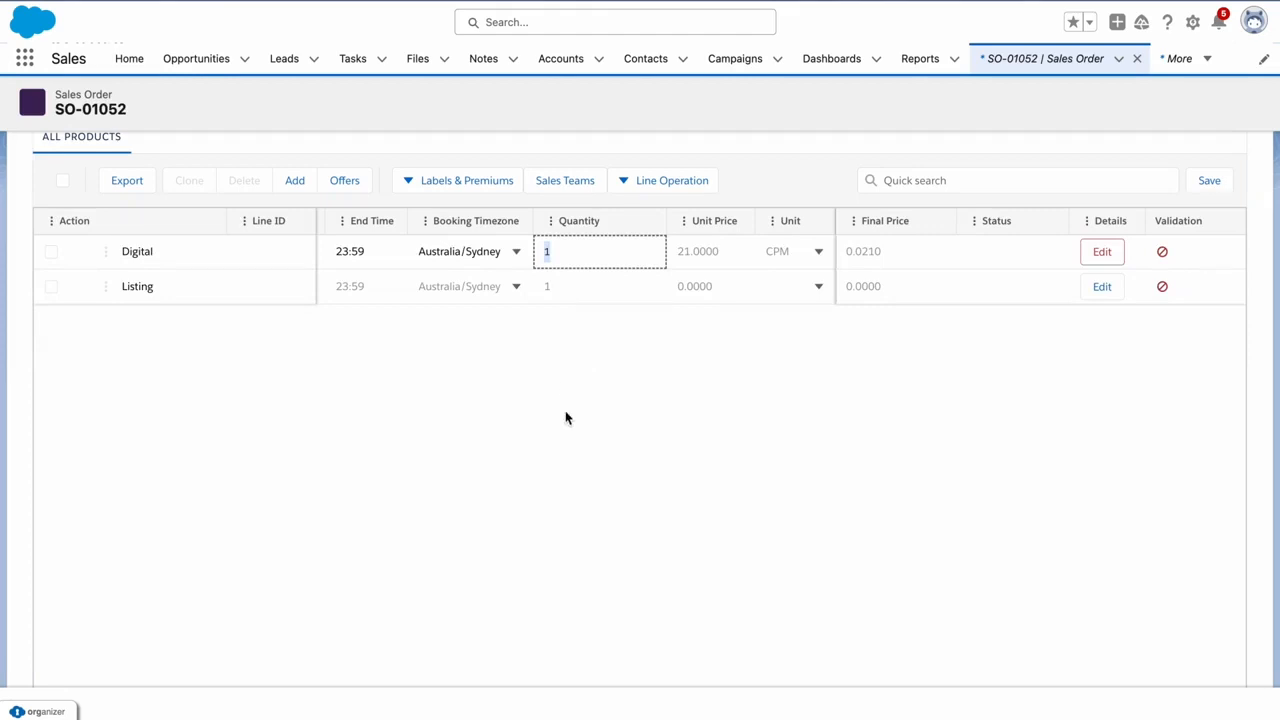
pyautogui.write('10,000')
pyautogui.moveTo(872, 257)
pyautogui.hscroll(3, 353, 261)
pyautogui.hscroll(8, 351, 262)
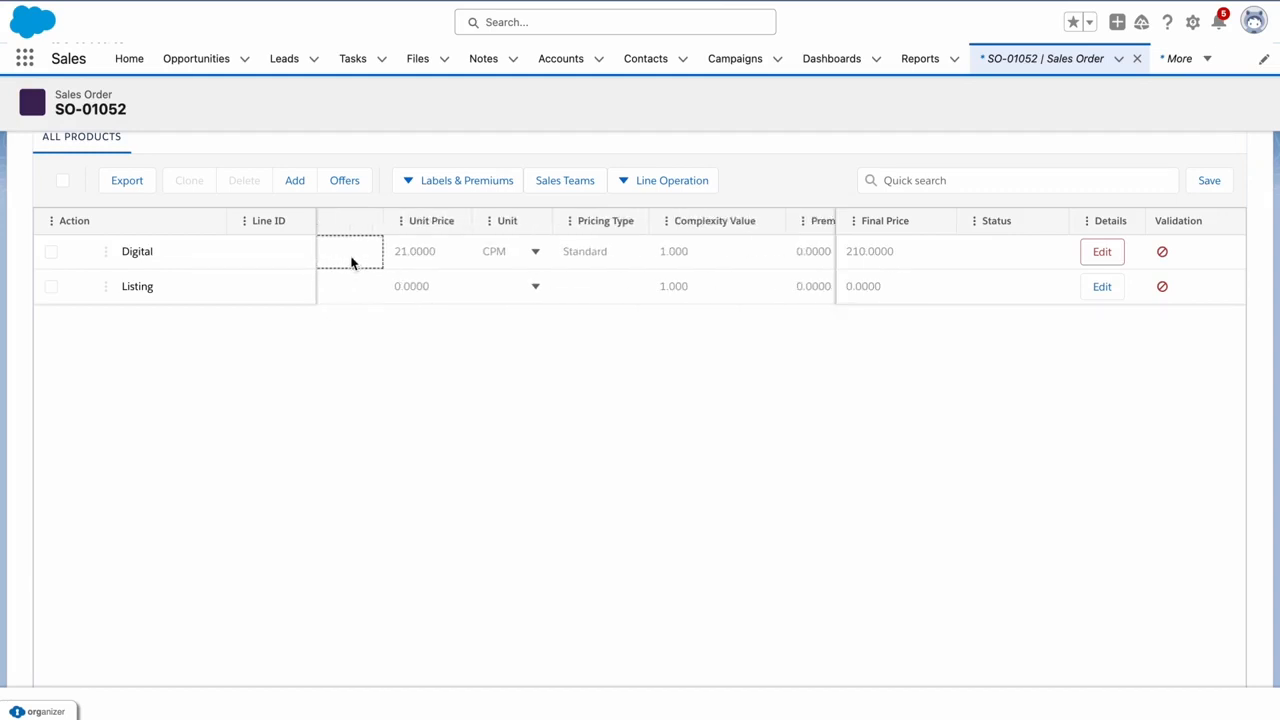
pyautogui.hscroll(10, 351, 262)
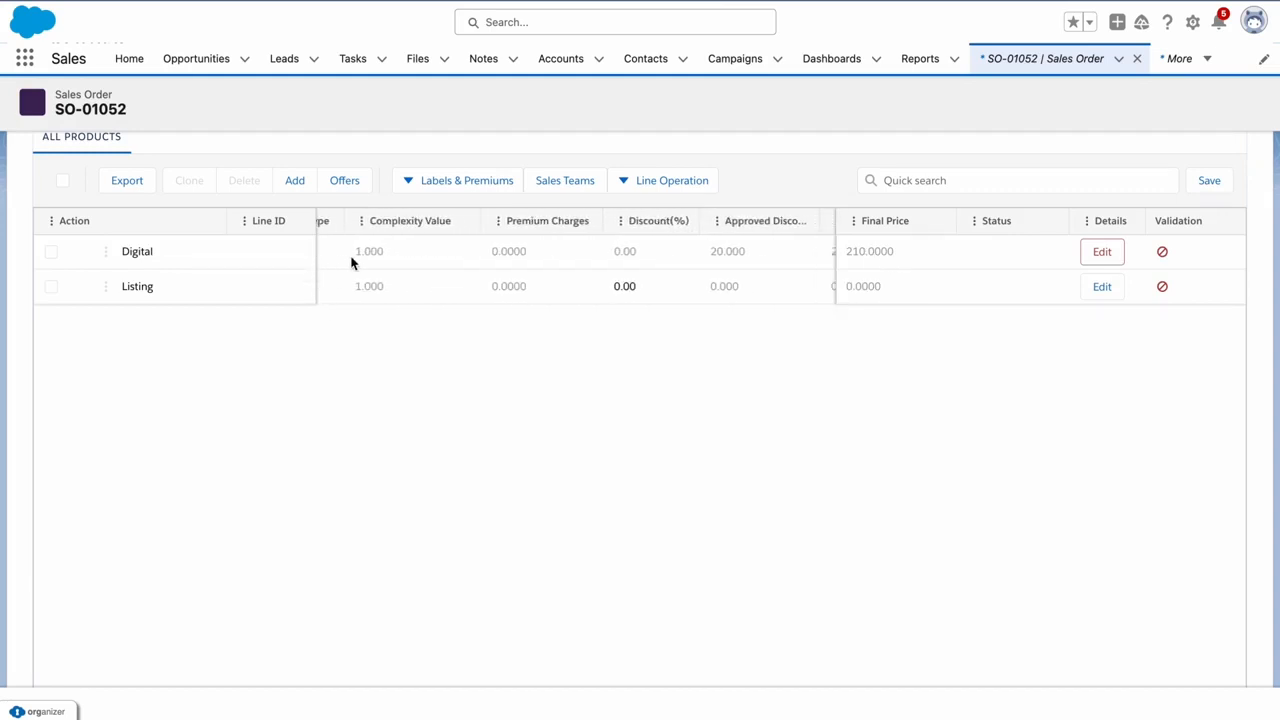
pyautogui.hscroll(1, 351, 261)
pyautogui.moveTo(401, 255)
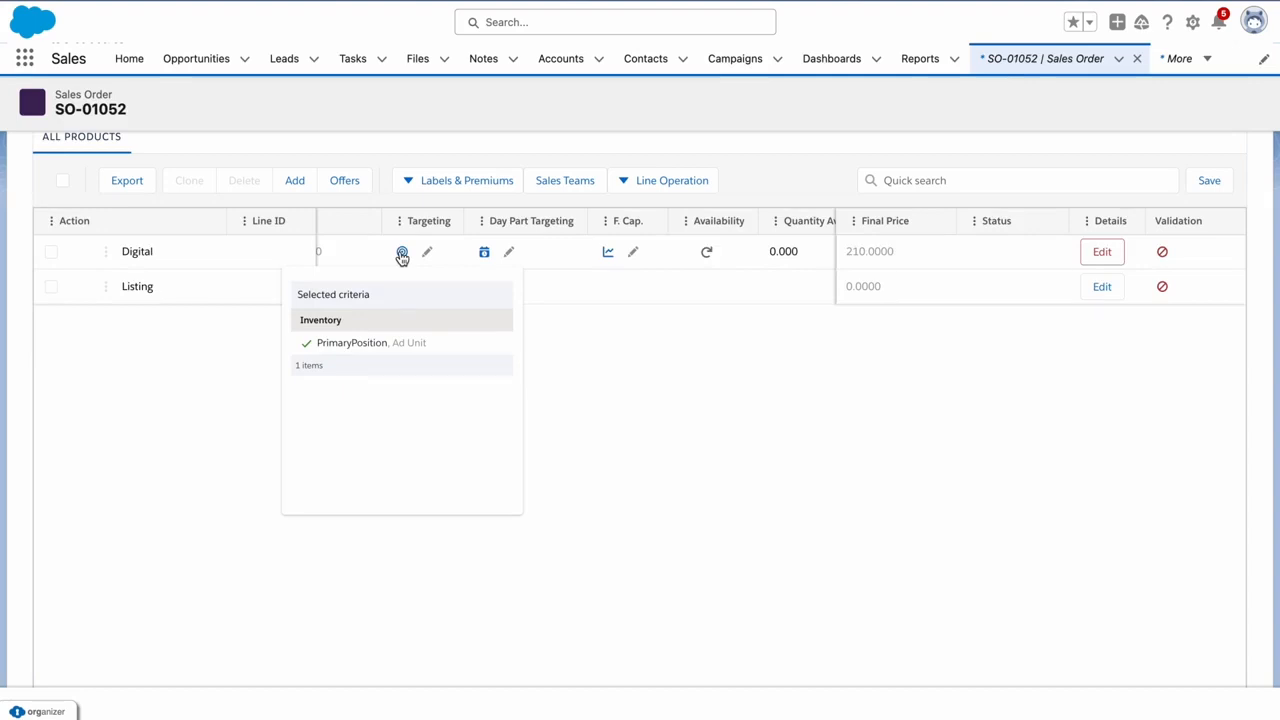
pyautogui.click(427, 252)
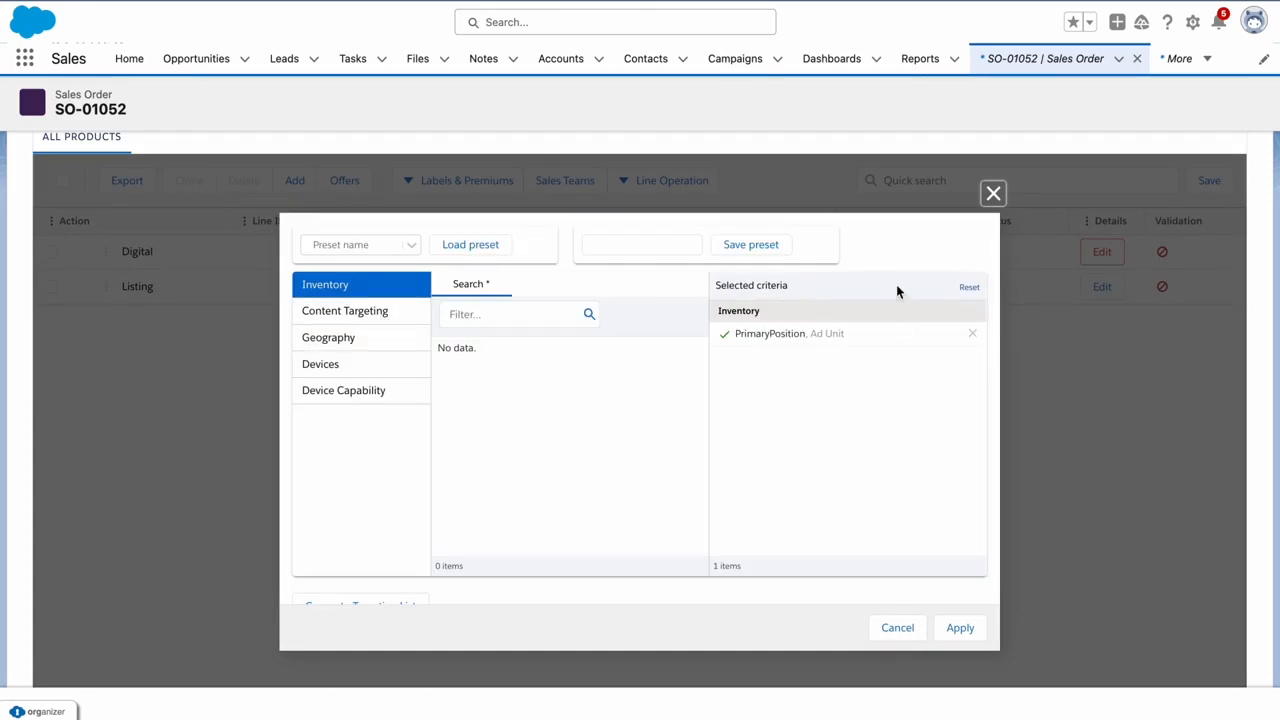
pyautogui.click(986, 198)
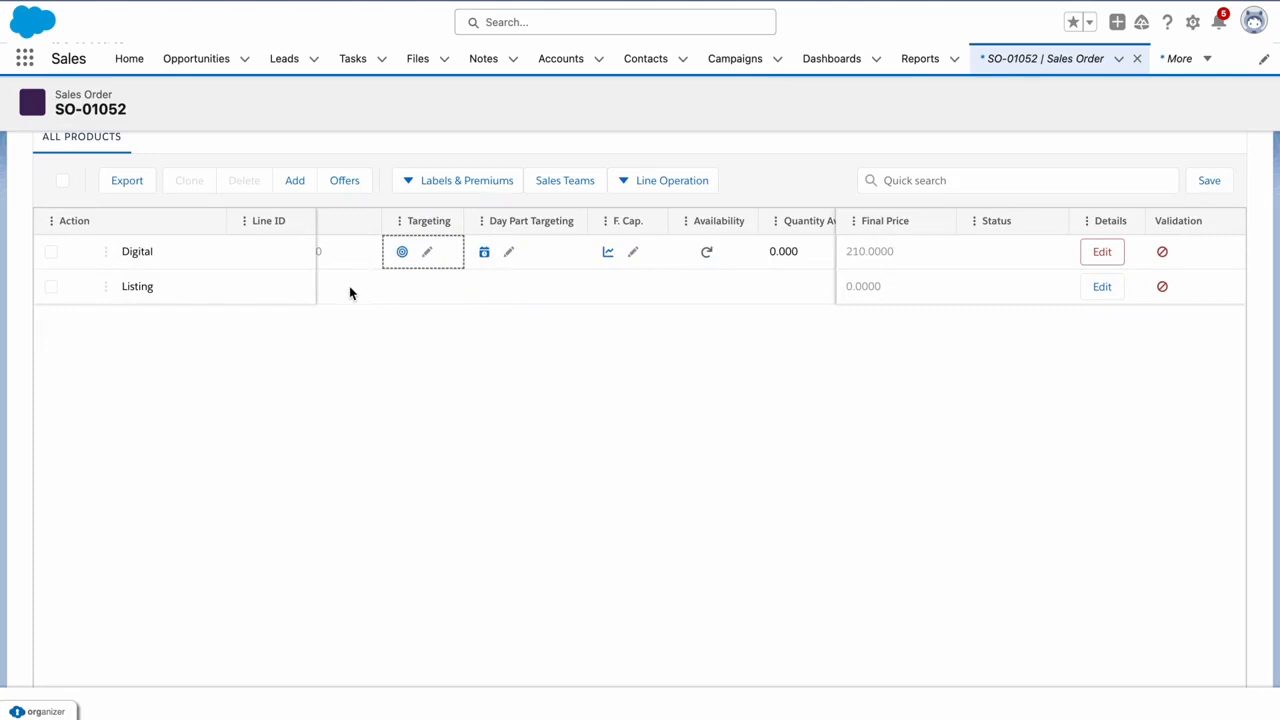
pyautogui.hscroll(2, 350, 292)
pyautogui.click(405, 255)
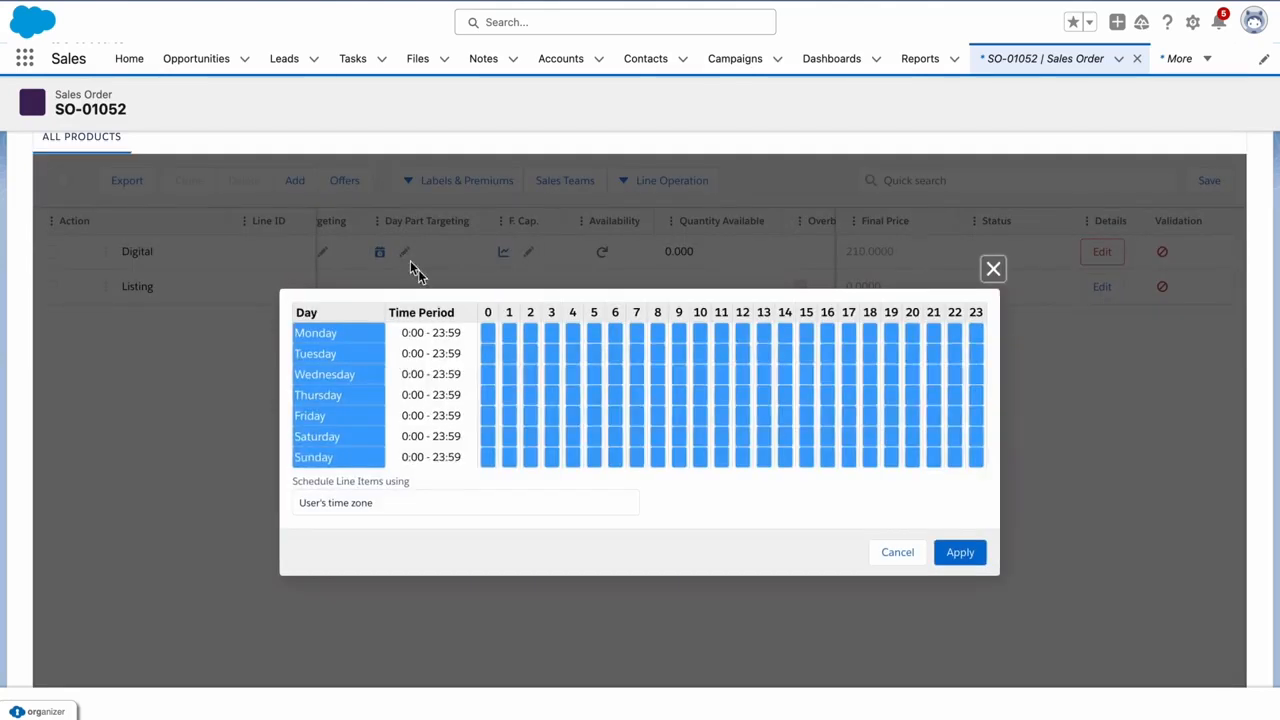
pyautogui.click(509, 396)
pyautogui.click(572, 397)
pyautogui.click(594, 430)
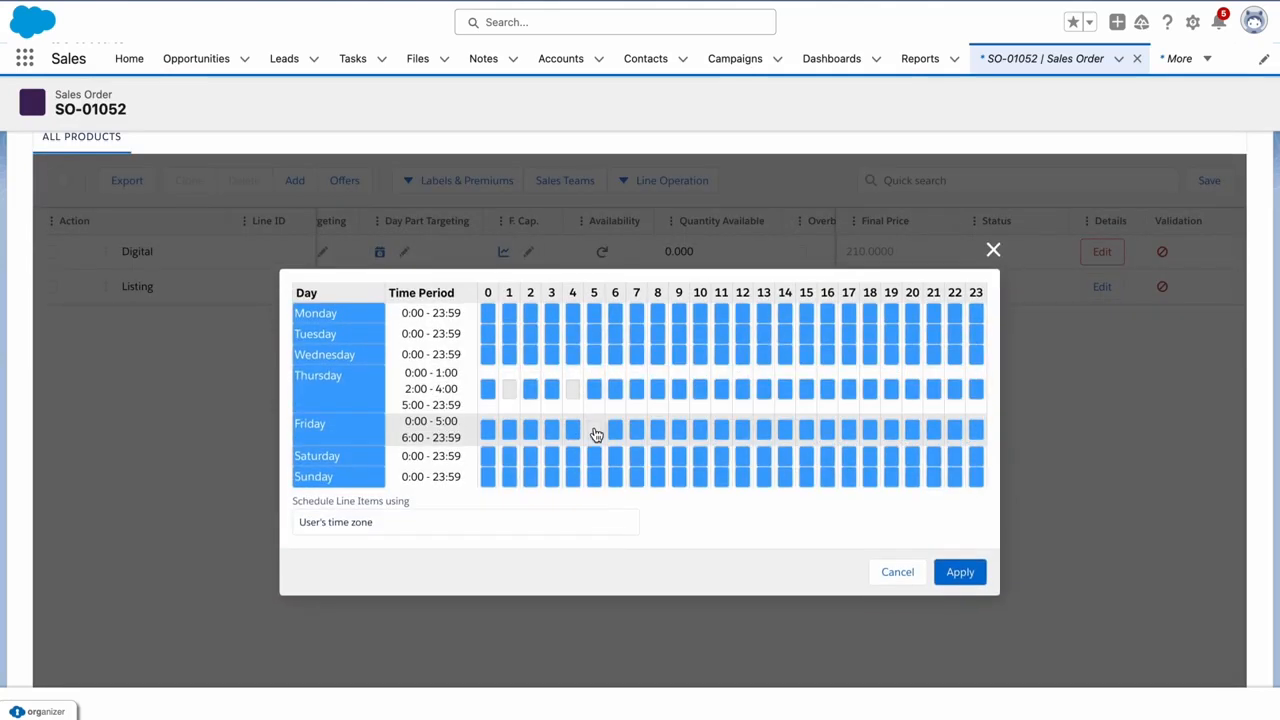
pyautogui.click(899, 572)
# Read the Digital line's validation error and bring up the Sales Teams dialog for CloudSense Test DFP
pyautogui.hscroll(2, 346, 293)
pyautogui.hscroll(1, 346, 293)
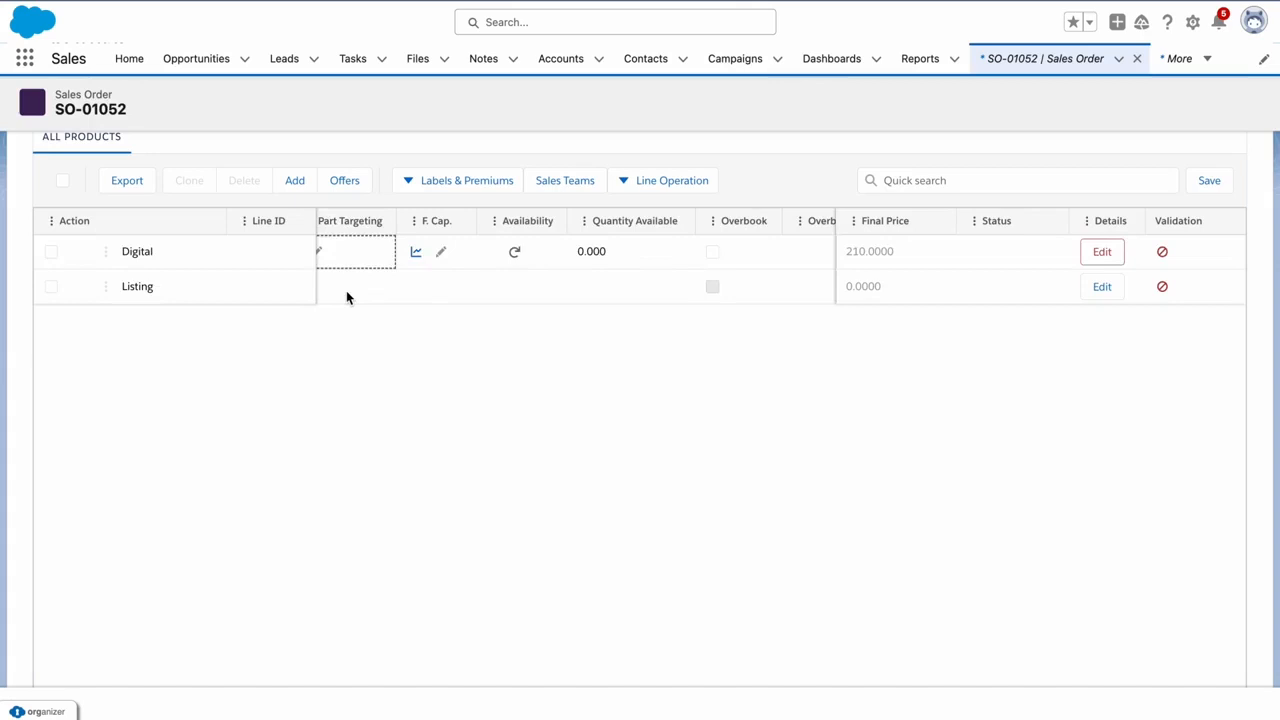
pyautogui.hscroll(2, 346, 293)
pyautogui.hscroll(2, 346, 292)
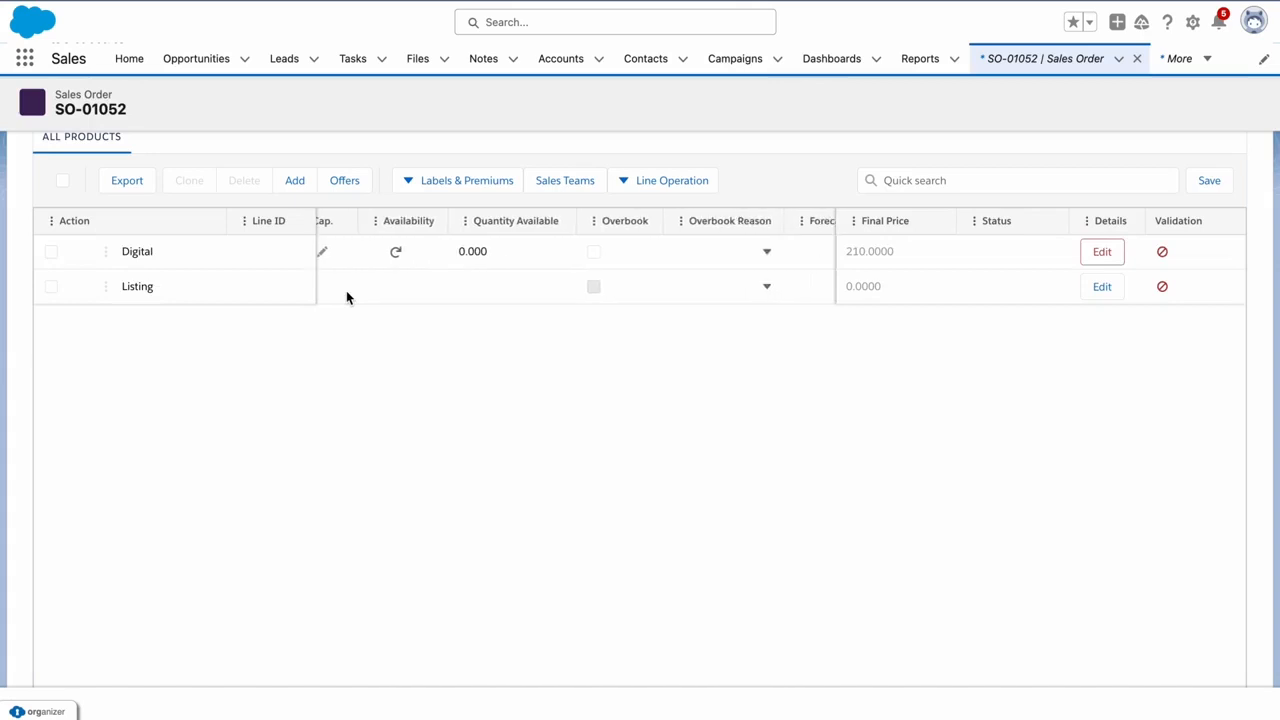
pyautogui.hscroll(2, 346, 292)
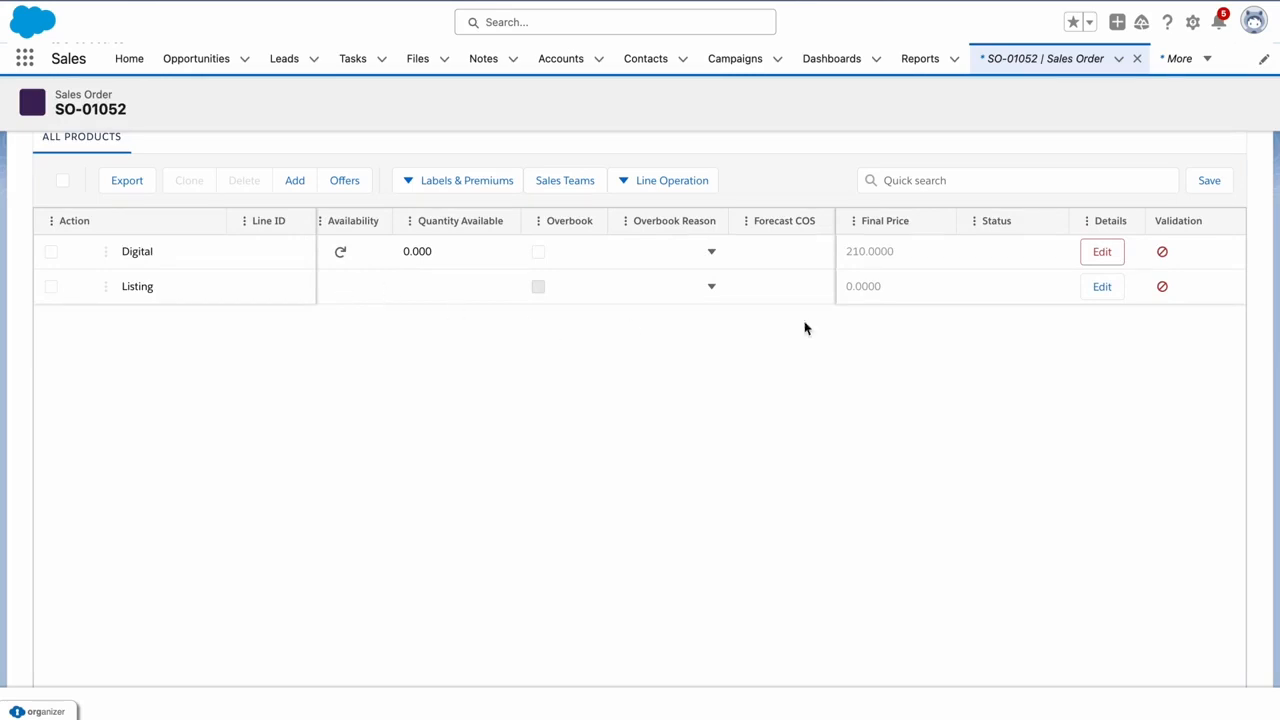
pyautogui.moveTo(1164, 256)
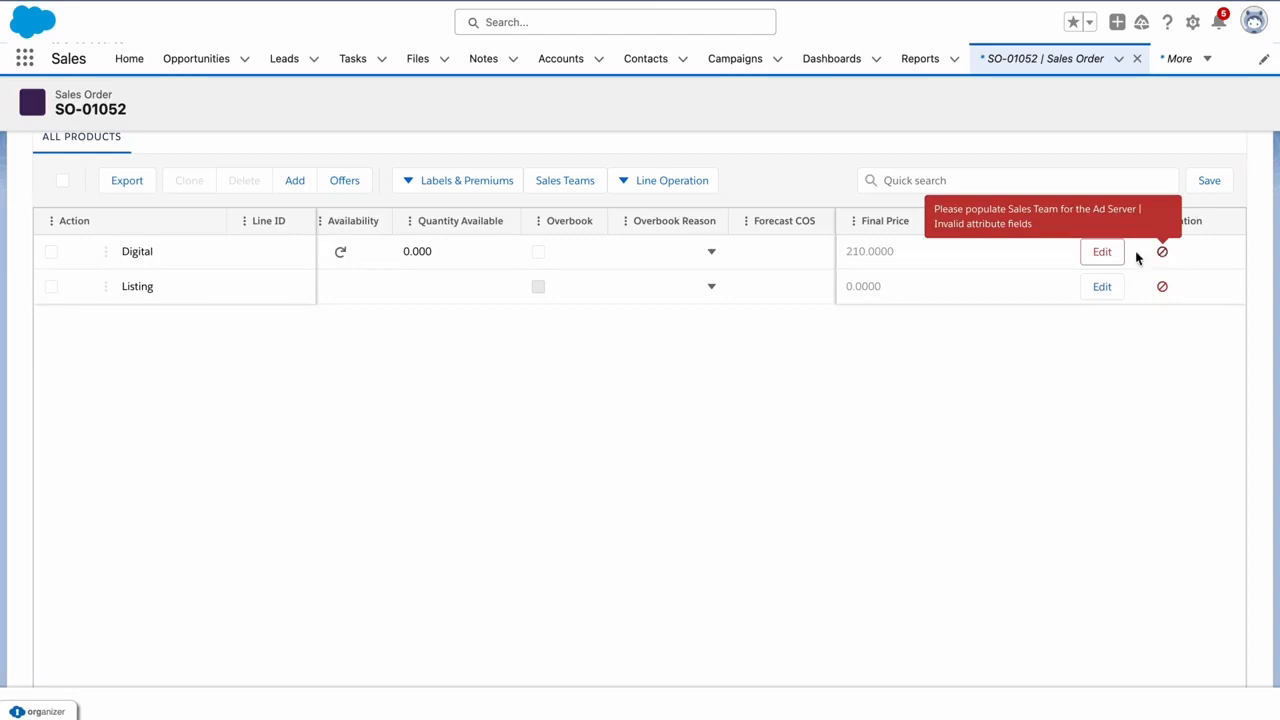
pyautogui.click(587, 184)
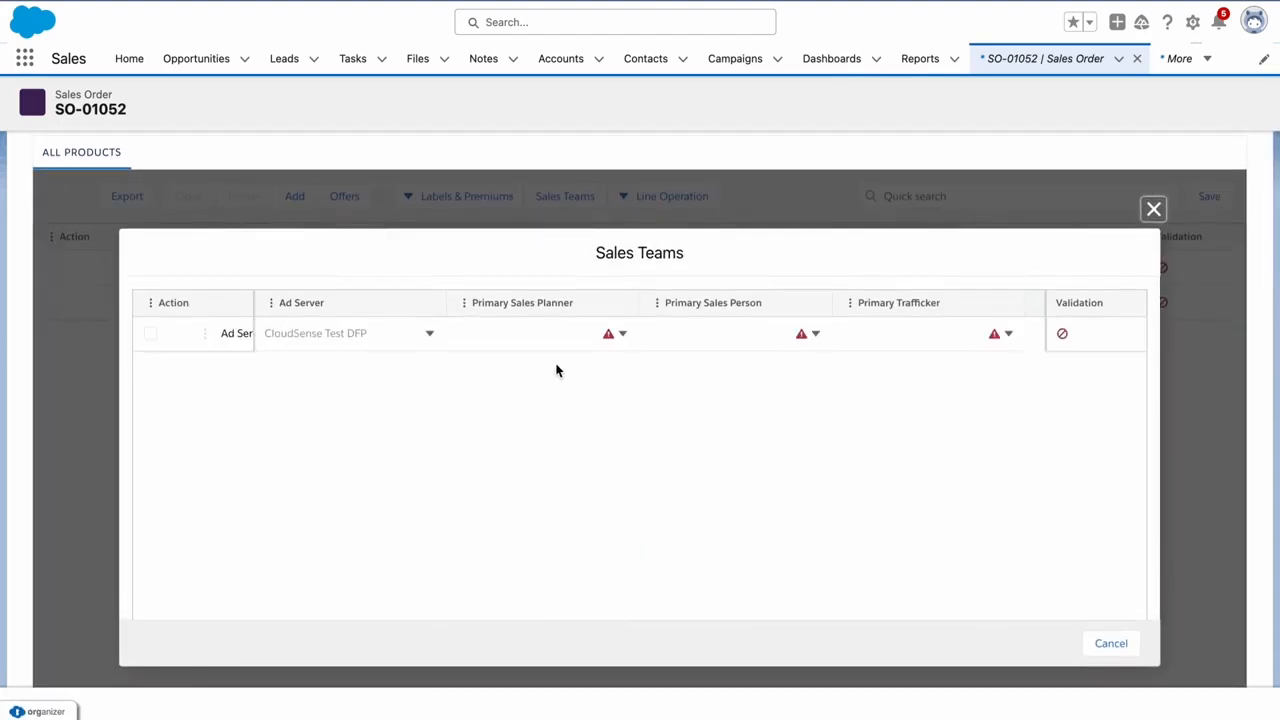
# Assign users as Primary Sales Planner, Primary Sales Person and Primary Trafficker, then close the dialog
pyautogui.click(565, 331)
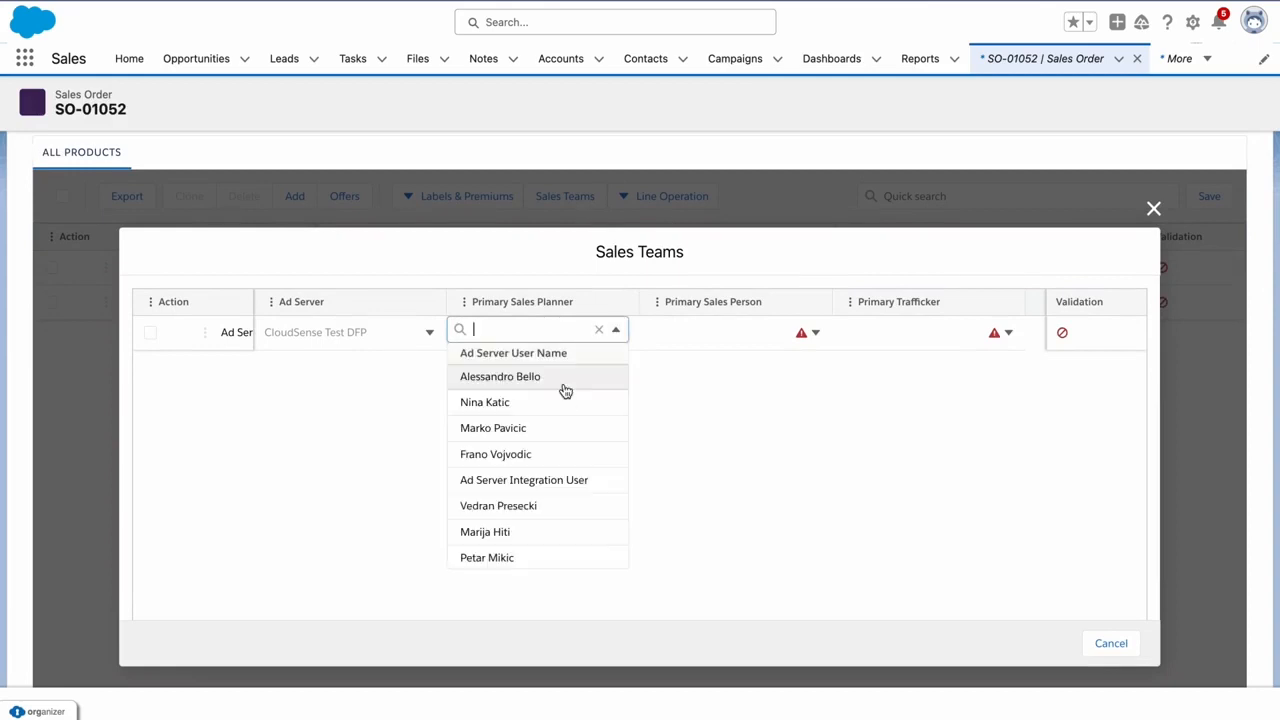
pyautogui.click(560, 379)
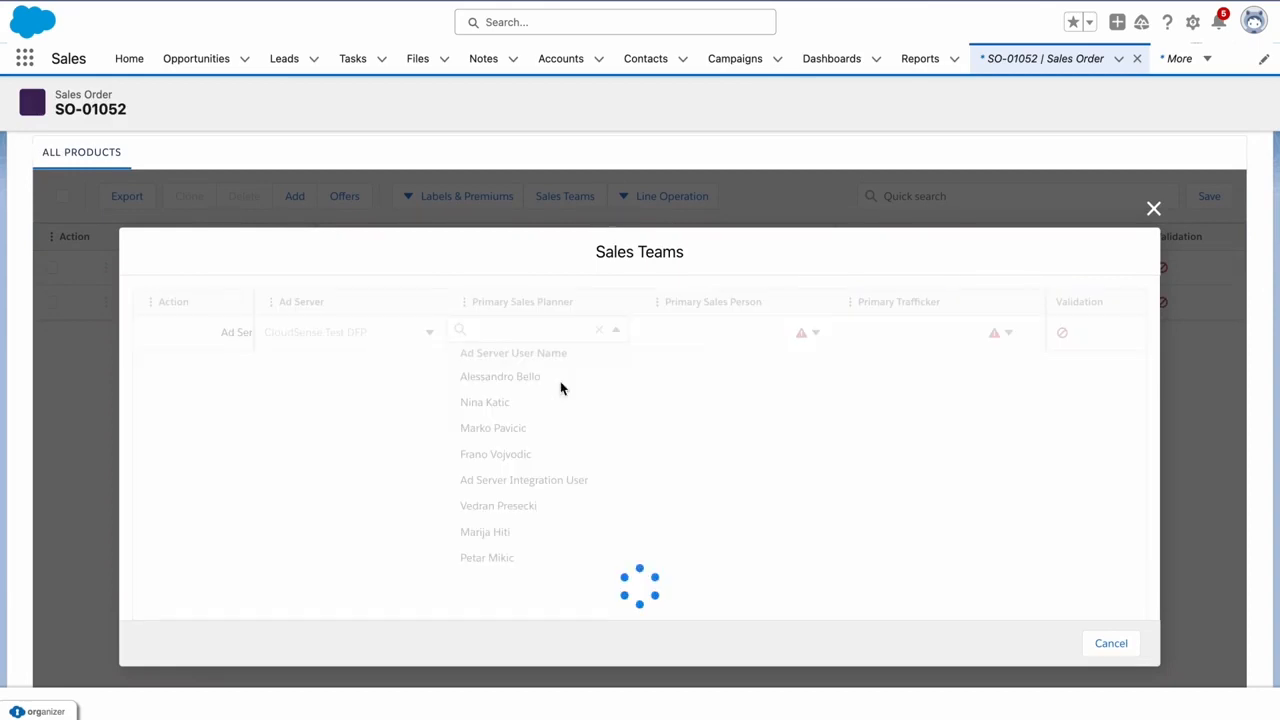
pyautogui.click(739, 335)
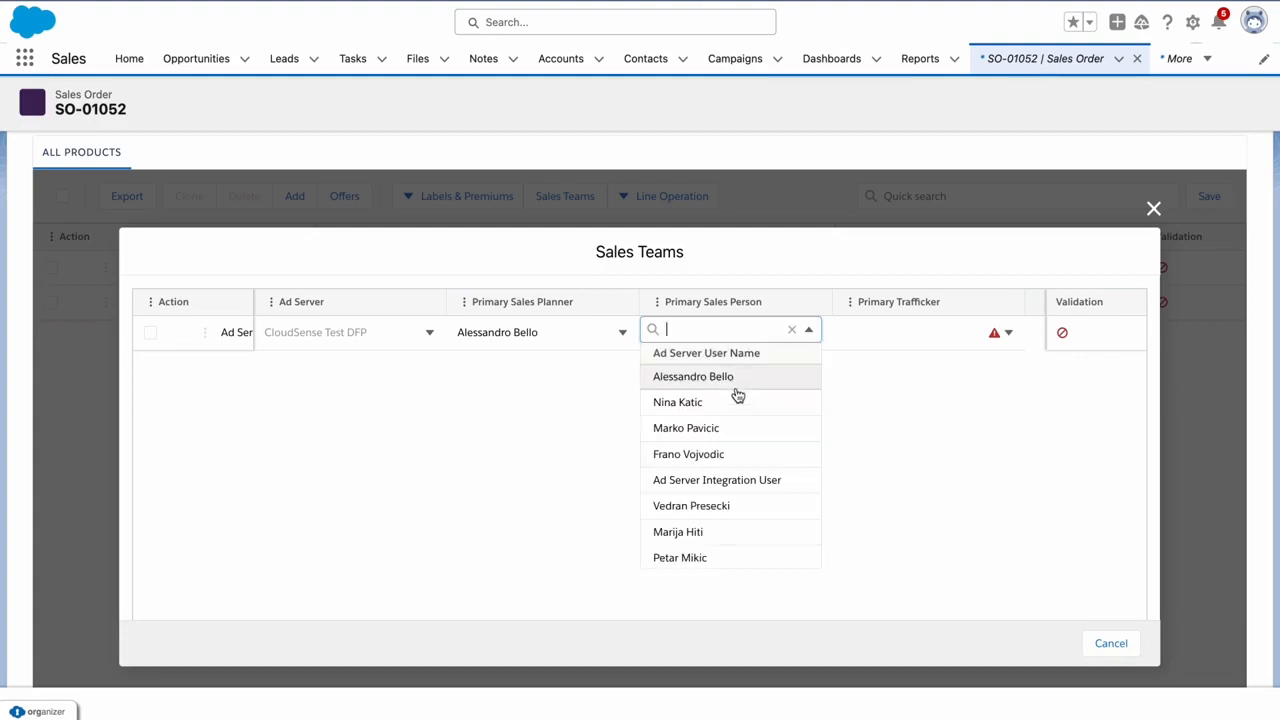
pyautogui.click(734, 402)
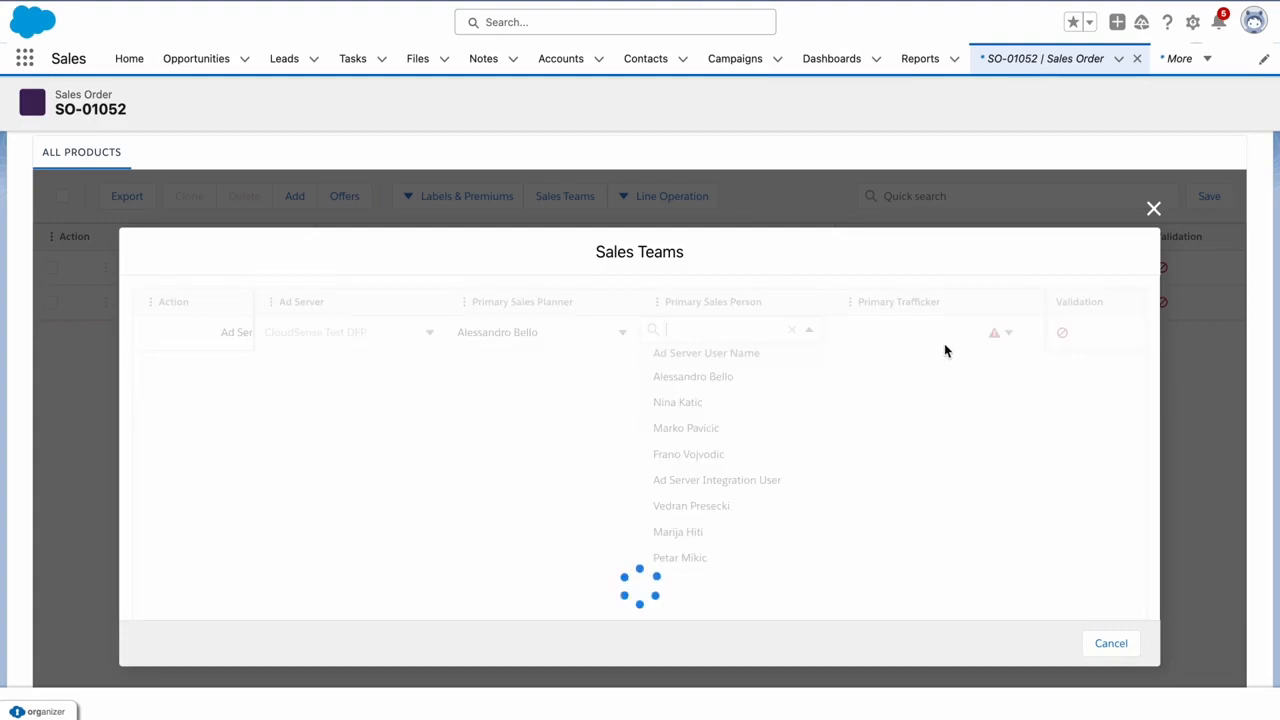
pyautogui.click(924, 340)
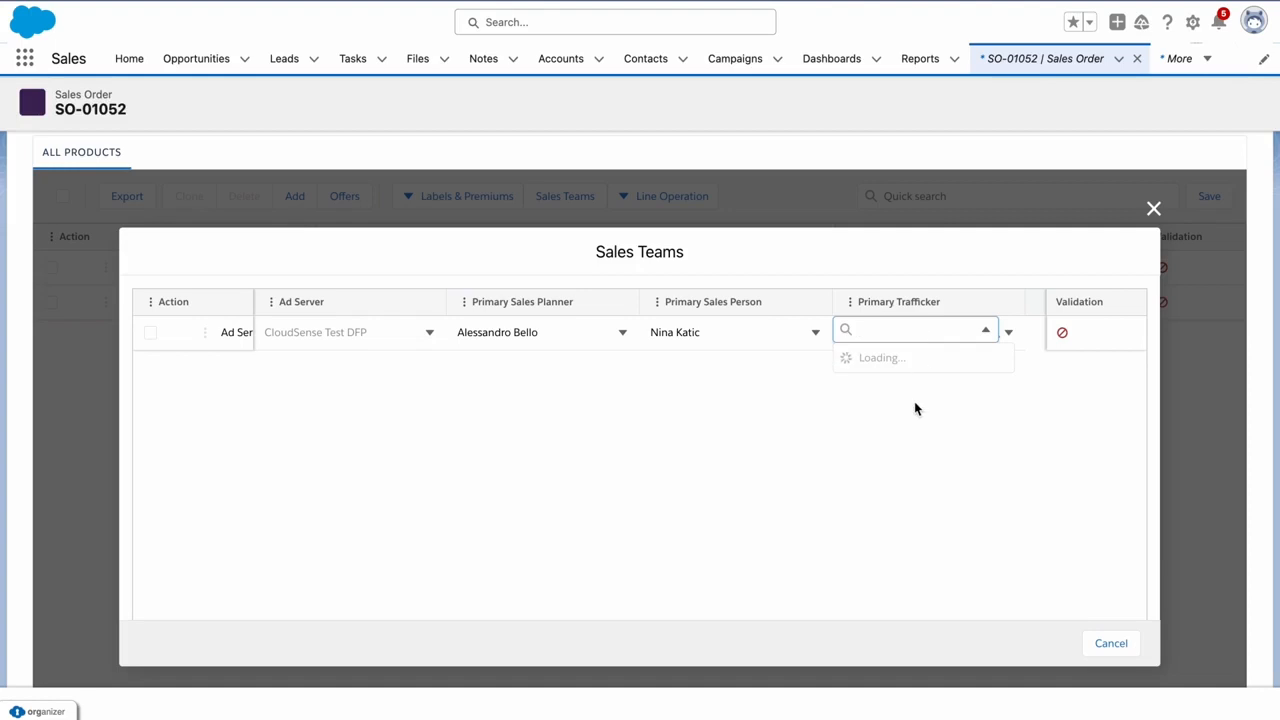
pyautogui.click(913, 431)
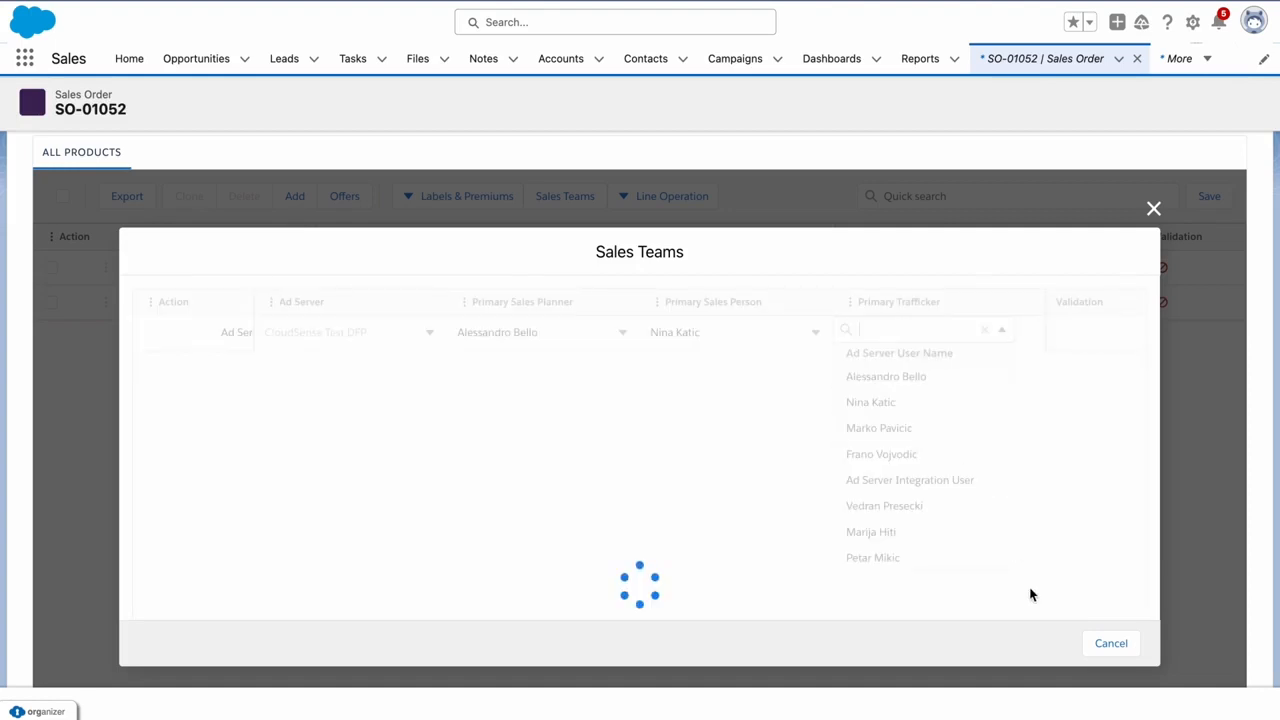
pyautogui.click(1154, 212)
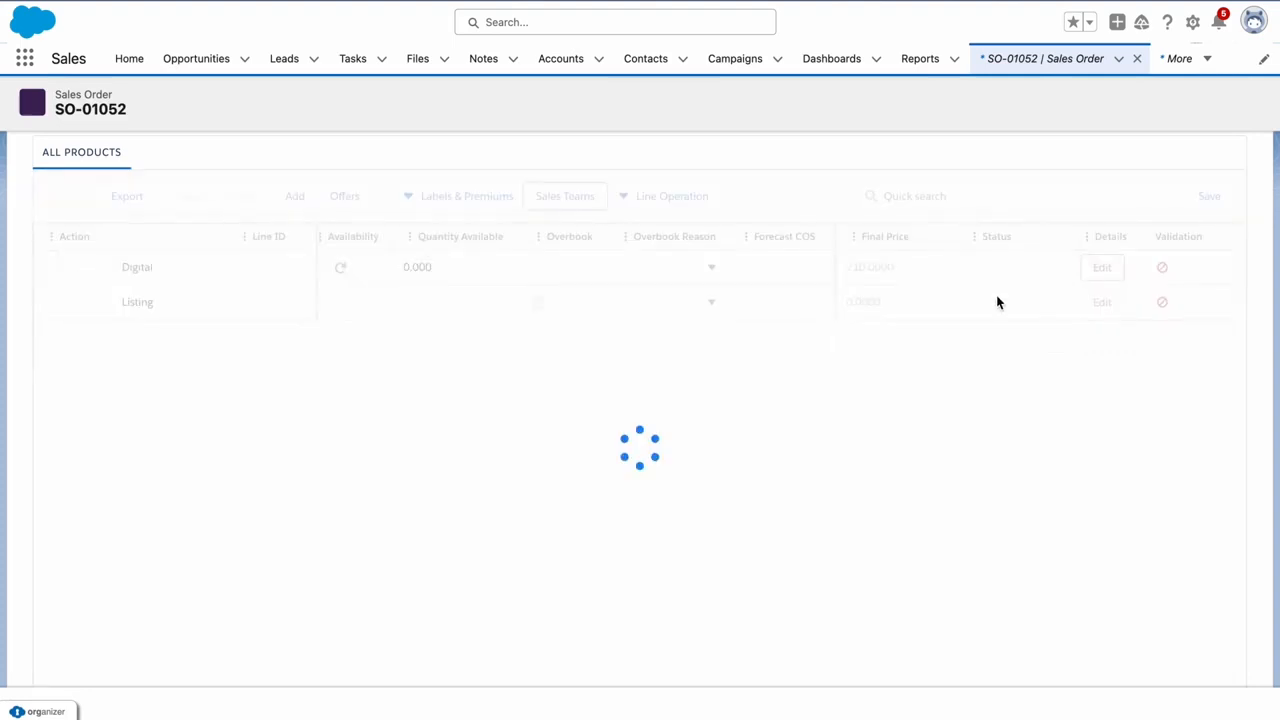
# Set Priority to 2 in the Digital line's additional details, leaving only Listing flagged
pyautogui.click(1101, 267)
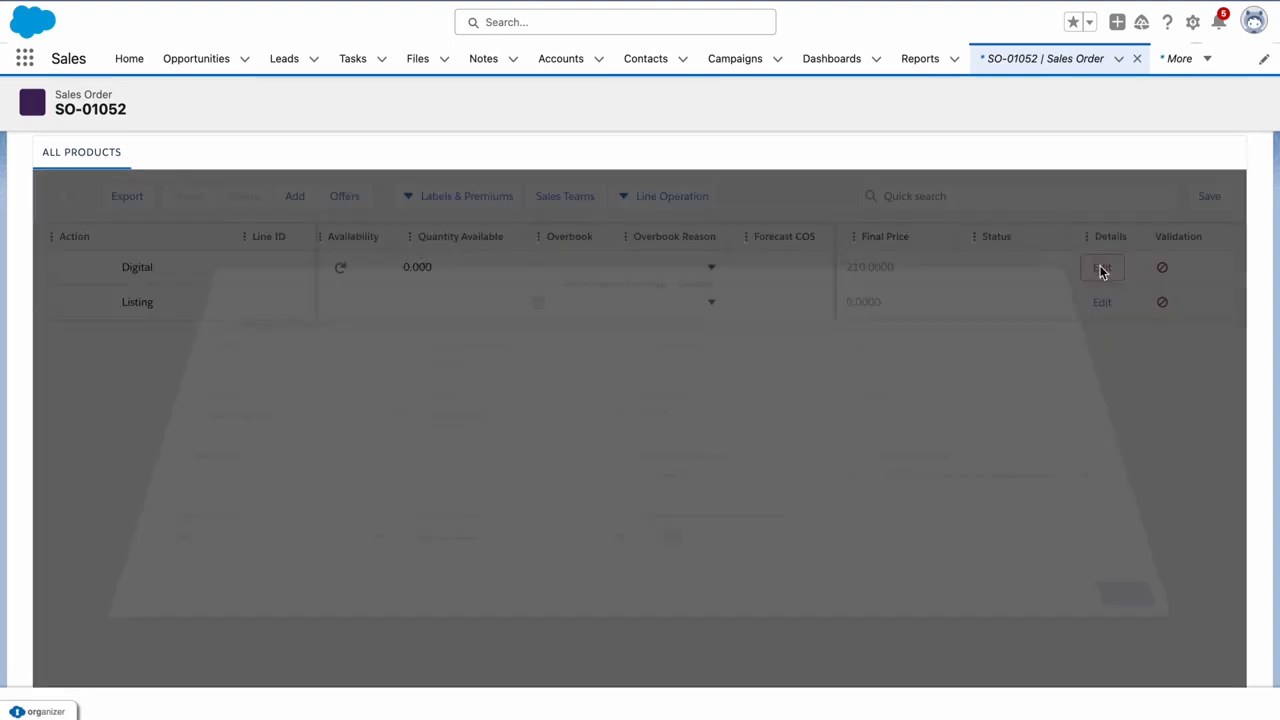
pyautogui.click(563, 441)
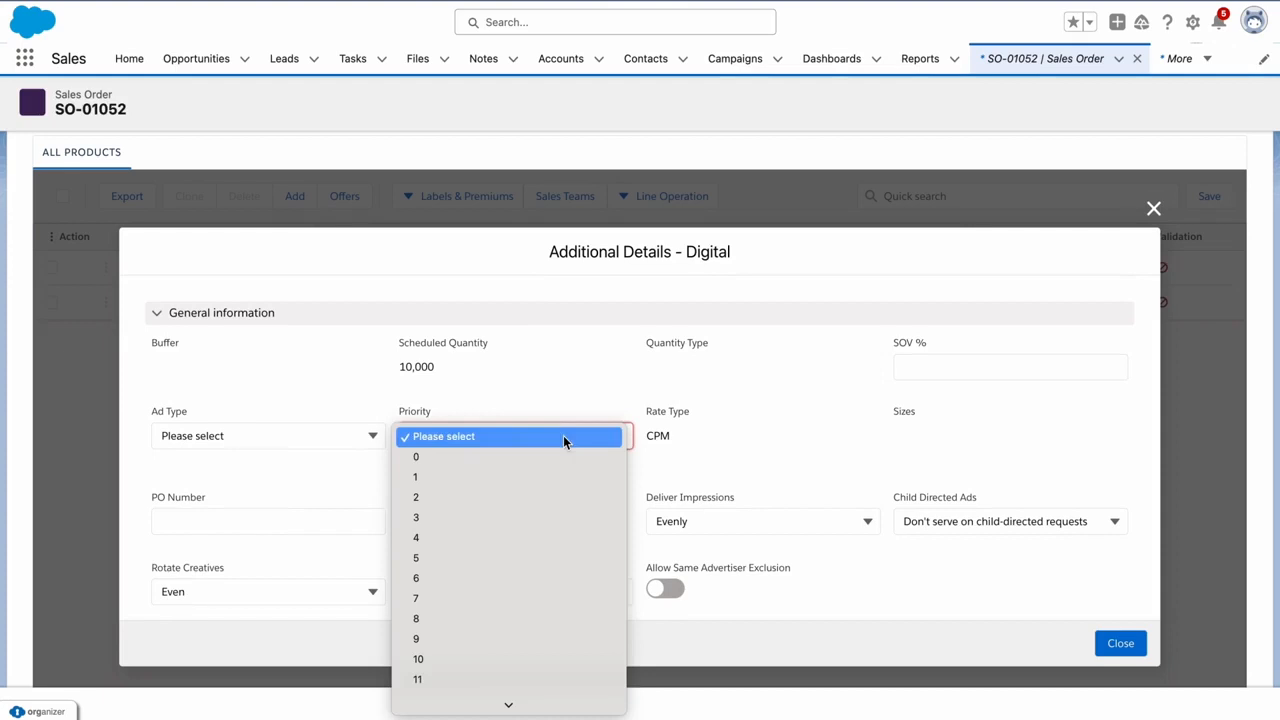
pyautogui.click(532, 503)
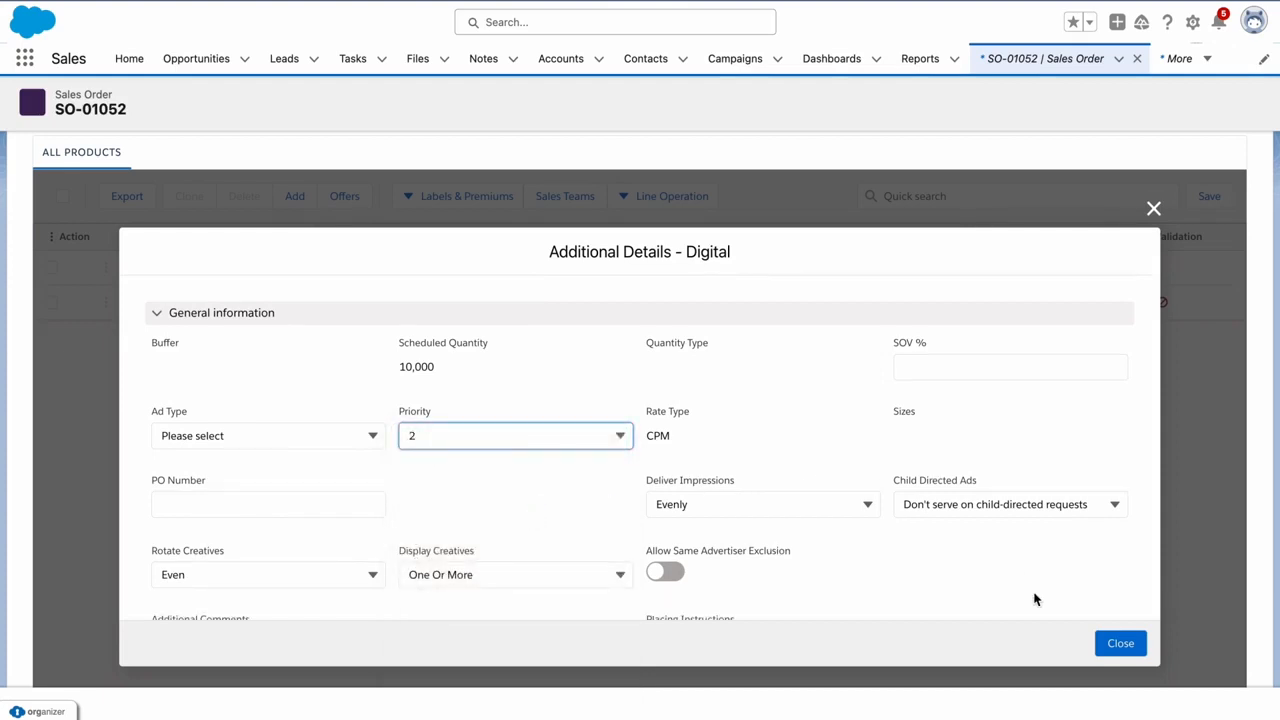
pyautogui.click(1118, 643)
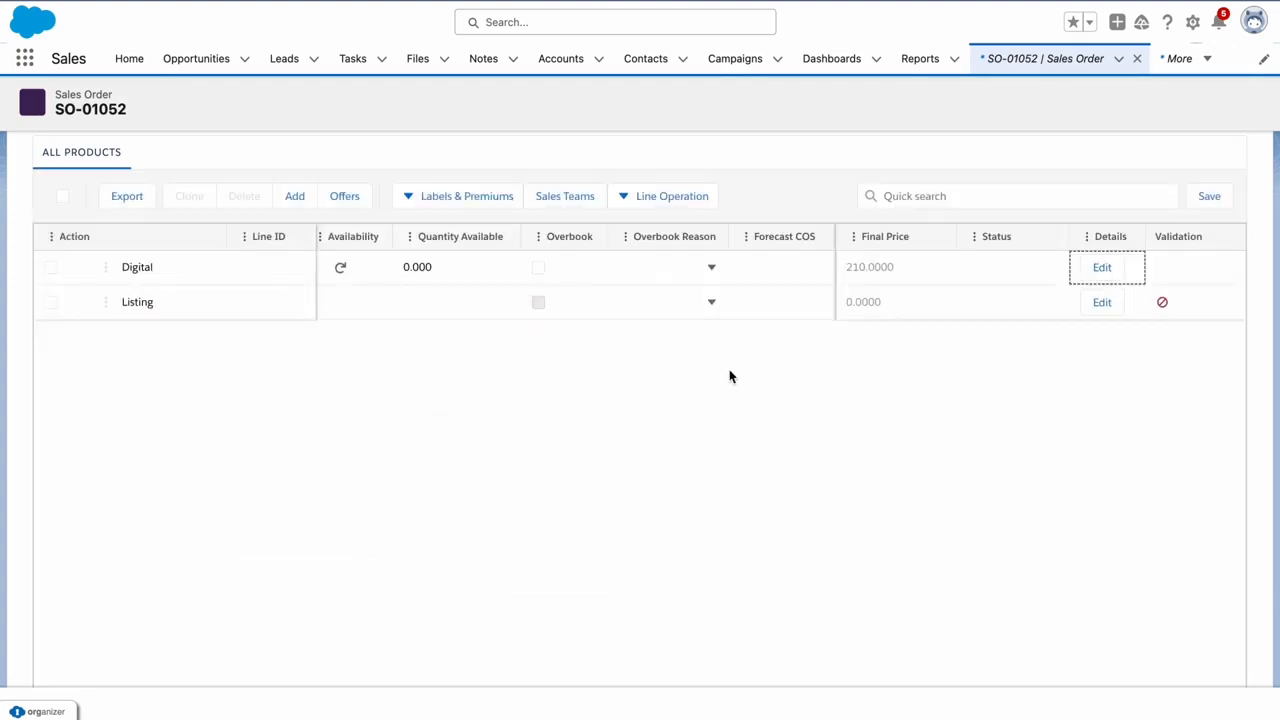
pyautogui.scroll(-1, 612, 375)
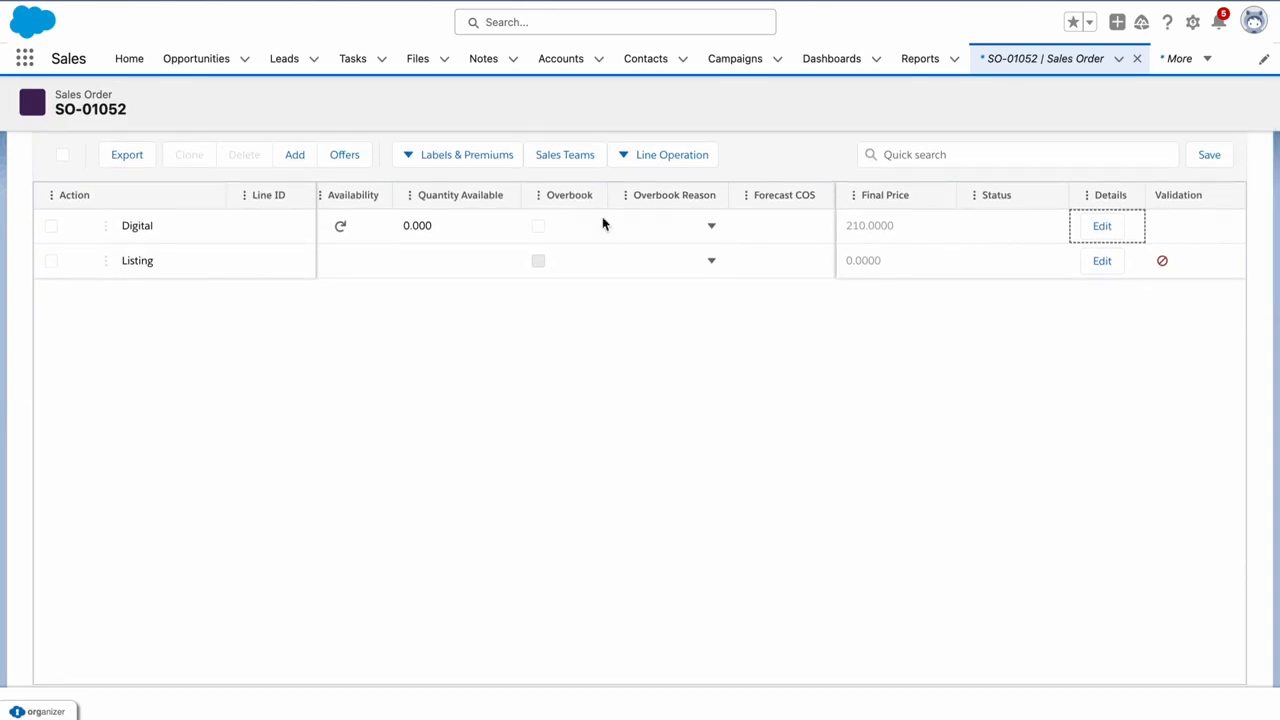
# Refresh the Digital line's availability forecast, confirming its 10,000-impression goal is likely to deliver
pyautogui.click(341, 229)
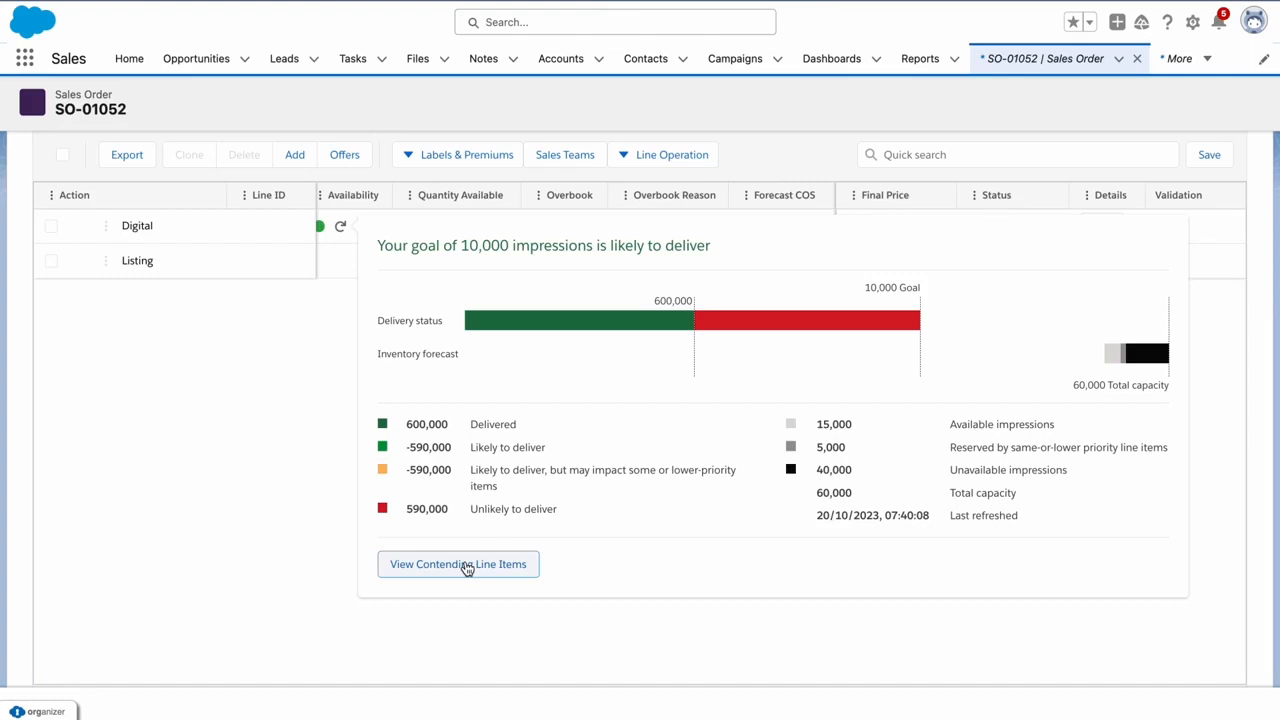
pyautogui.click(293, 436)
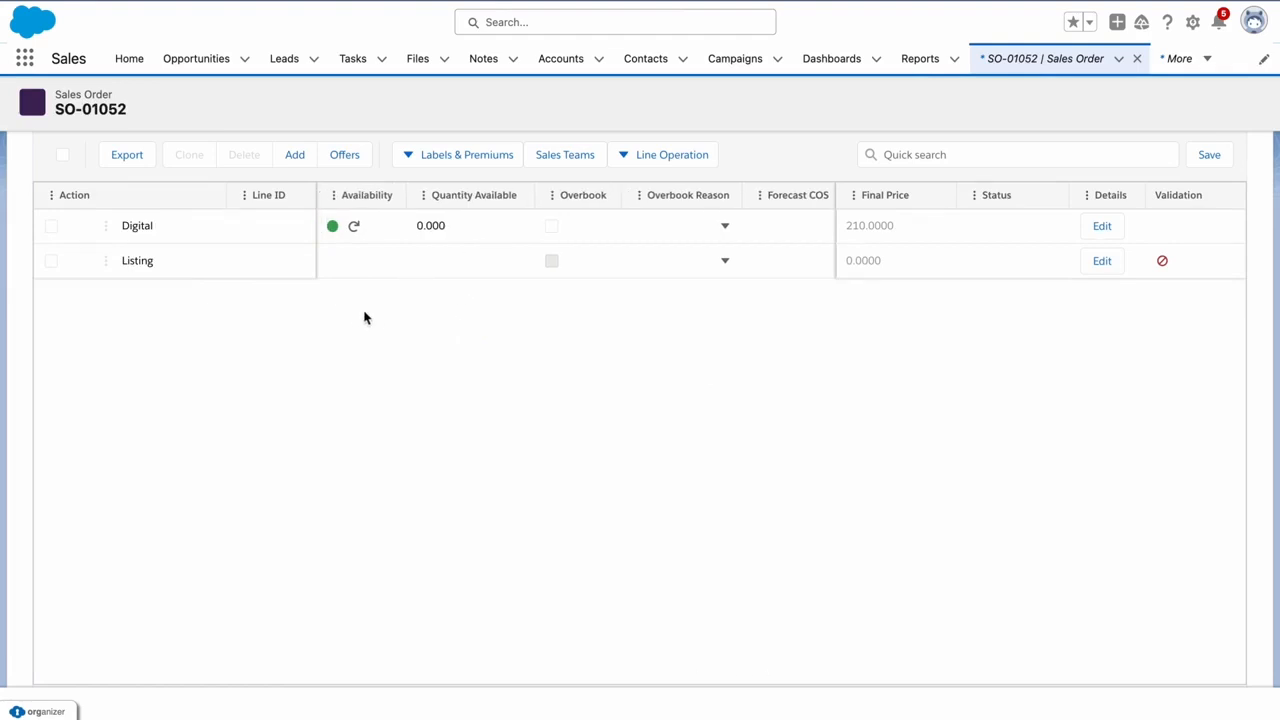
pyautogui.hscroll(-5, 445, 260)
# Give the Listing line market VIC, platform Property Residential Basic and product Gold Rent 12 Months (840.0000)
pyautogui.hscroll(-6, 445, 260)
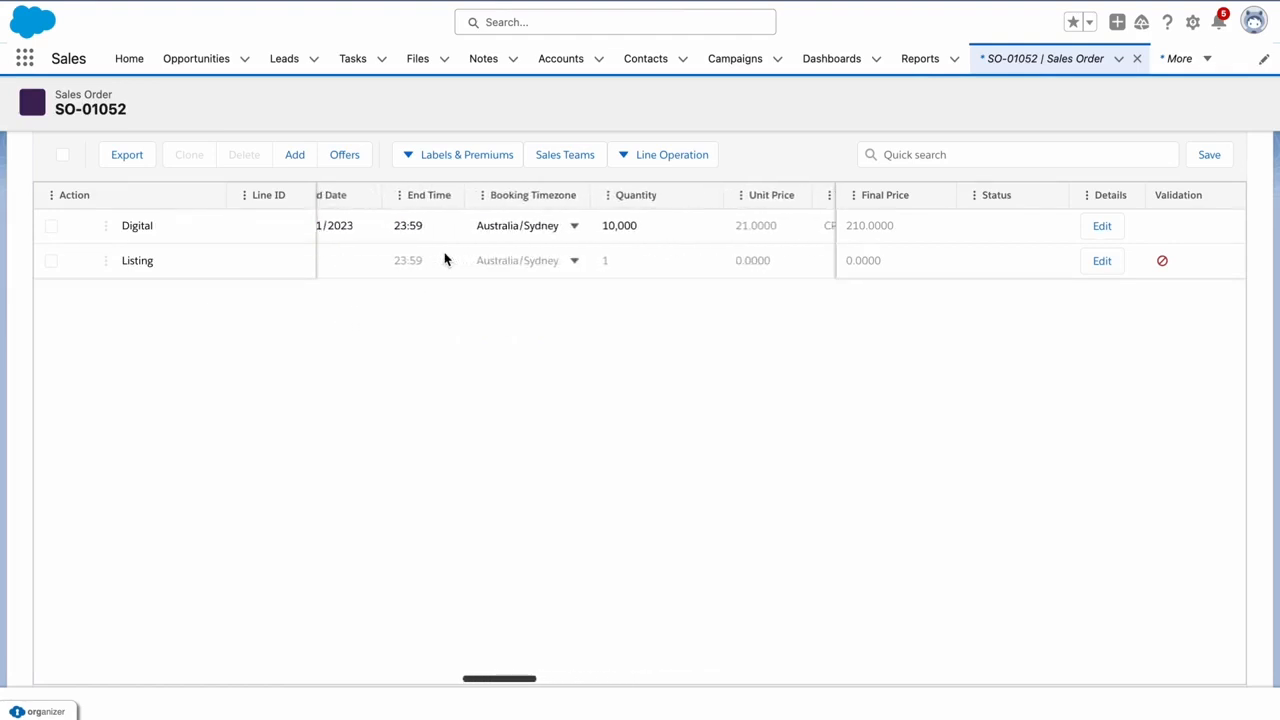
pyautogui.hscroll(-6, 445, 260)
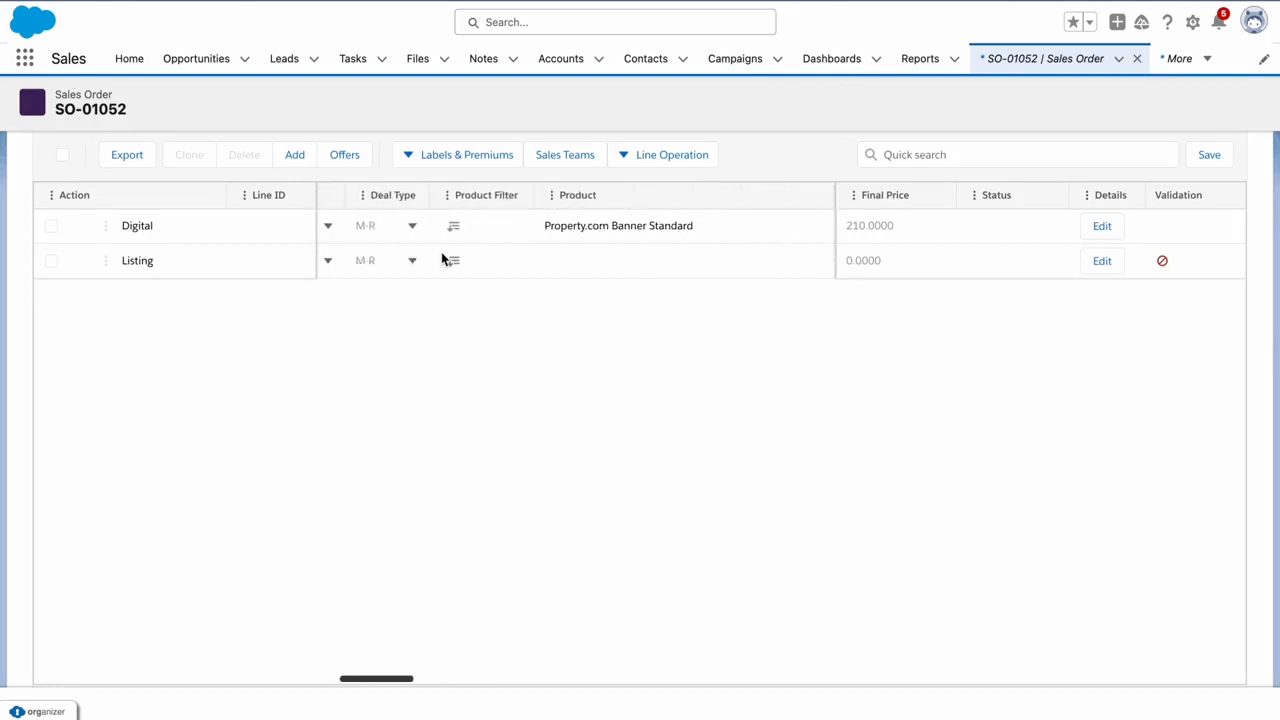
pyautogui.click(366, 260)
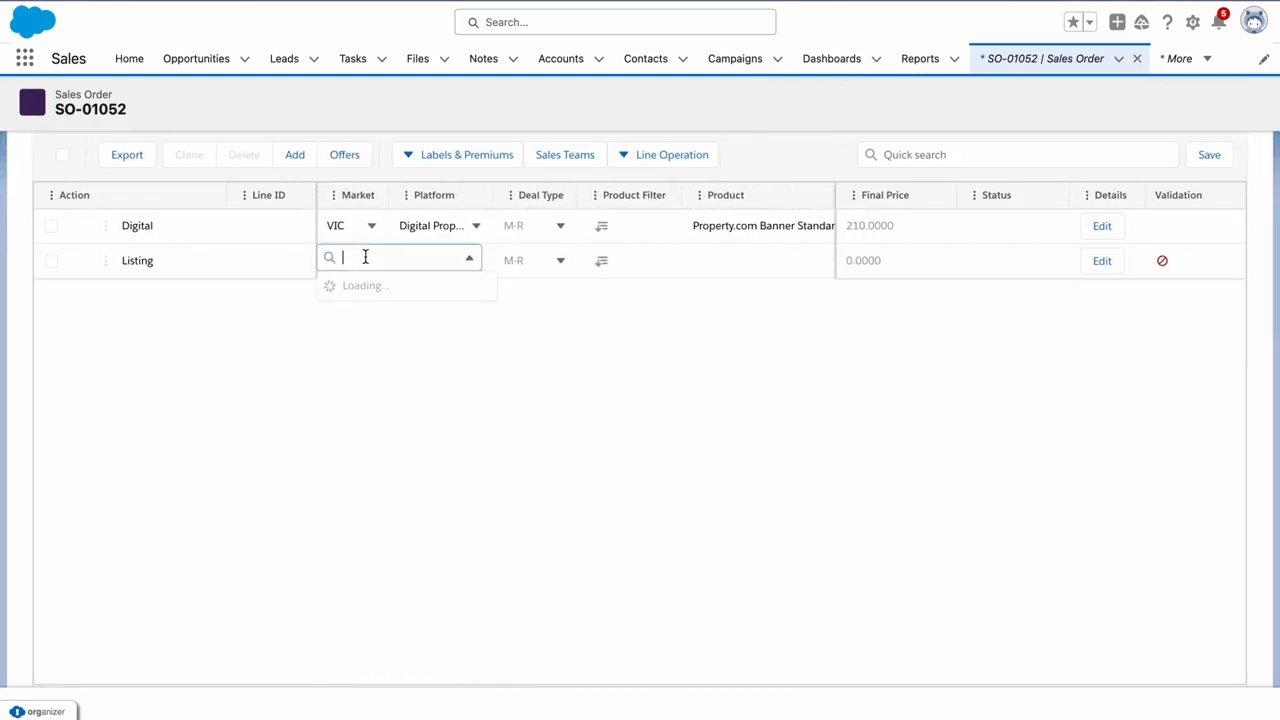
pyautogui.click(370, 310)
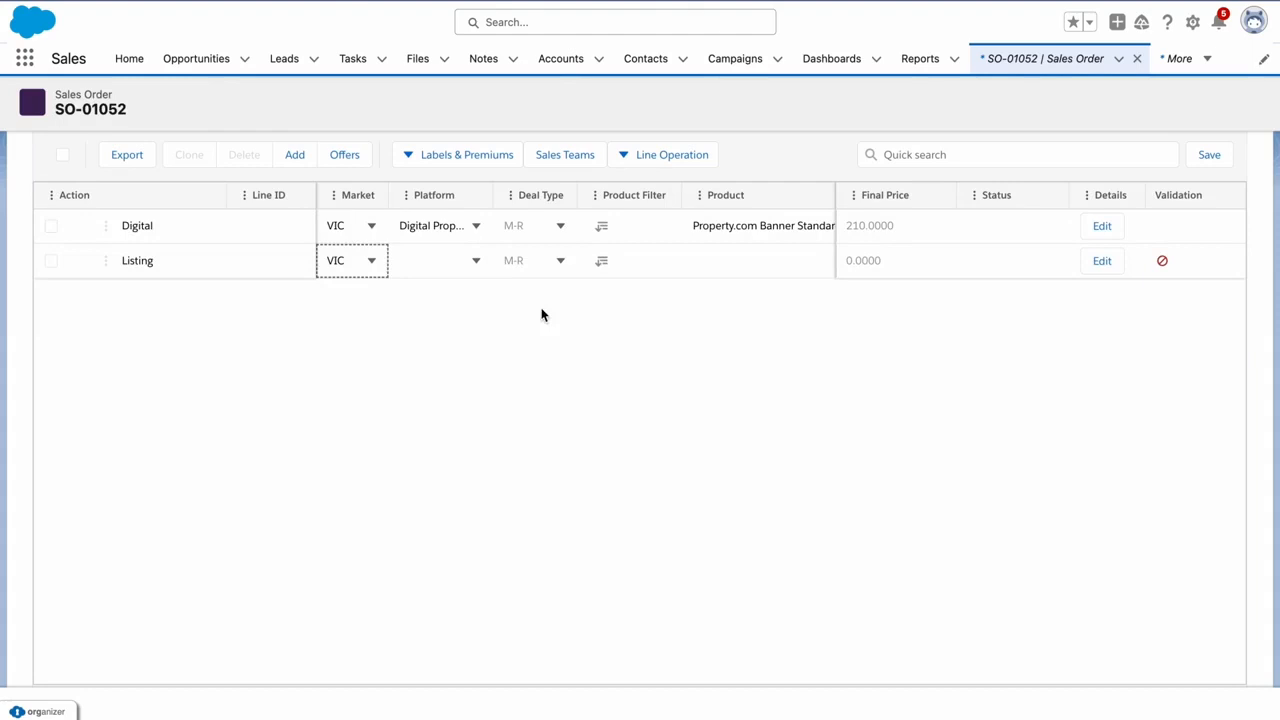
pyautogui.click(456, 262)
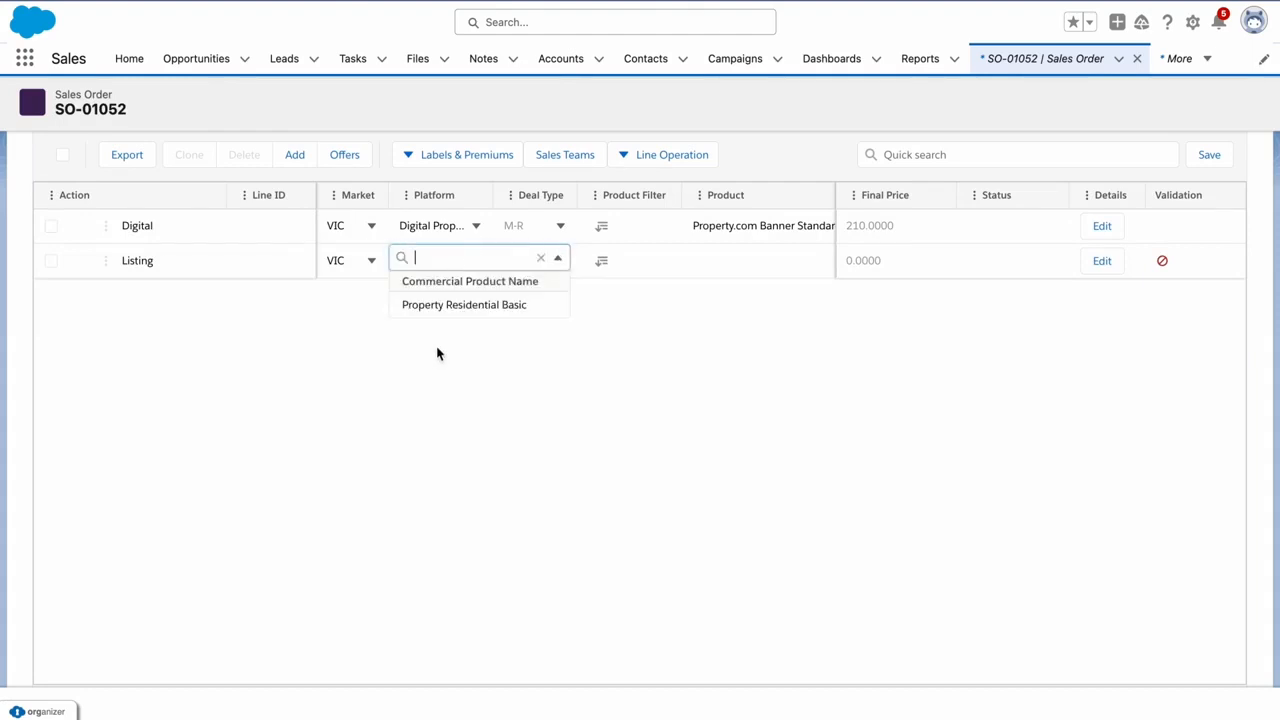
pyautogui.click(469, 305)
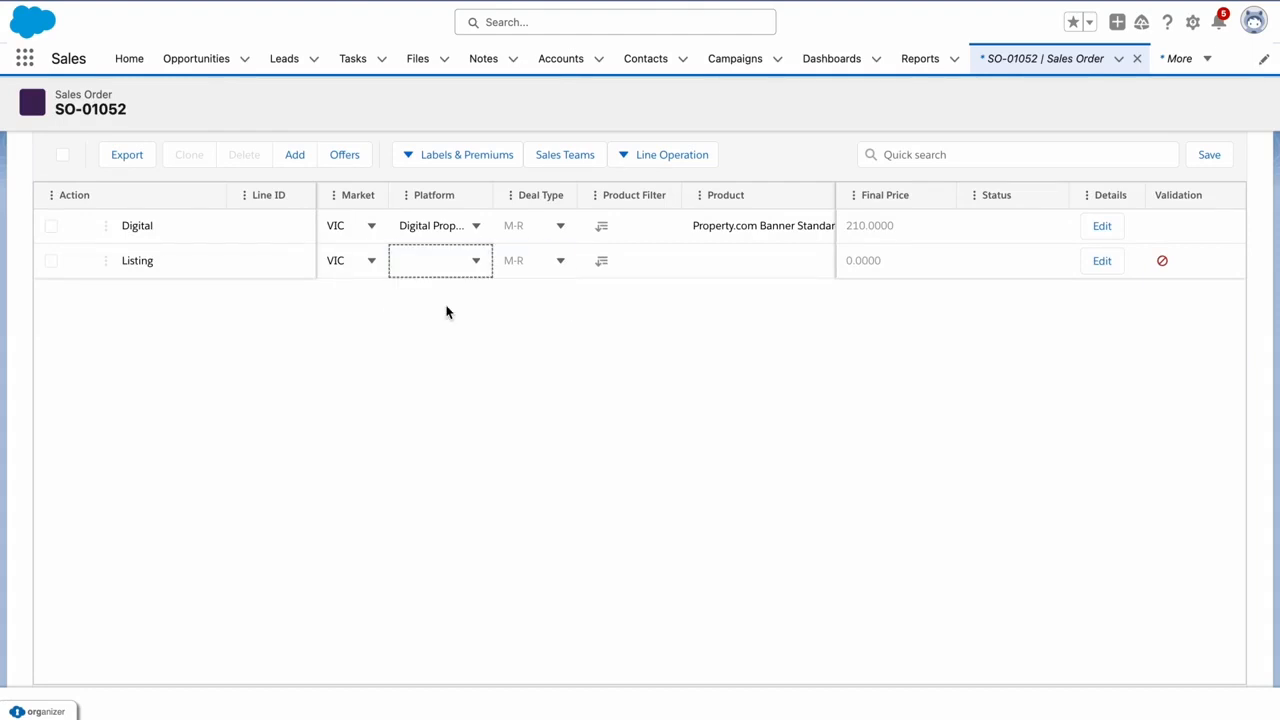
pyautogui.hscroll(2, 394, 277)
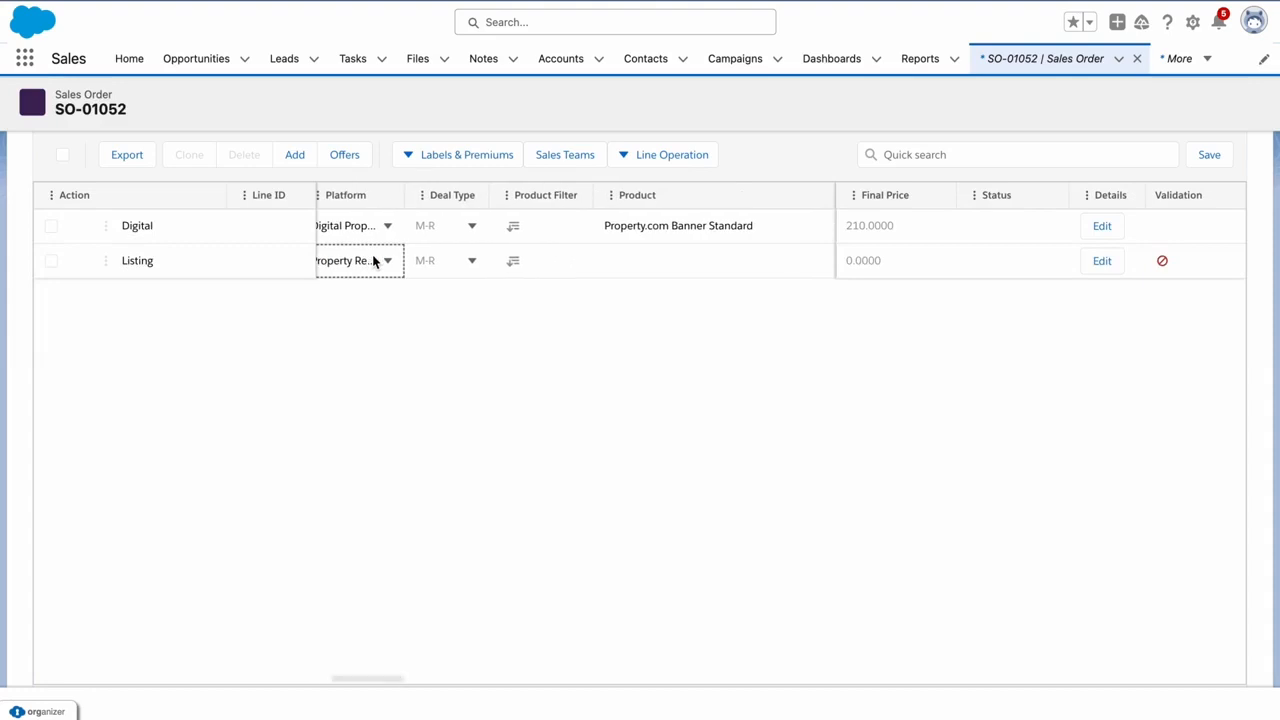
pyautogui.hscroll(3, 372, 258)
pyautogui.click(600, 256)
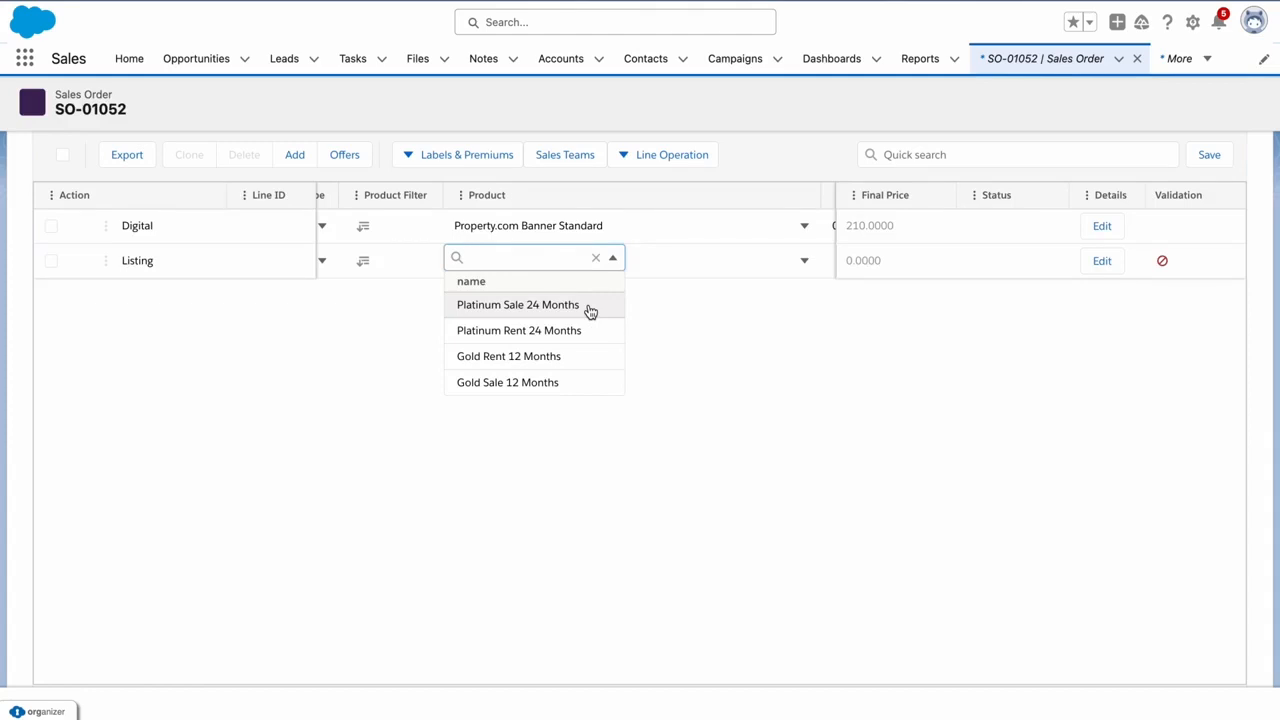
pyautogui.click(541, 358)
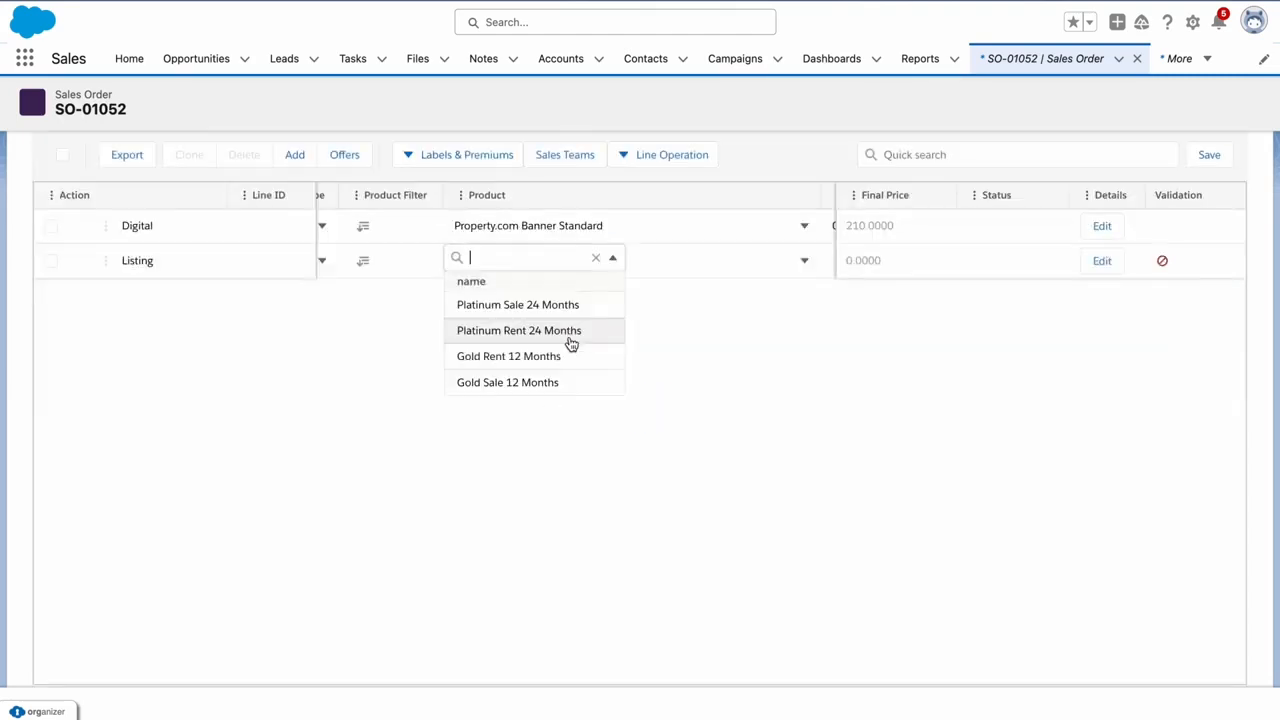
pyautogui.click(656, 294)
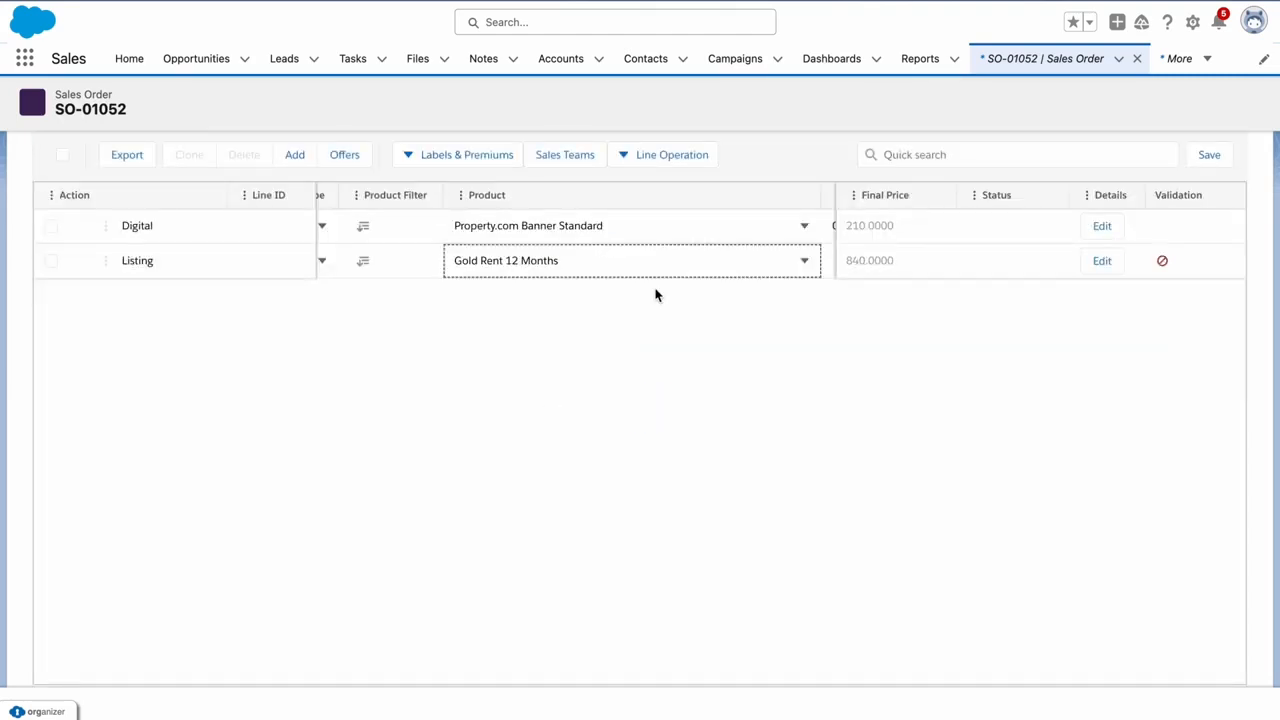
pyautogui.hscroll(5, 474, 260)
# Start the Listing line on 1 November 2023, then review its columns and the Line Operation list
pyautogui.click(474, 258)
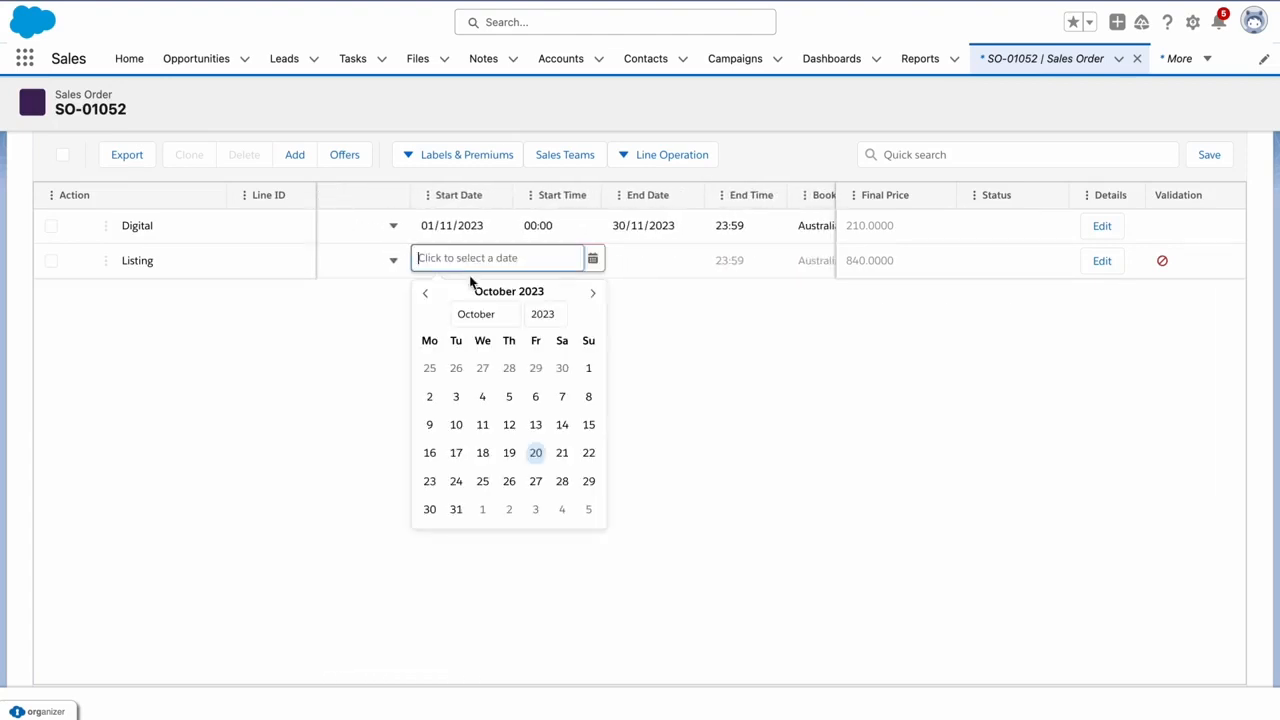
pyautogui.click(486, 510)
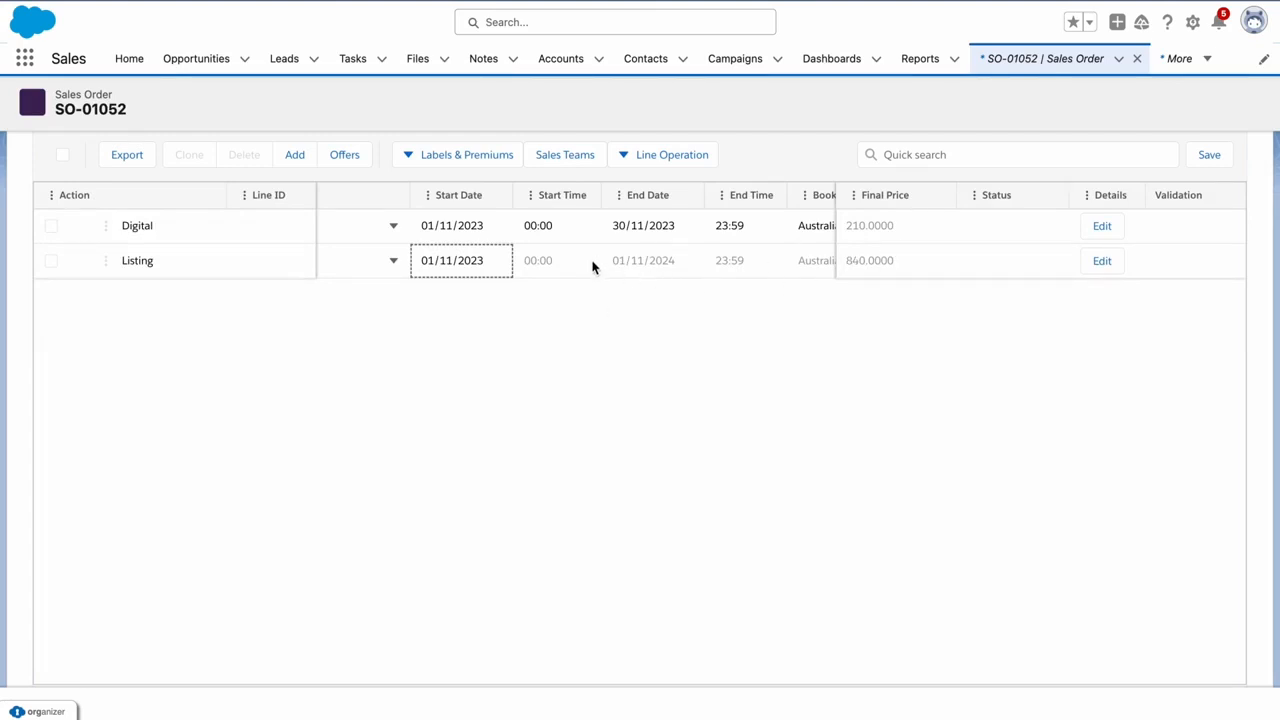
pyautogui.hscroll(5, 592, 265)
pyautogui.hscroll(3, 592, 263)
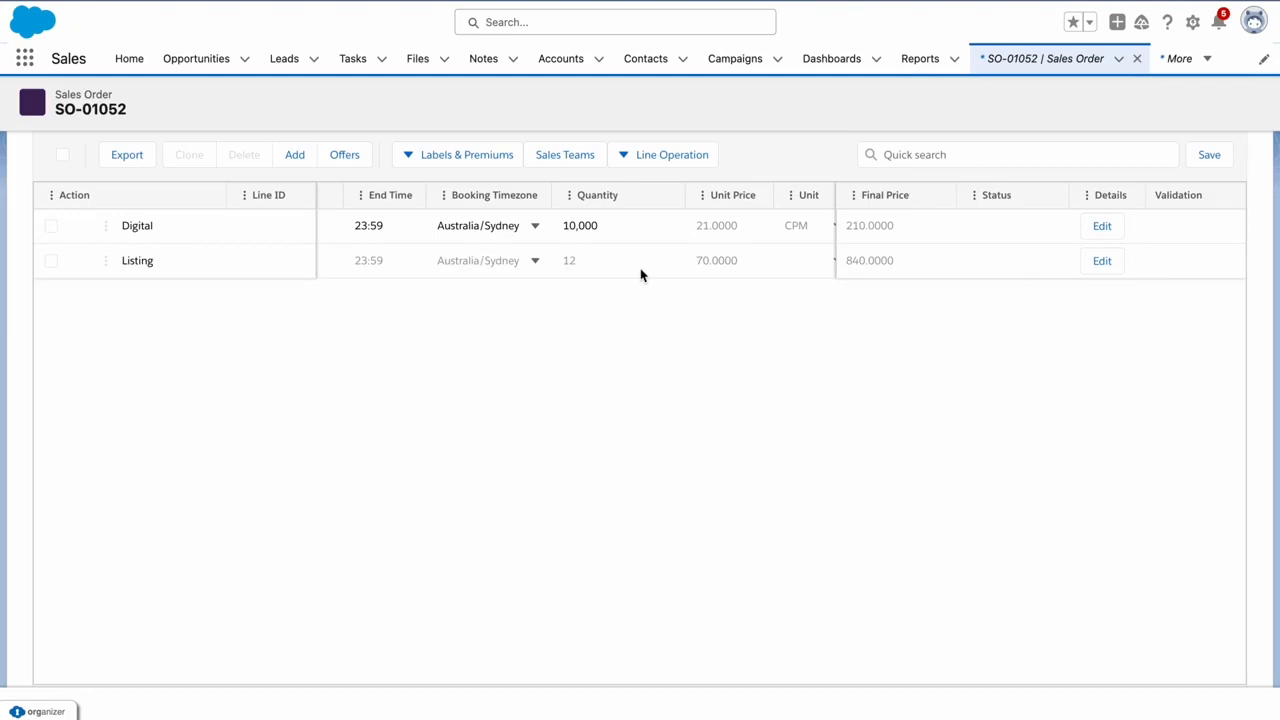
pyautogui.hscroll(-10, 641, 274)
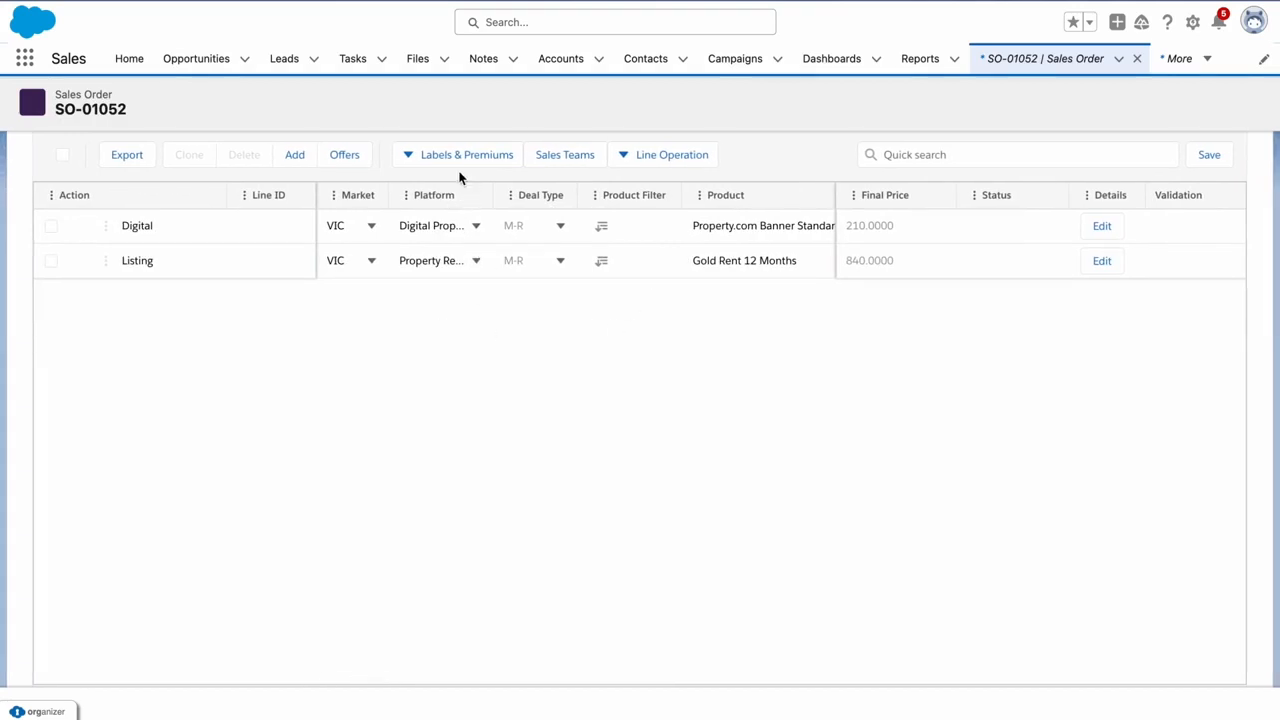
pyautogui.click(622, 165)
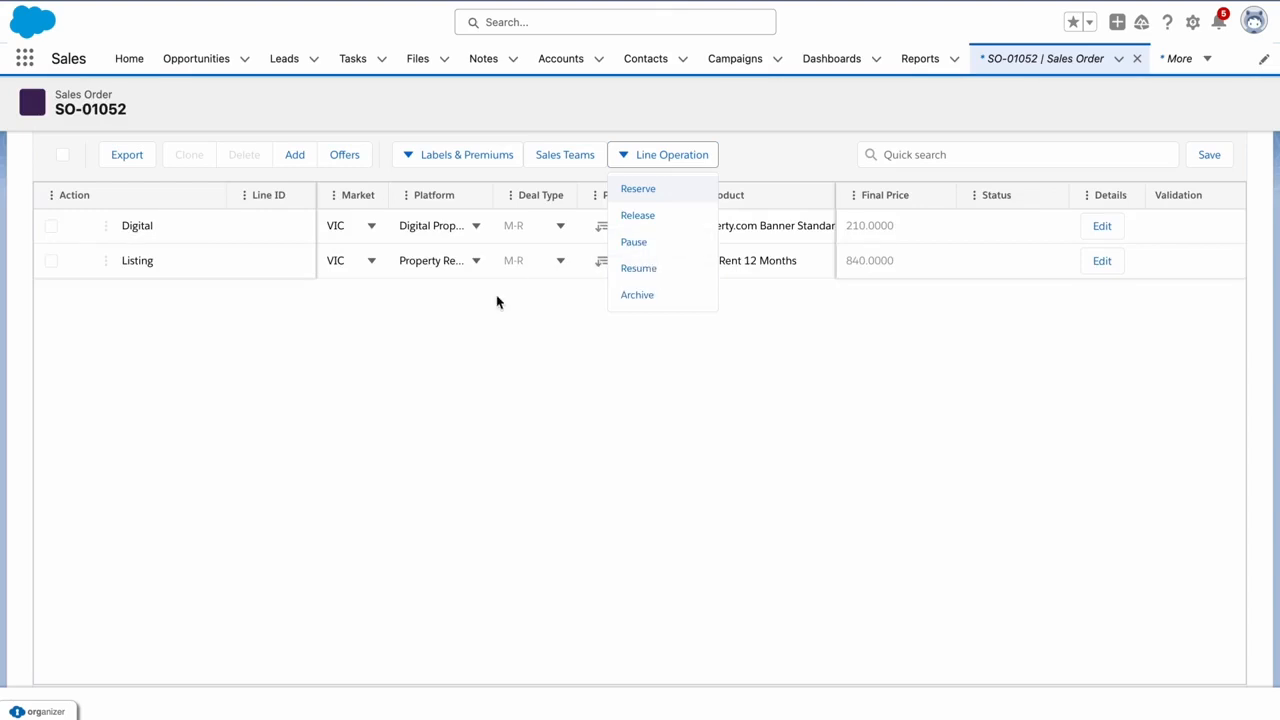
# Apply the Property Campaign Offer for Nov 2023, adding a Property Campaign Package line at 0.0000
pyautogui.click(257, 336)
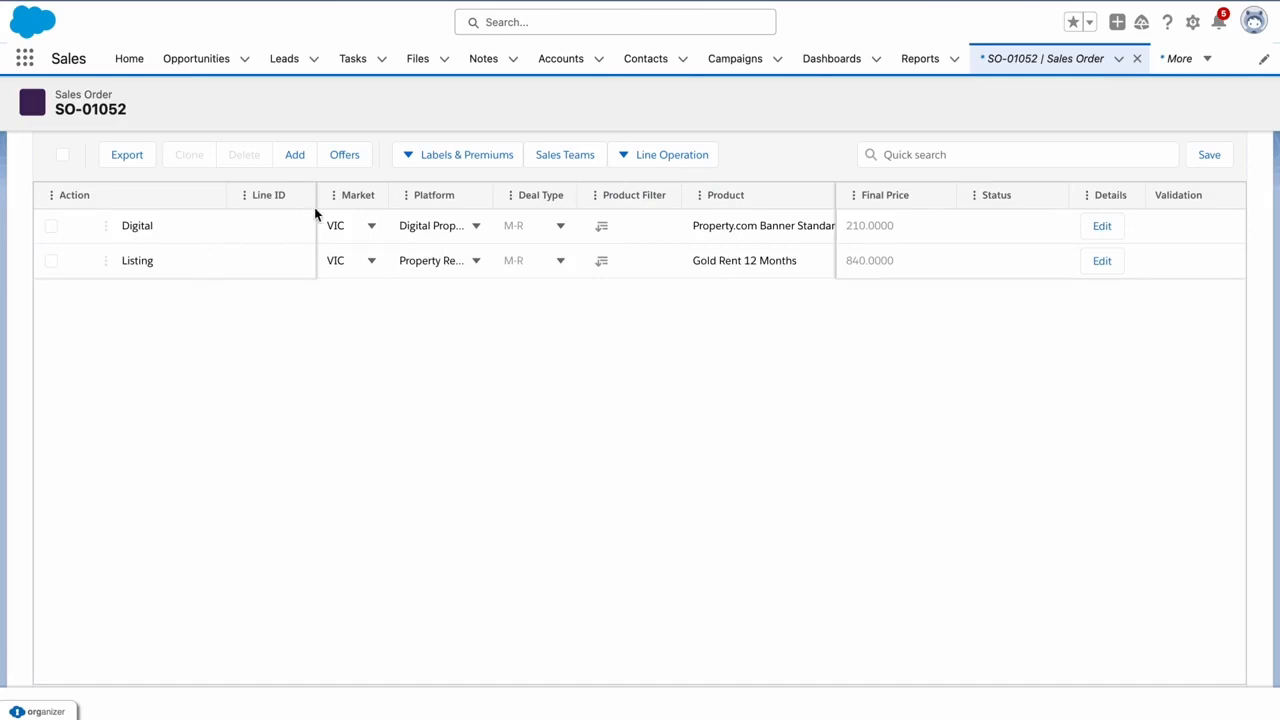
pyautogui.click(344, 156)
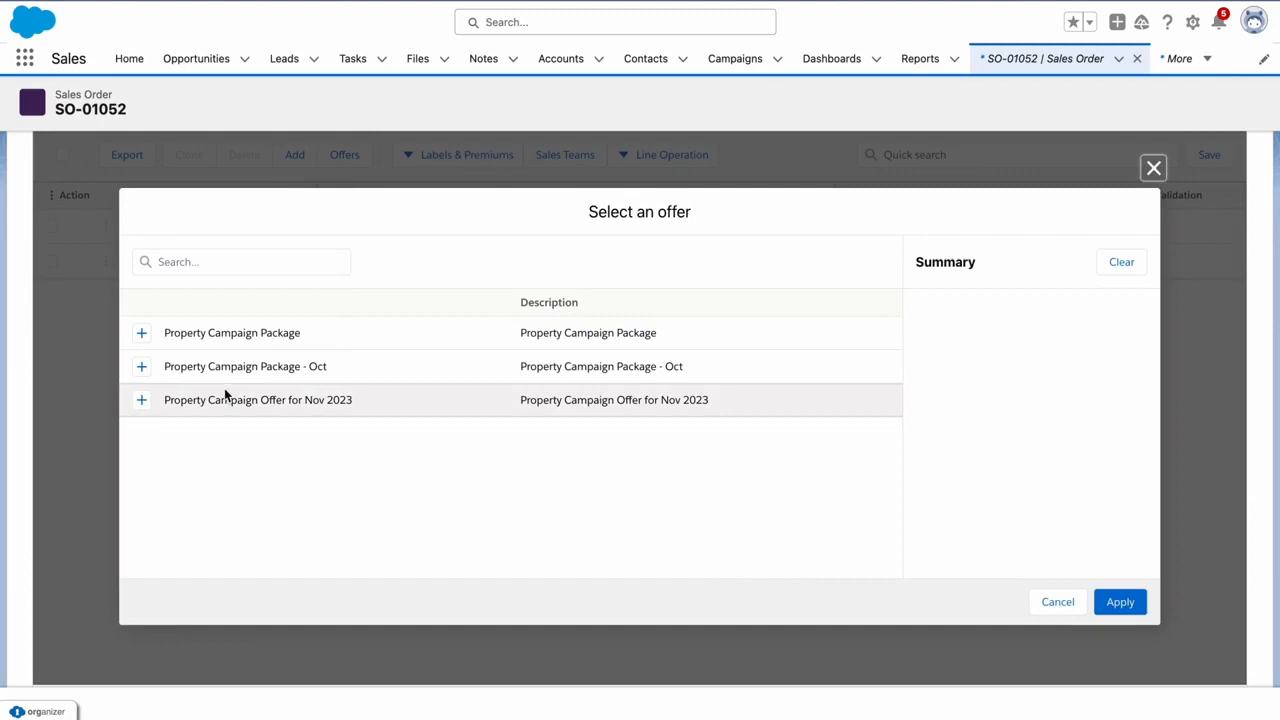
pyautogui.click(142, 400)
pyautogui.click(1120, 604)
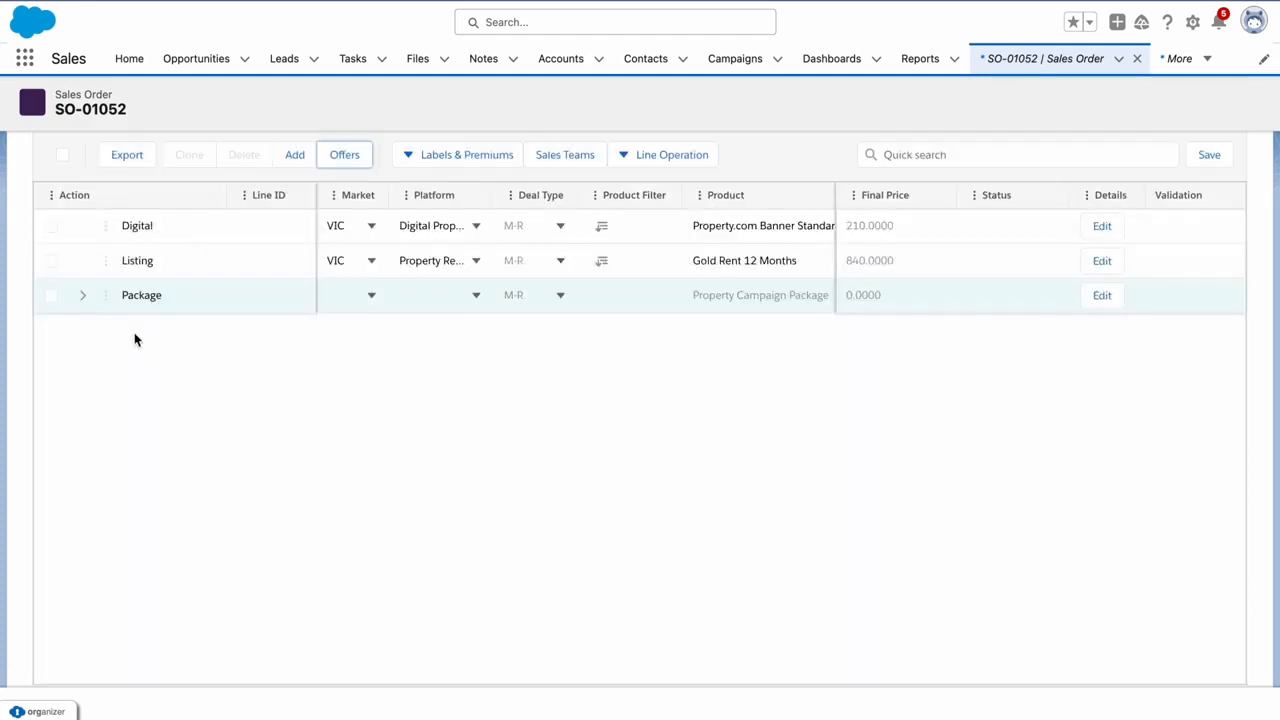
# Expand the Package and start both of its Listing lines on 1 December 2023
pyautogui.click(84, 303)
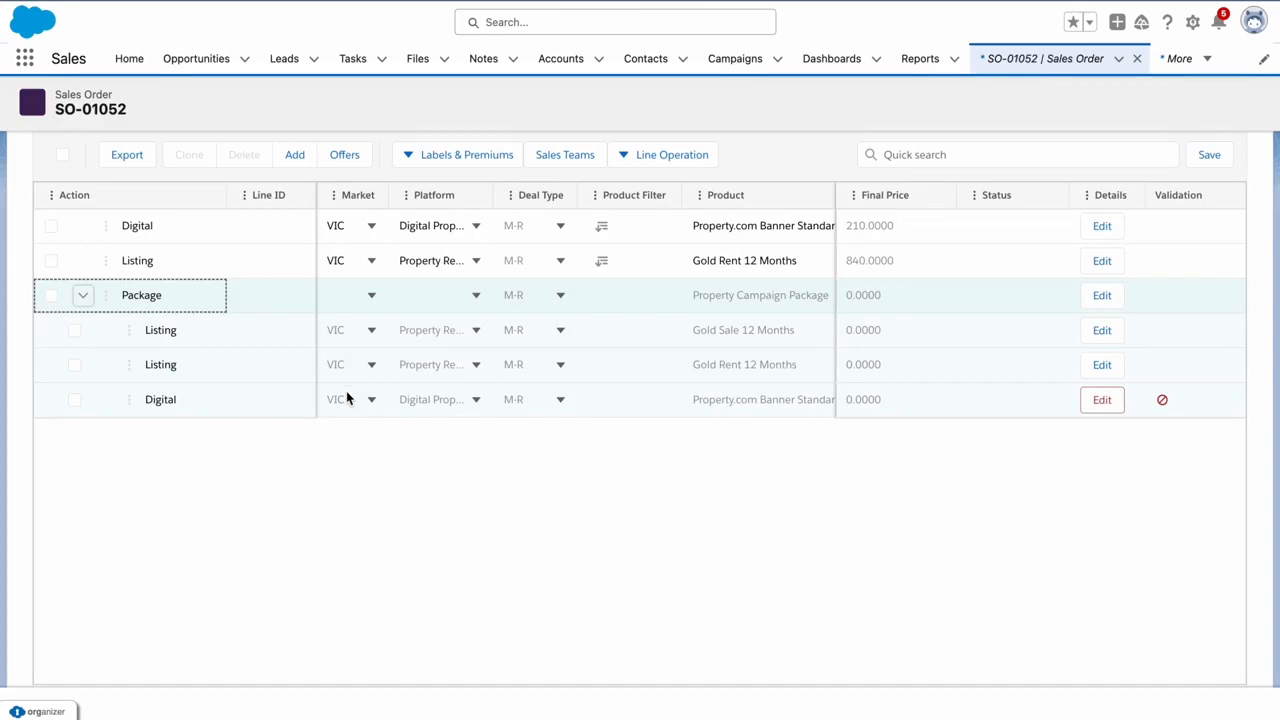
pyautogui.hscroll(2, 411, 381)
pyautogui.hscroll(5, 411, 380)
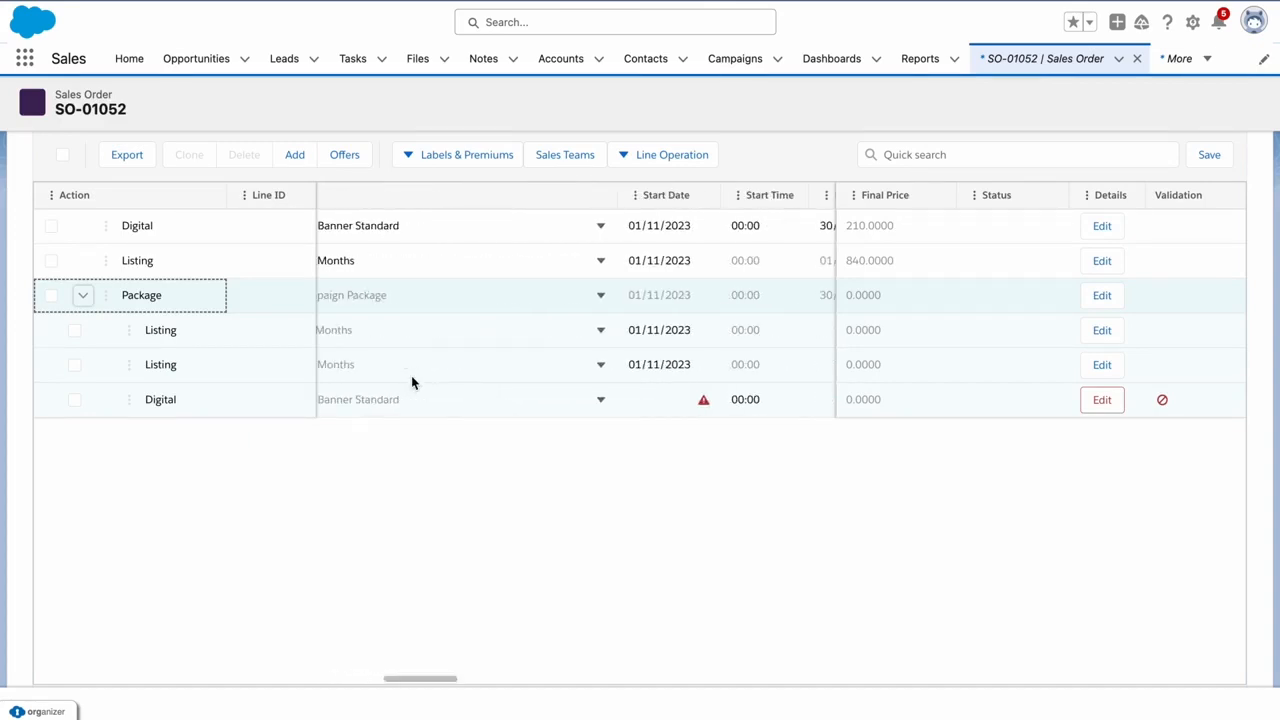
pyautogui.hscroll(2, 411, 378)
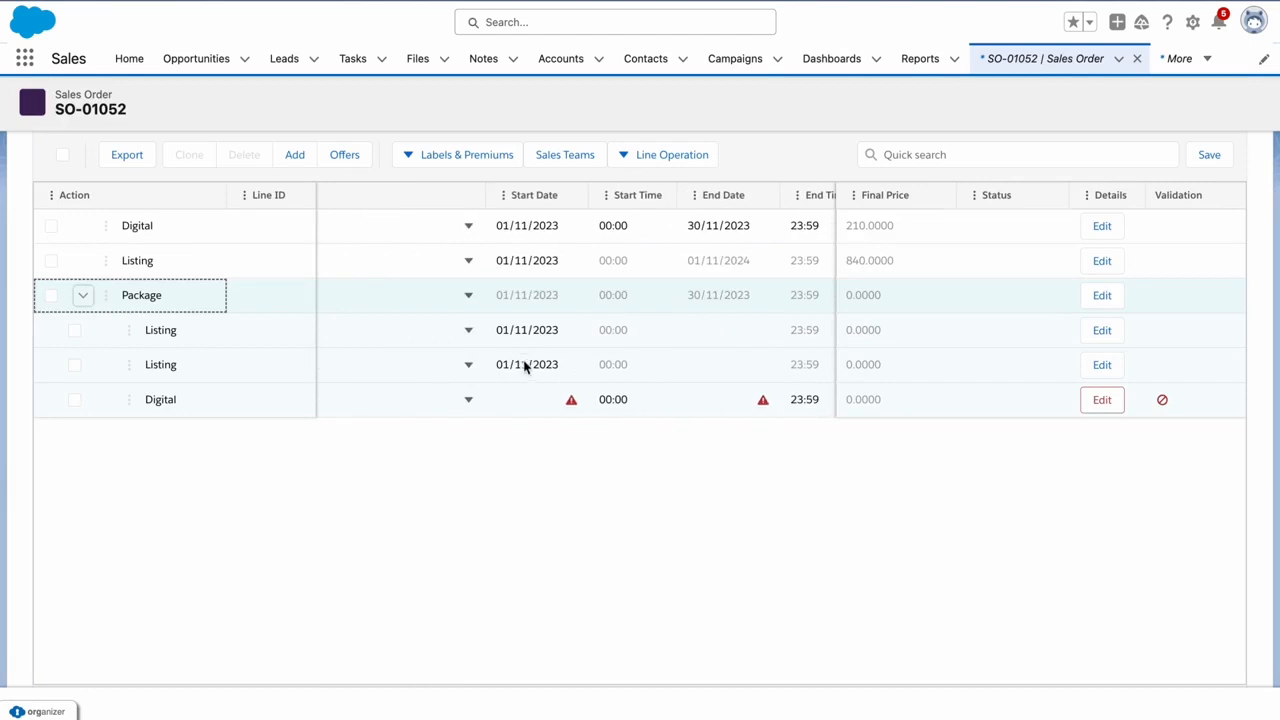
pyautogui.hscroll(1, 525, 366)
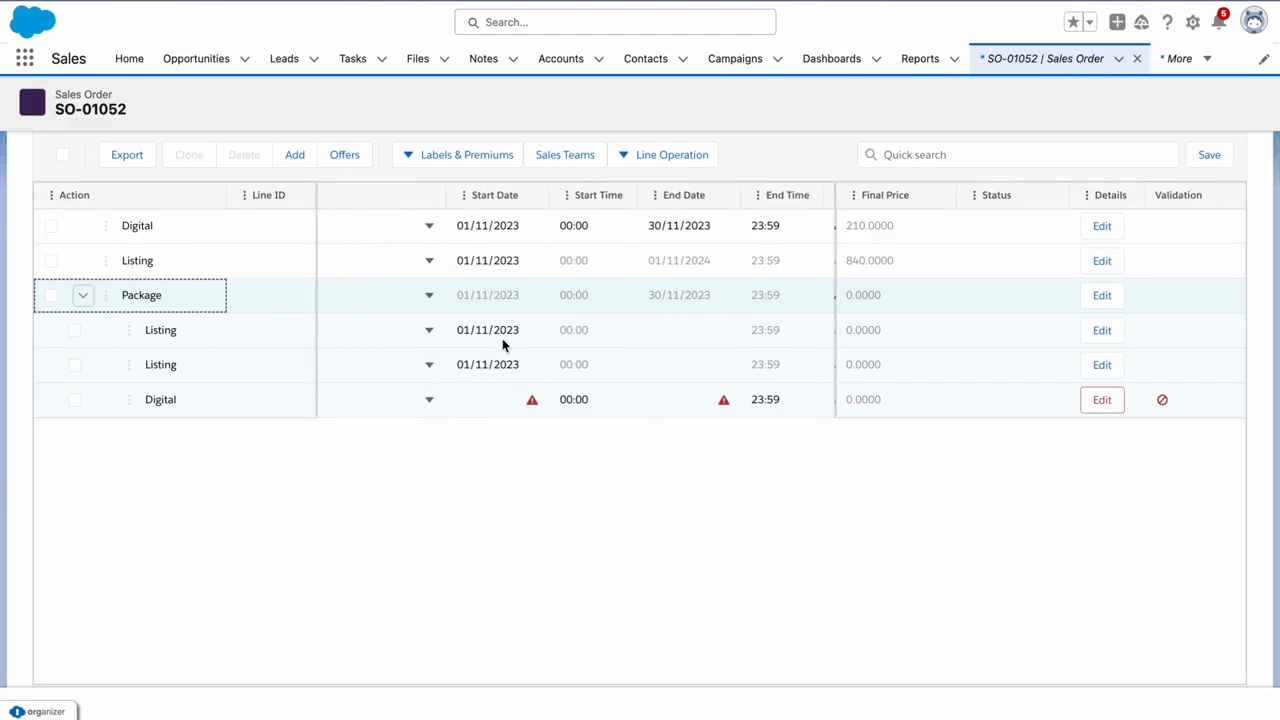
pyautogui.click(502, 338)
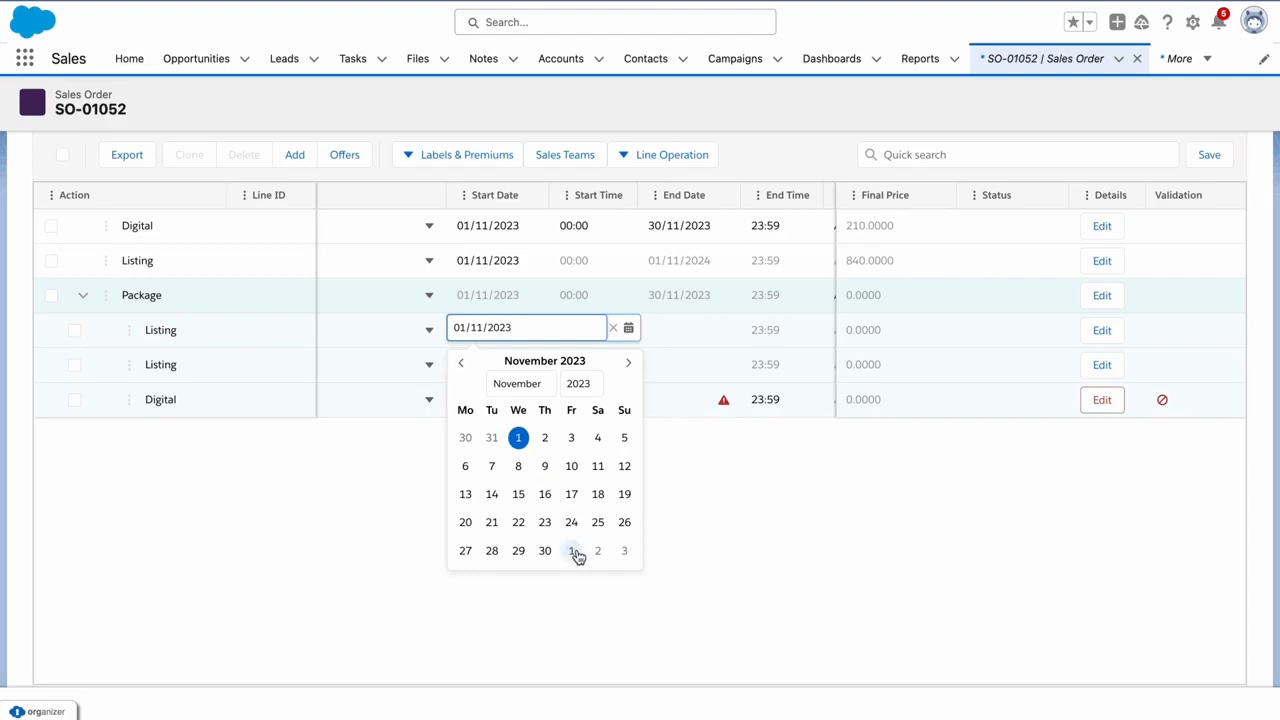
pyautogui.click(575, 552)
pyautogui.click(503, 366)
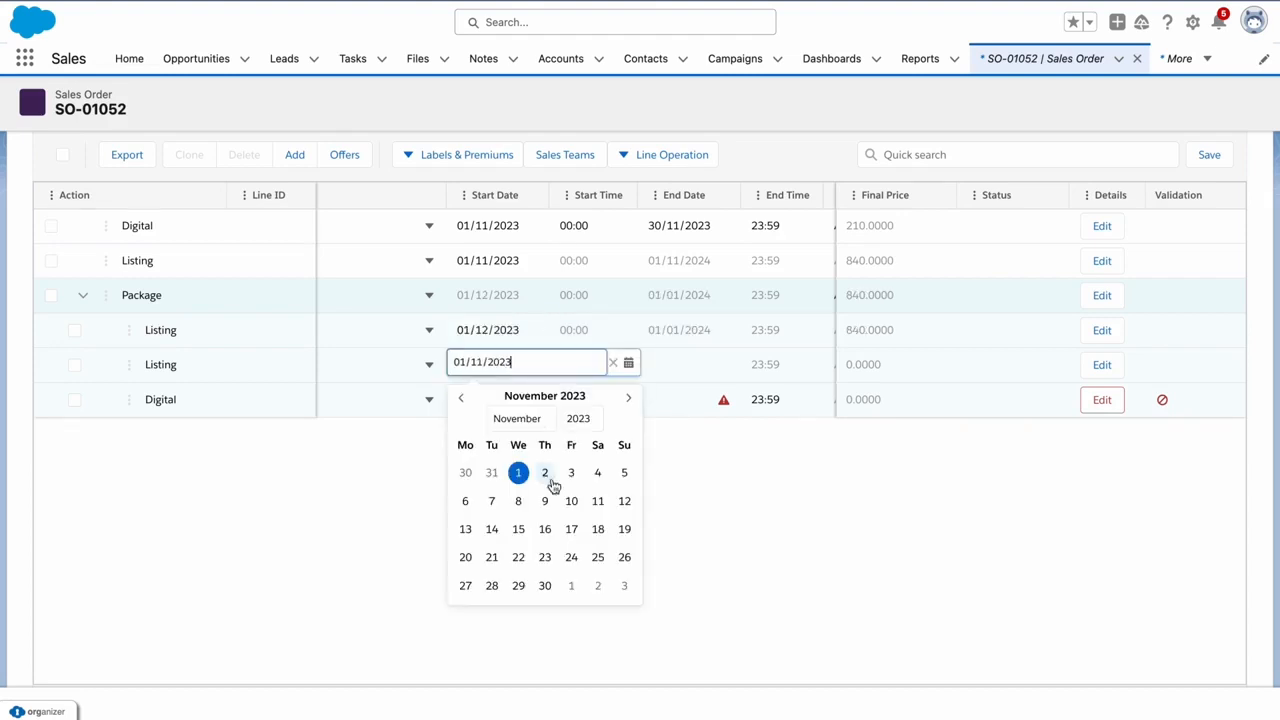
pyautogui.click(571, 586)
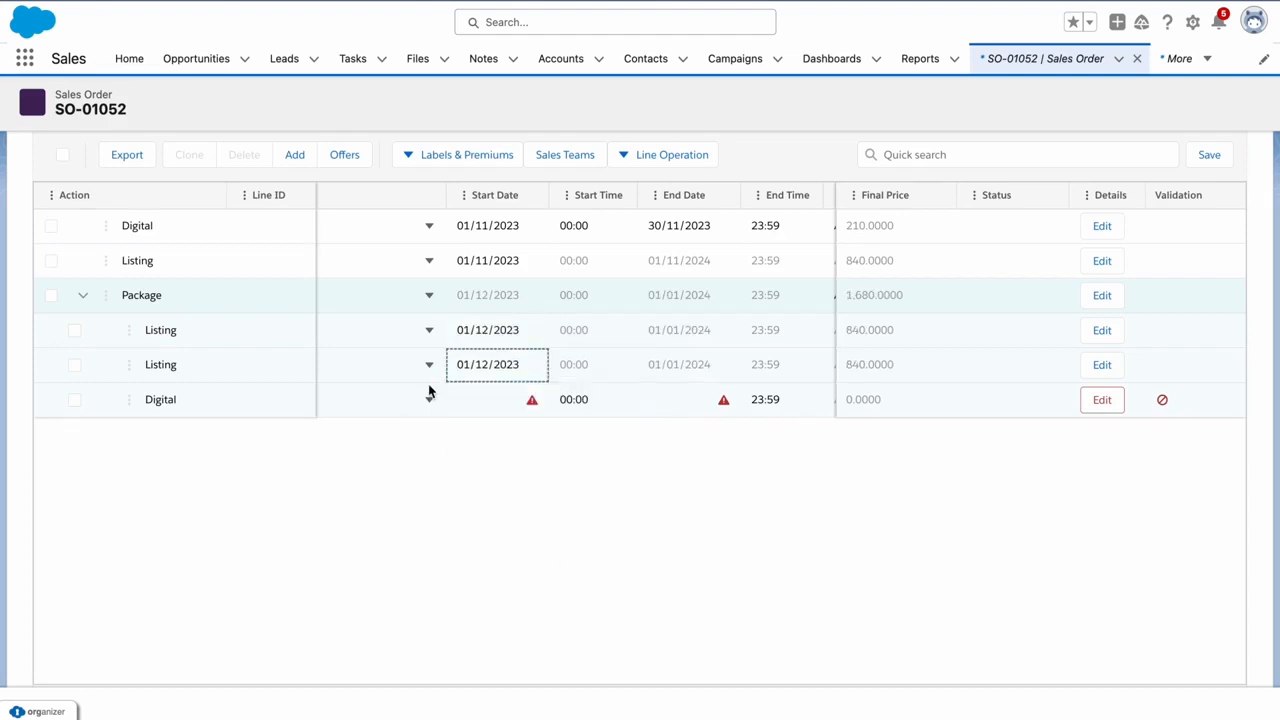
pyautogui.hscroll(-1, 432, 392)
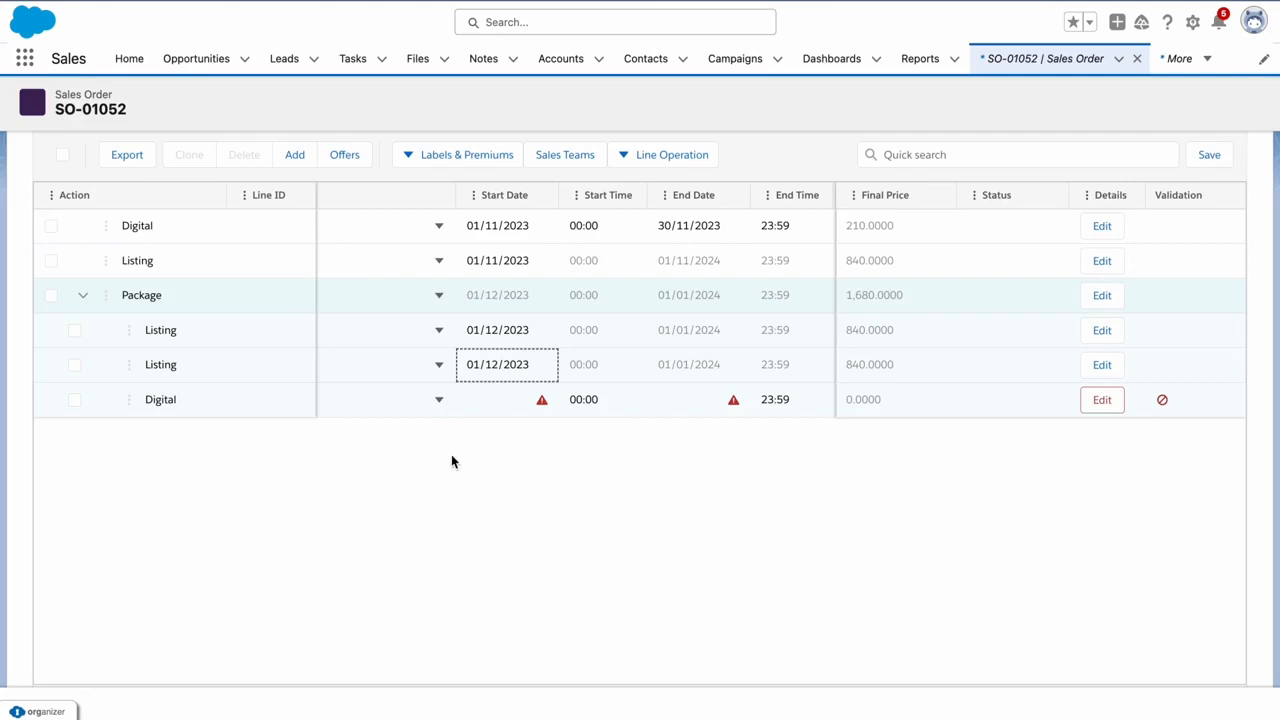
# Run the Package's Digital line from 1 November 2023 to 30 November 2023
pyautogui.click(521, 401)
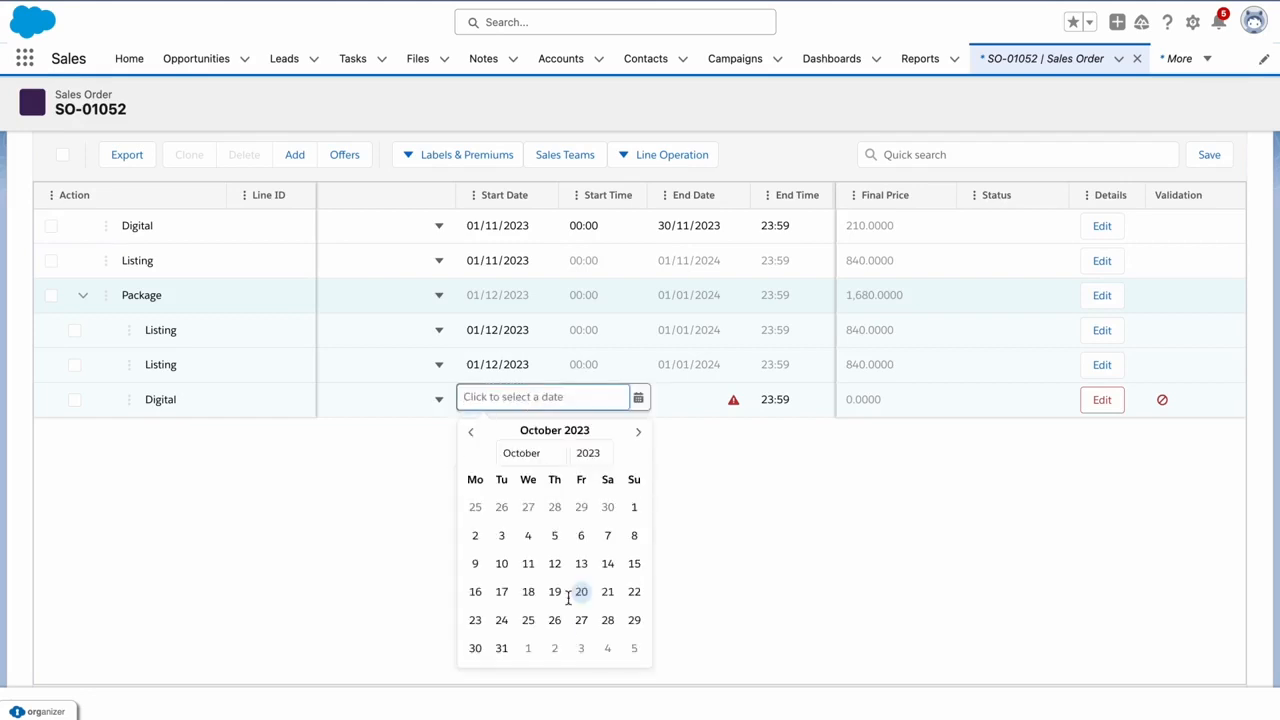
pyautogui.click(531, 652)
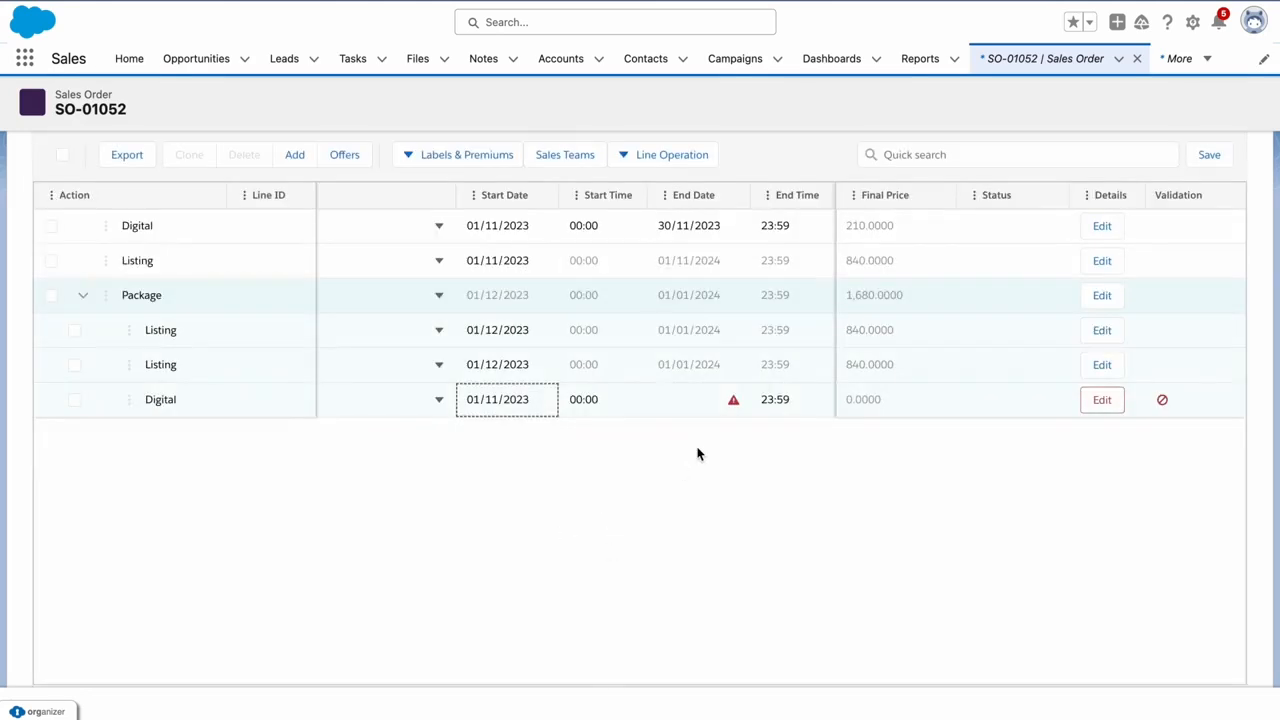
pyautogui.click(683, 397)
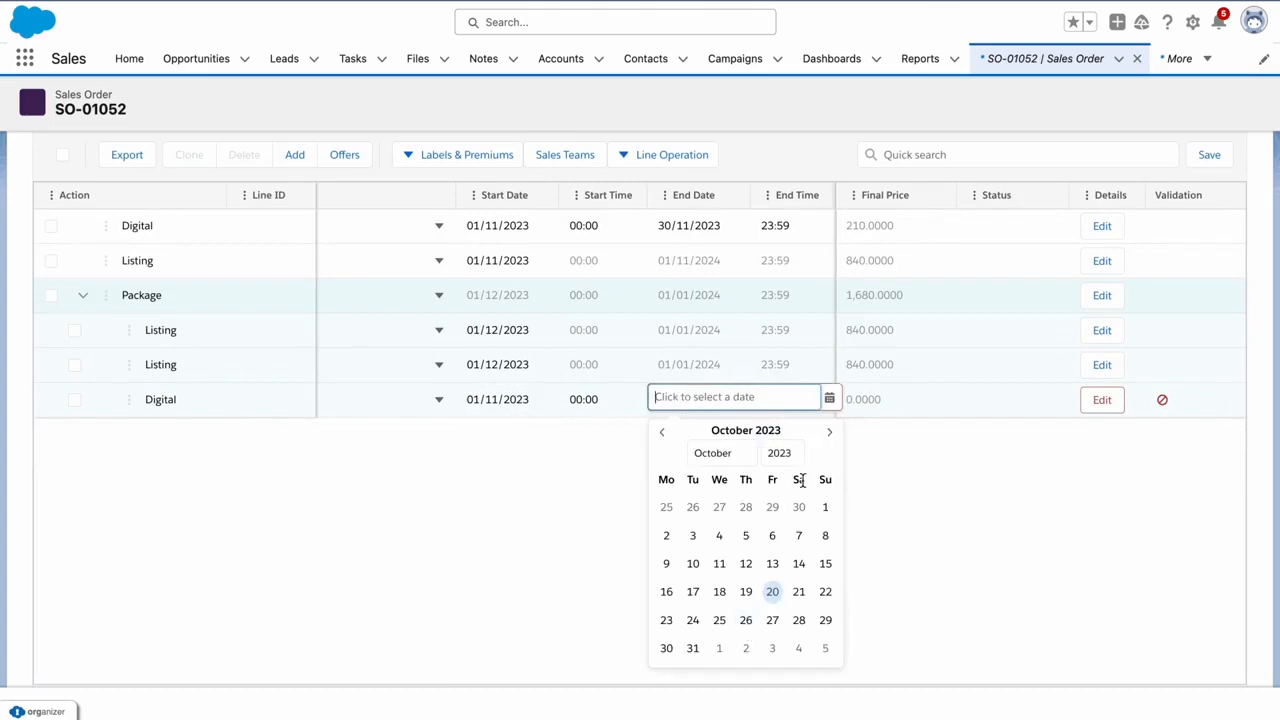
pyautogui.click(828, 434)
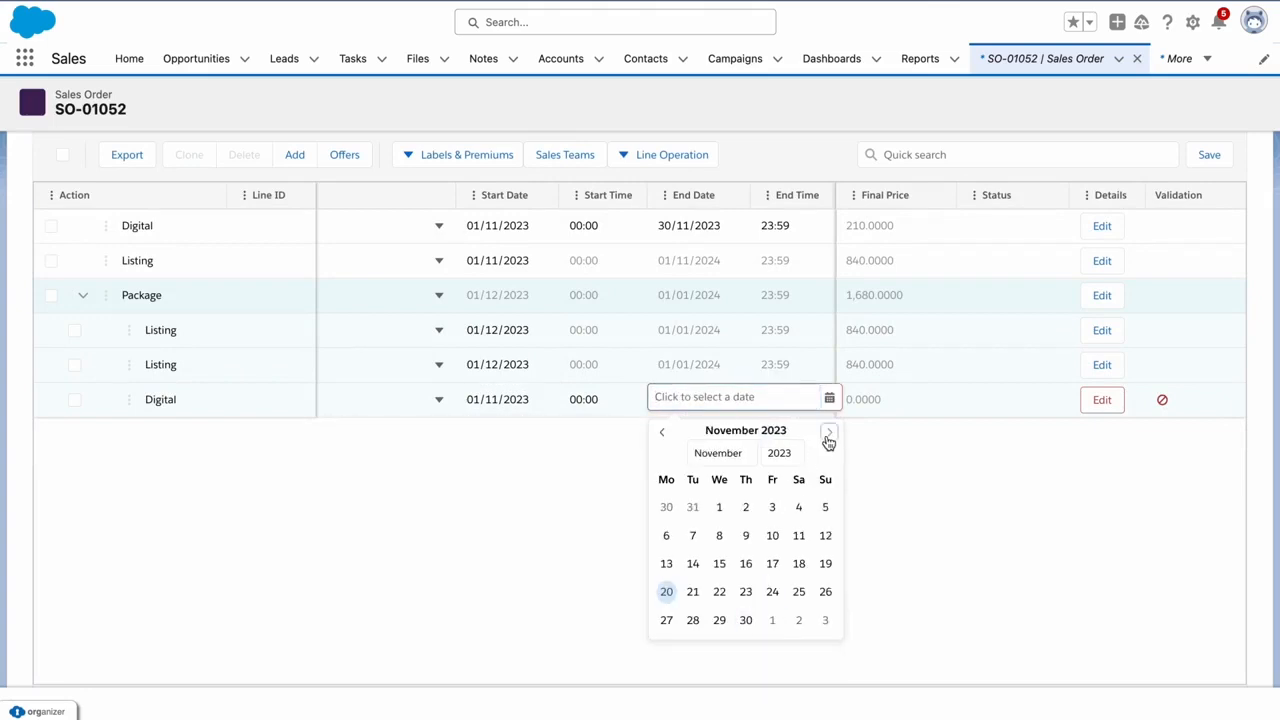
pyautogui.click(750, 620)
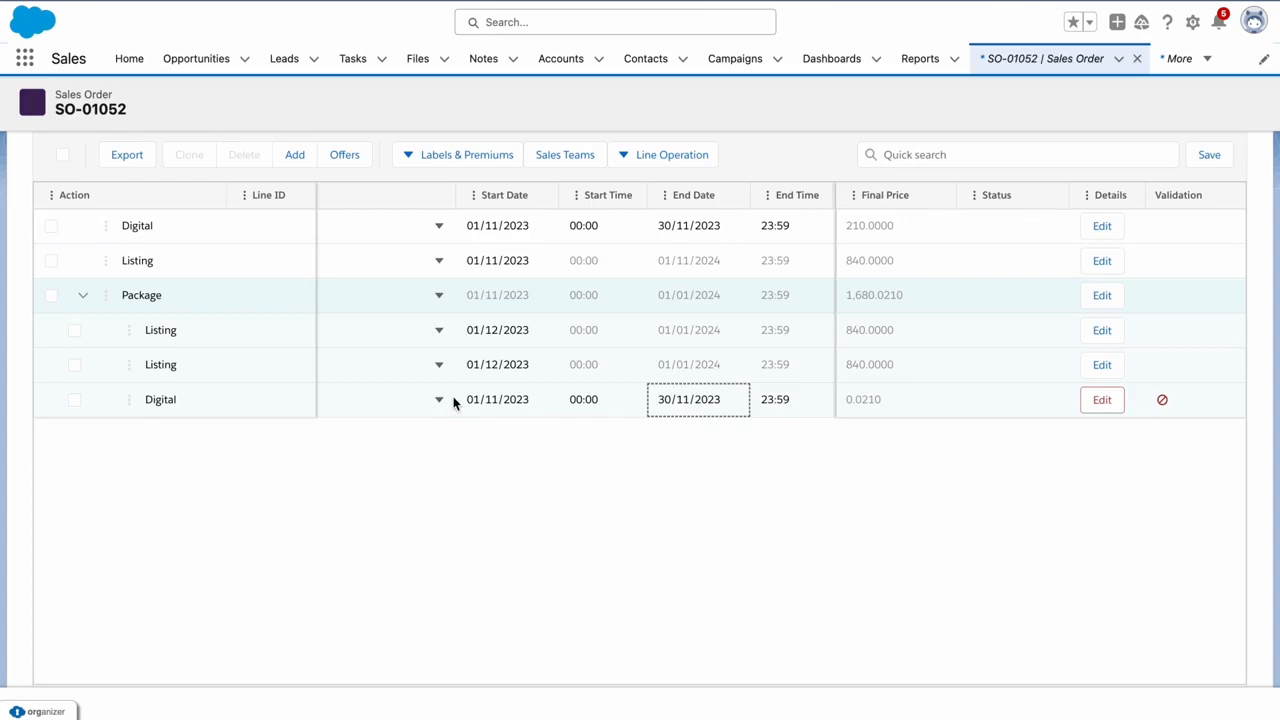
pyautogui.hscroll(2, 417, 394)
pyautogui.click(1101, 400)
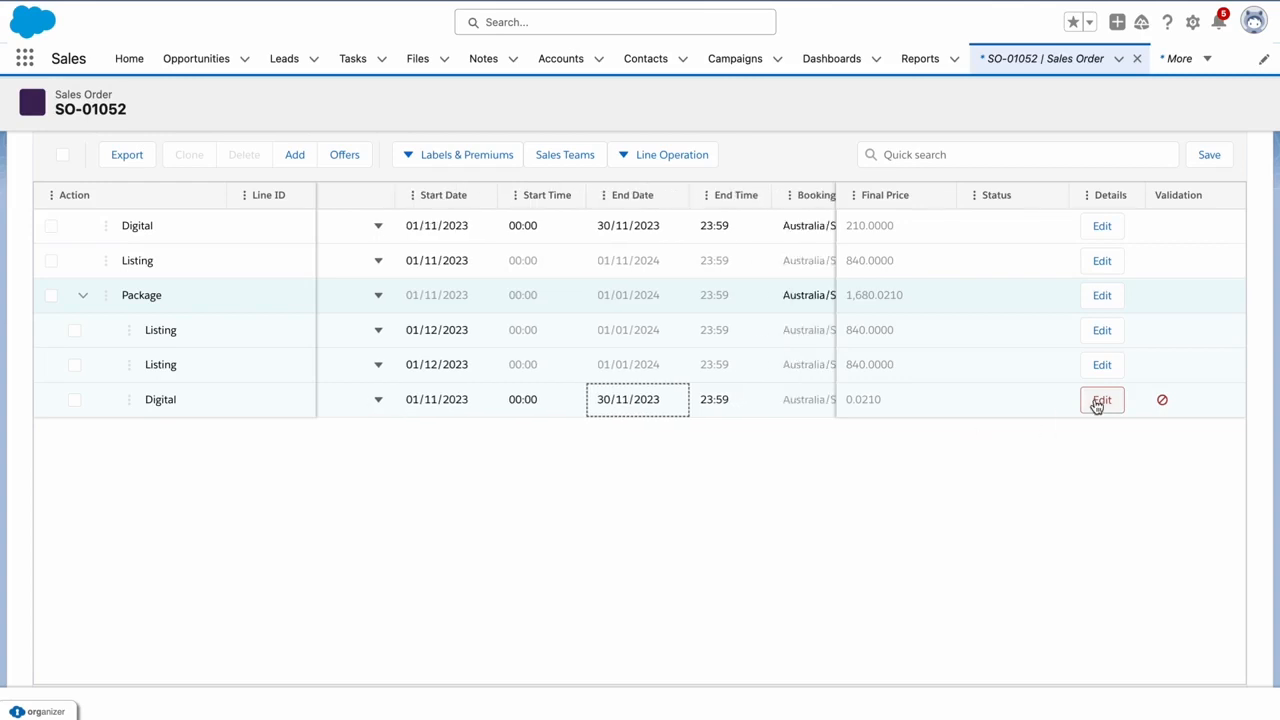
# Set the Package Digital item's priority to 5 in Additional Details
pyautogui.click(544, 401)
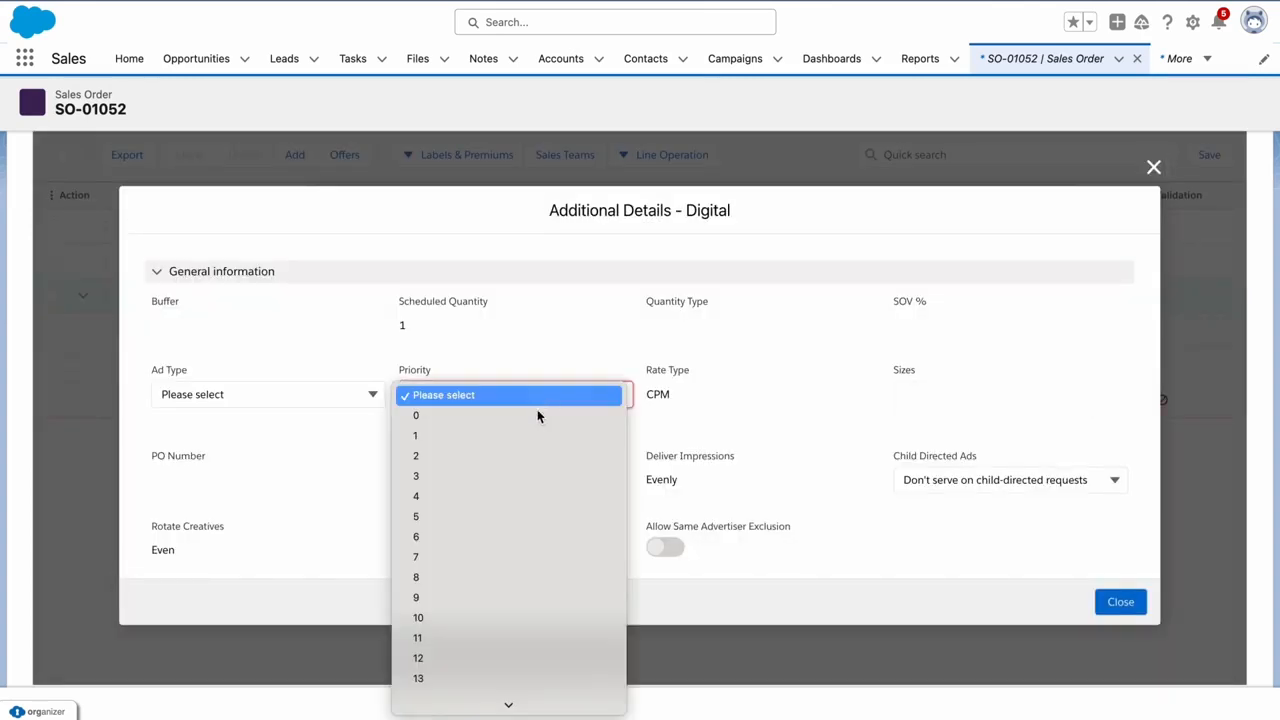
pyautogui.click(470, 516)
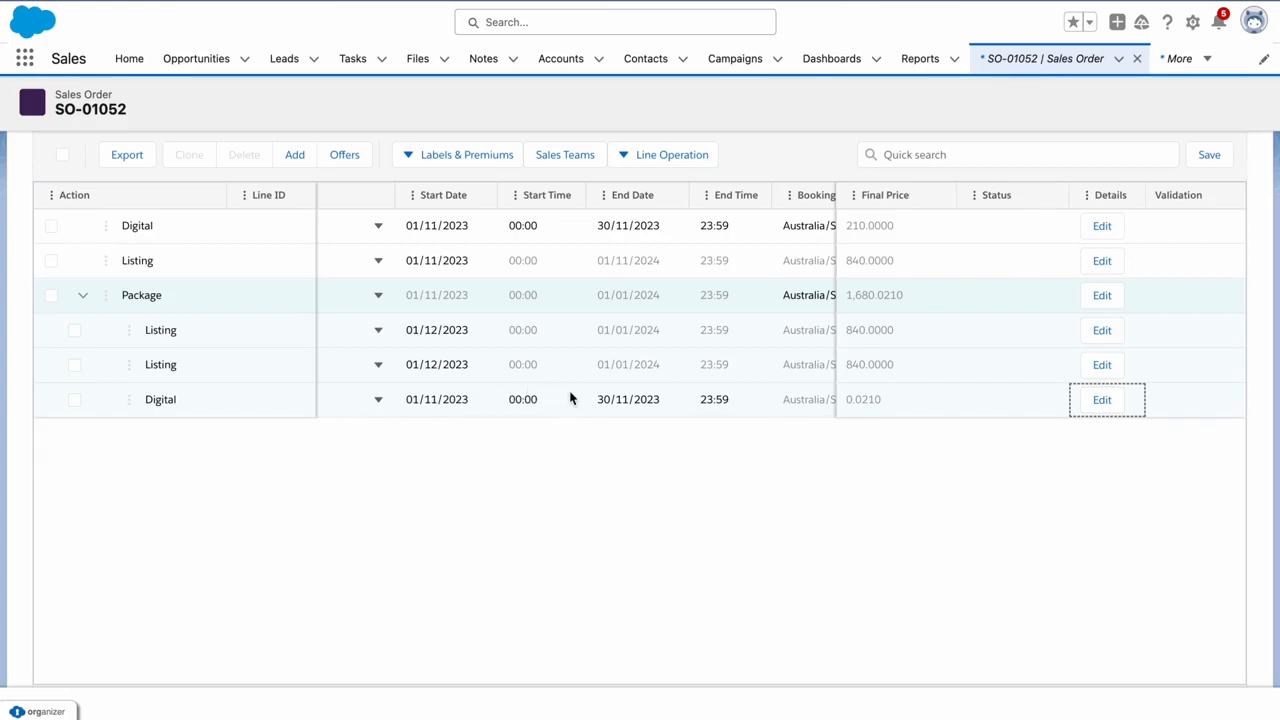
pyautogui.click(848, 400)
# Change the Package Digital item's quantity to 5000, making its final price 105.0000
pyautogui.hscroll(5, 448, 391)
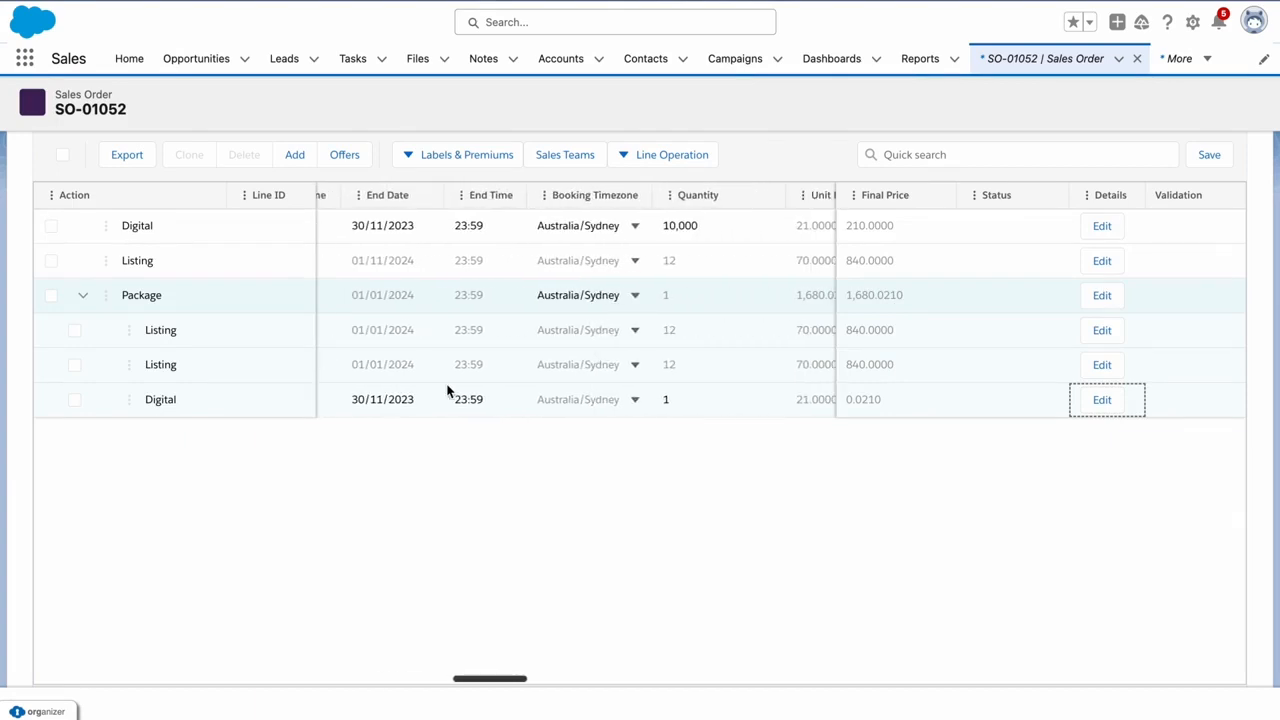
pyautogui.click(669, 399)
pyautogui.write('5000')
pyautogui.click(648, 477)
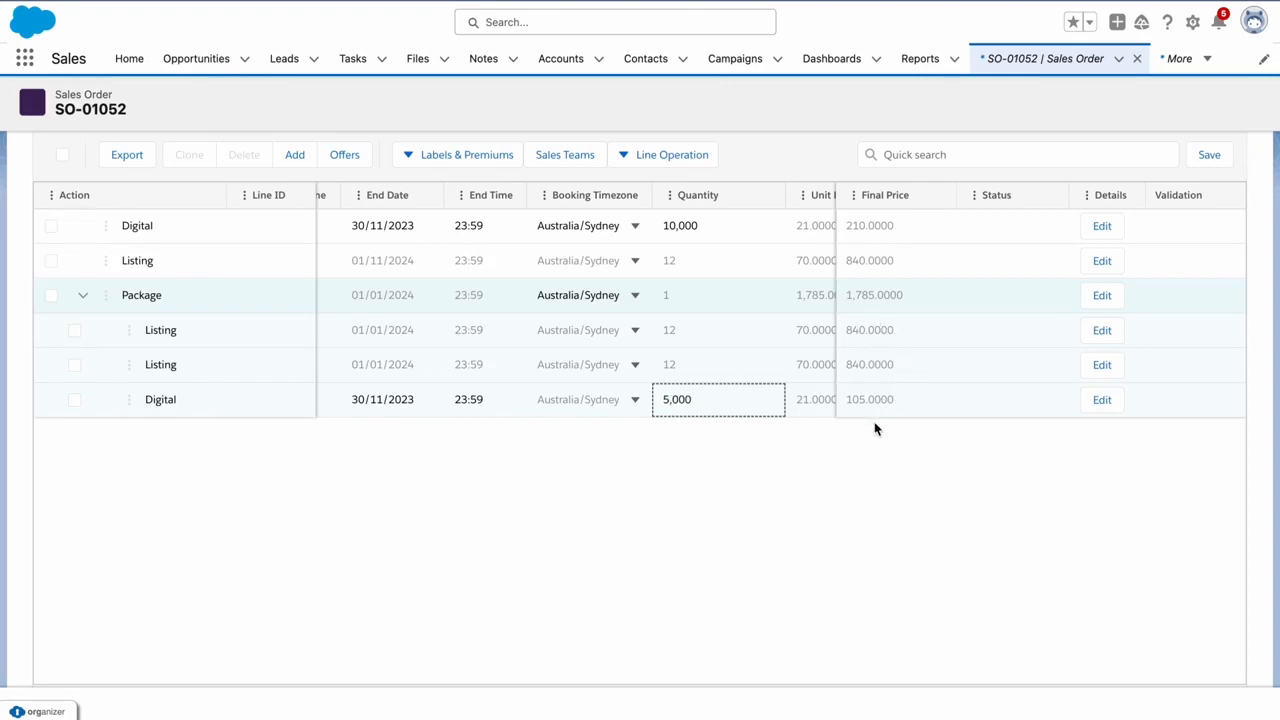
pyautogui.moveTo(878, 403)
pyautogui.moveTo(891, 303)
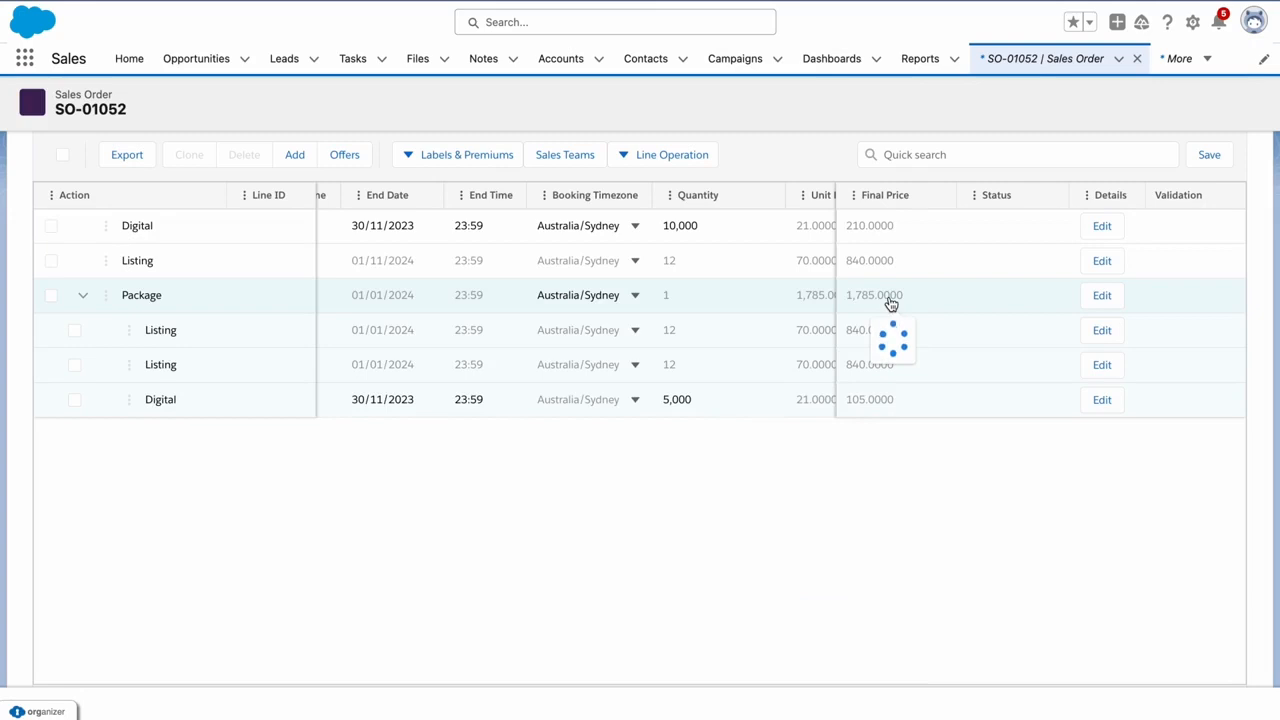
pyautogui.scroll(2, 591, 480)
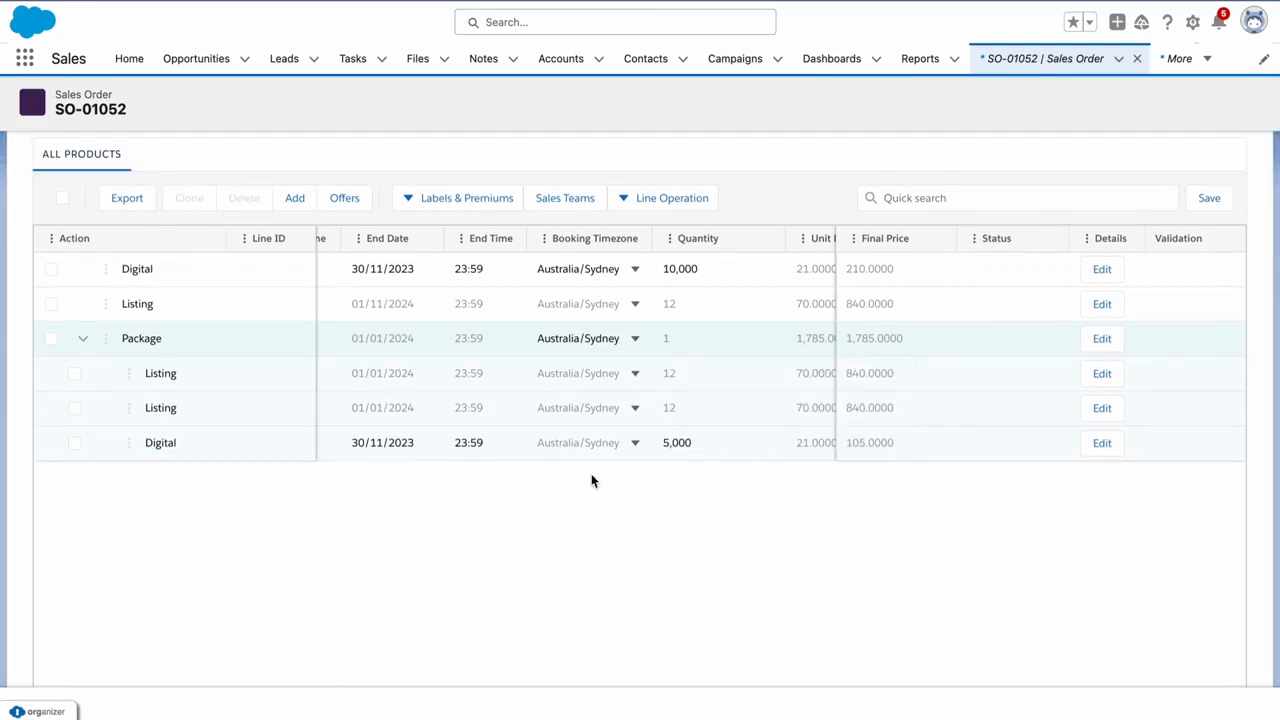
# Clone the standalone Digital line into 40 copies
pyautogui.scroll(1, 591, 480)
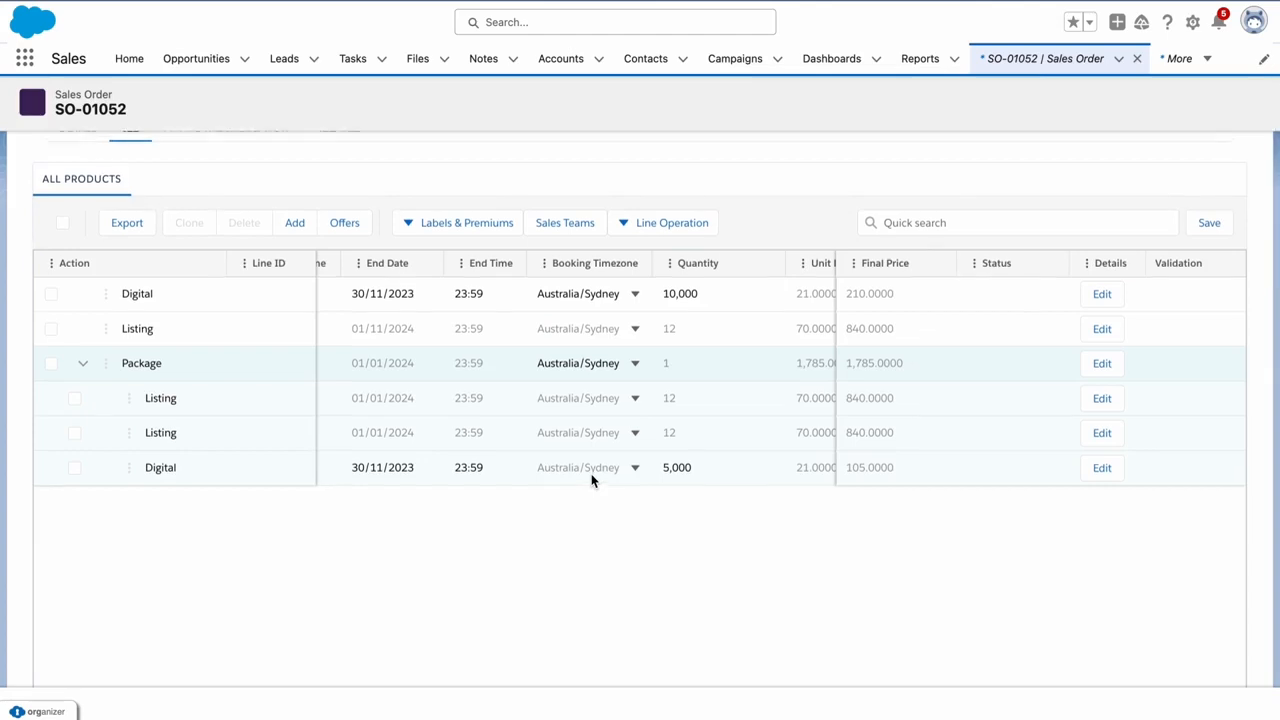
pyautogui.scroll(3, 591, 480)
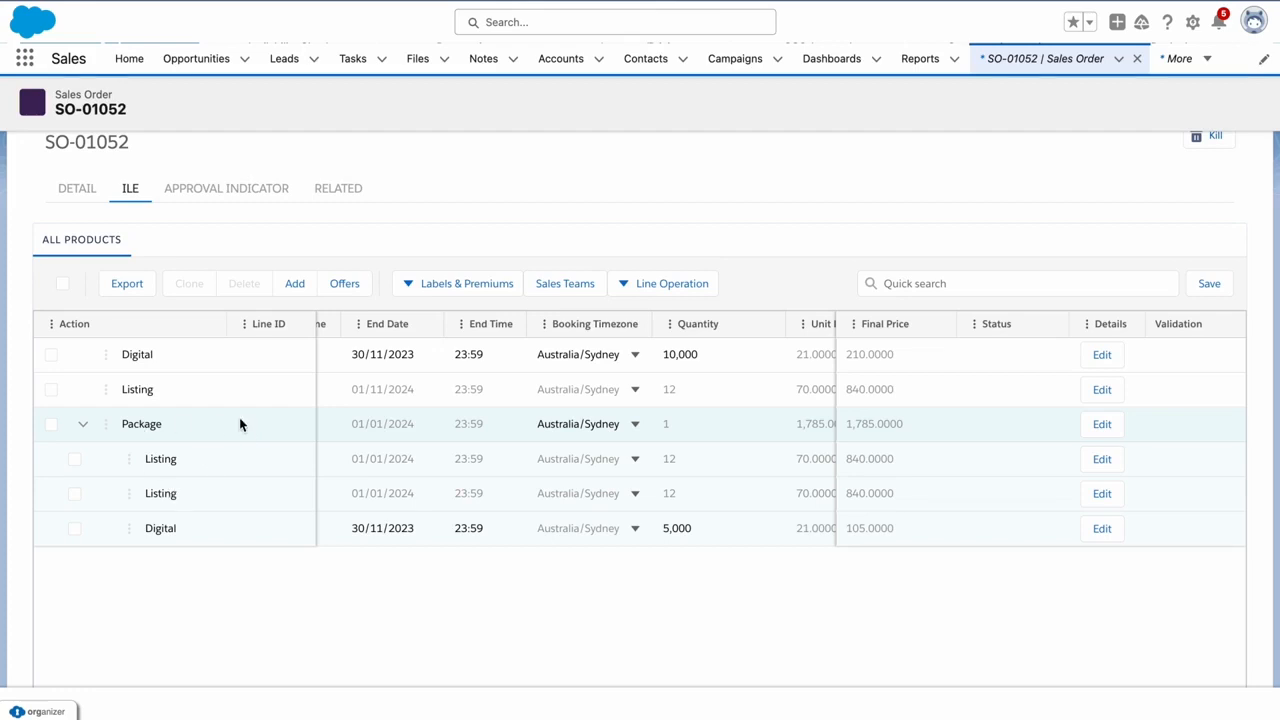
pyautogui.scroll(-1, 239, 424)
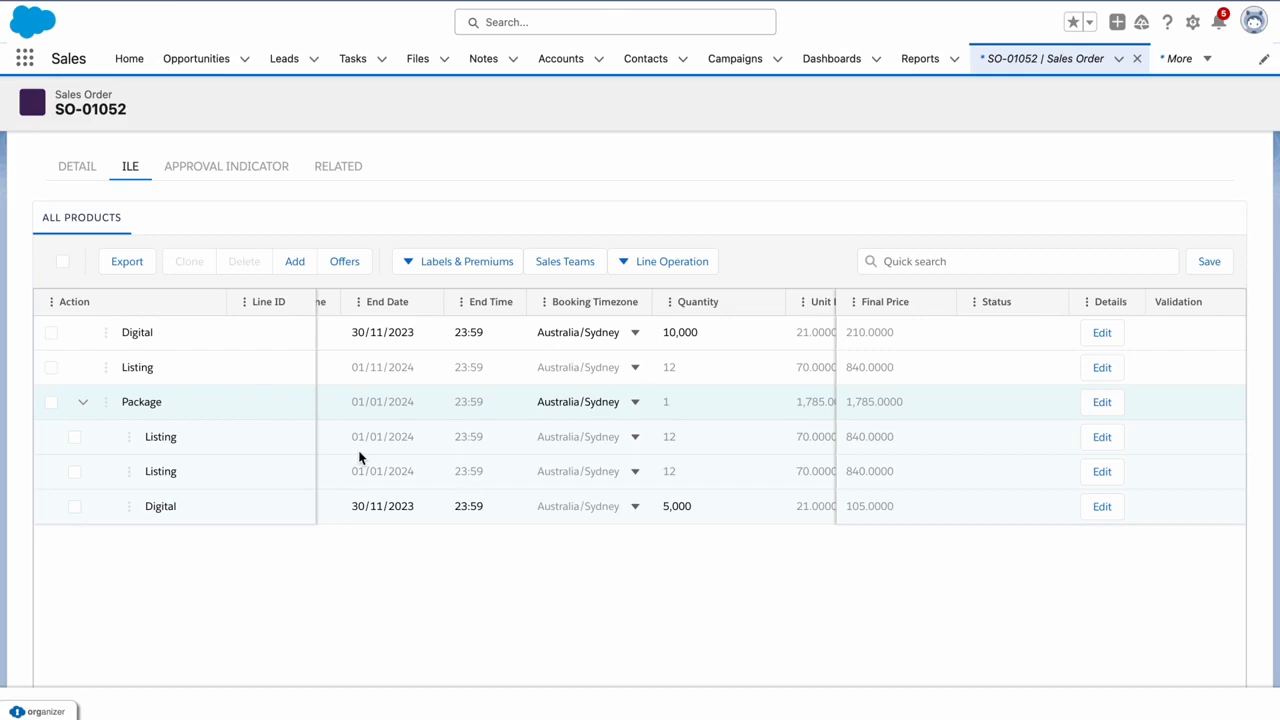
pyautogui.click(51, 334)
pyautogui.click(189, 261)
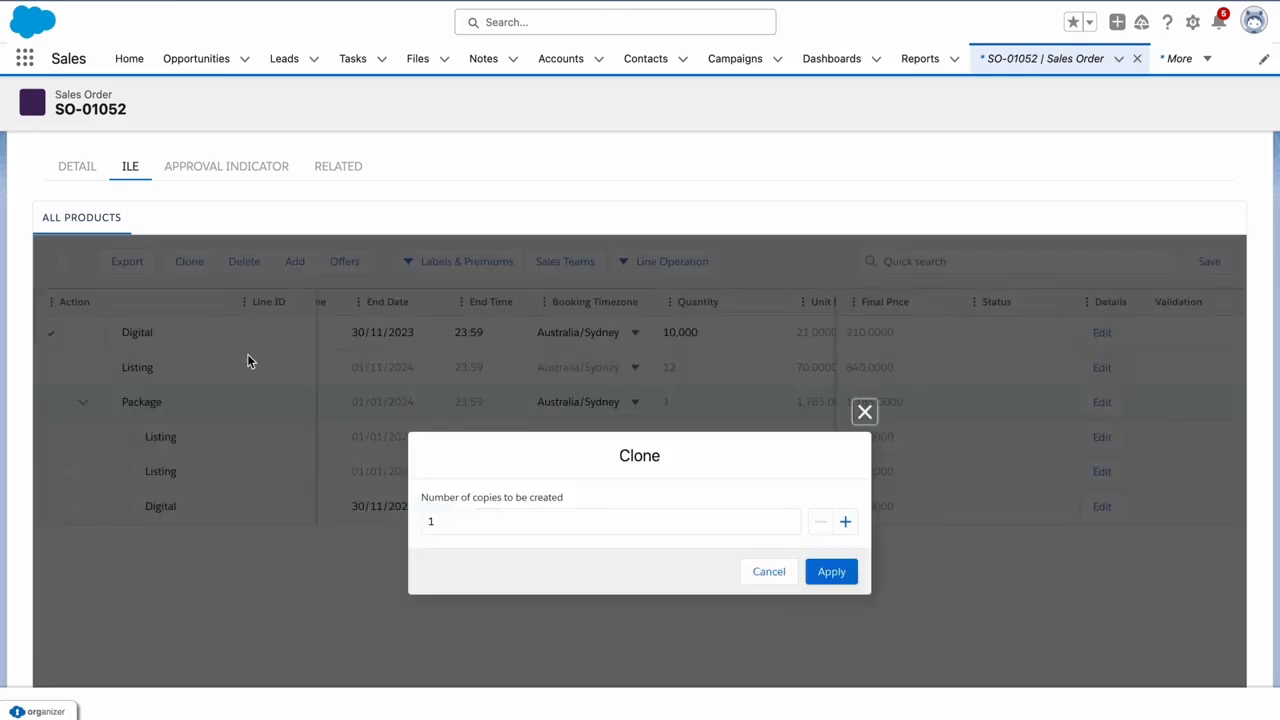
pyautogui.click(509, 513)
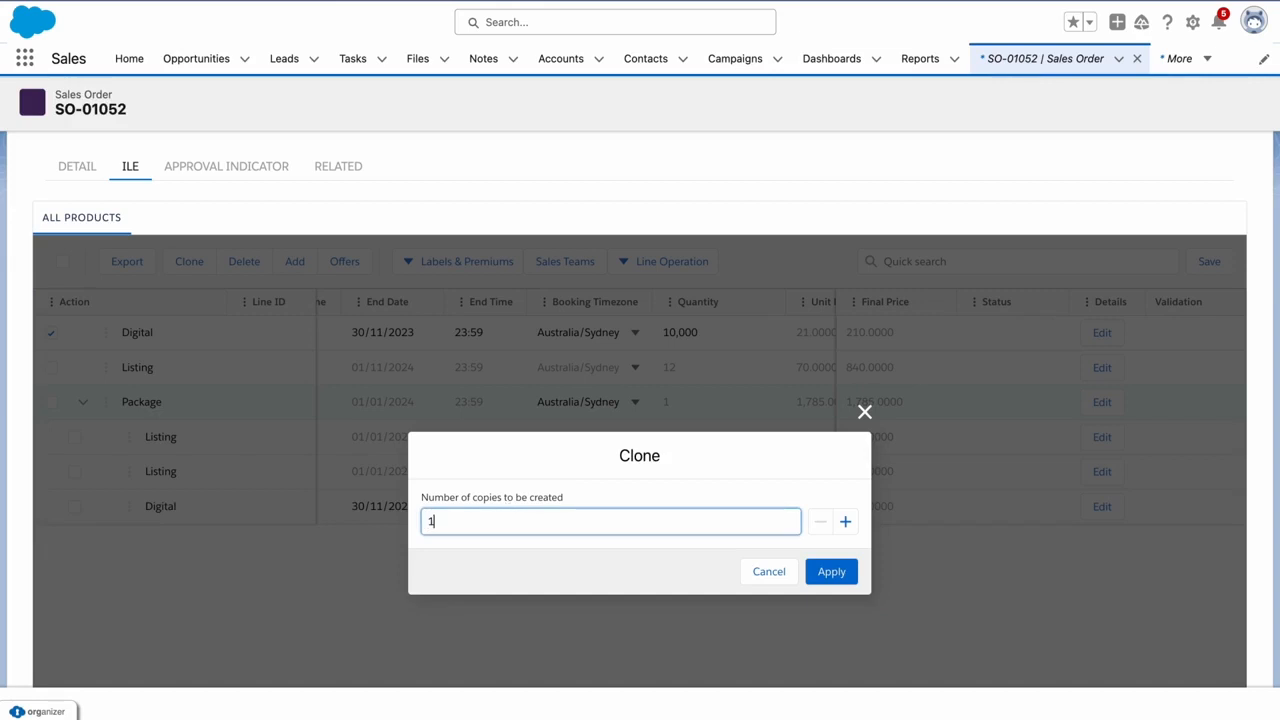
pyautogui.press('BackSpace')
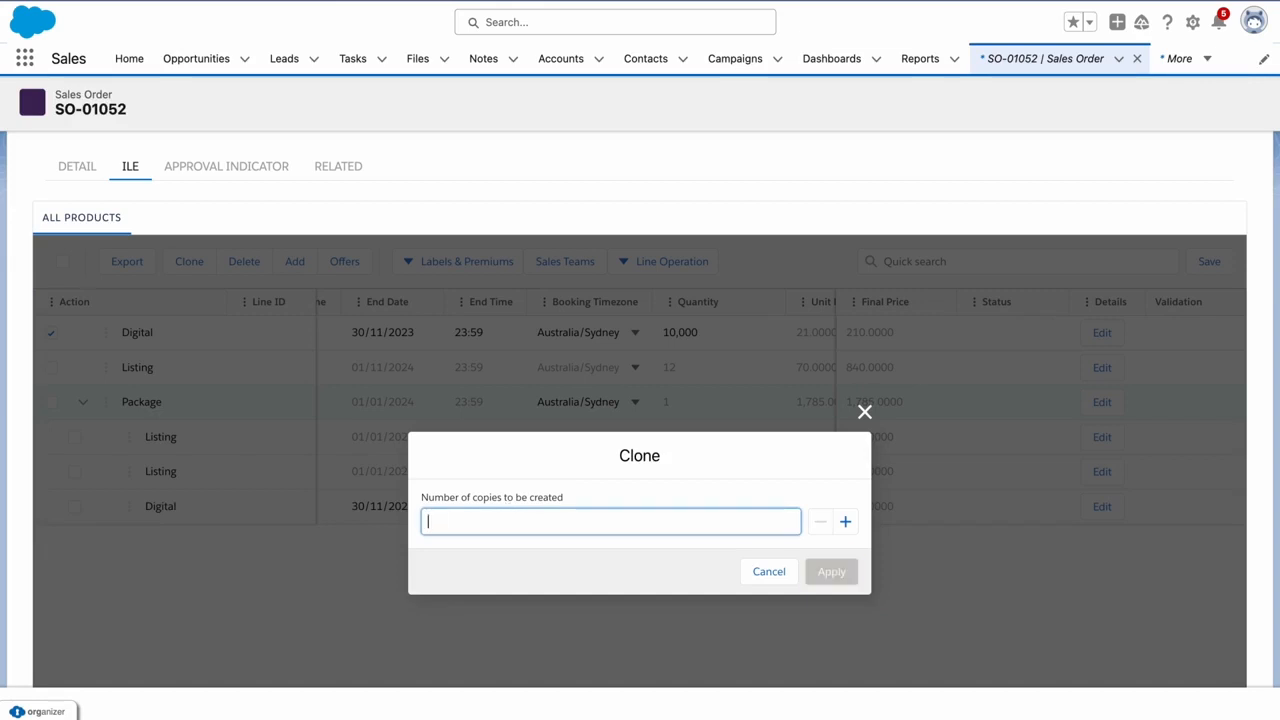
pyautogui.write('40')
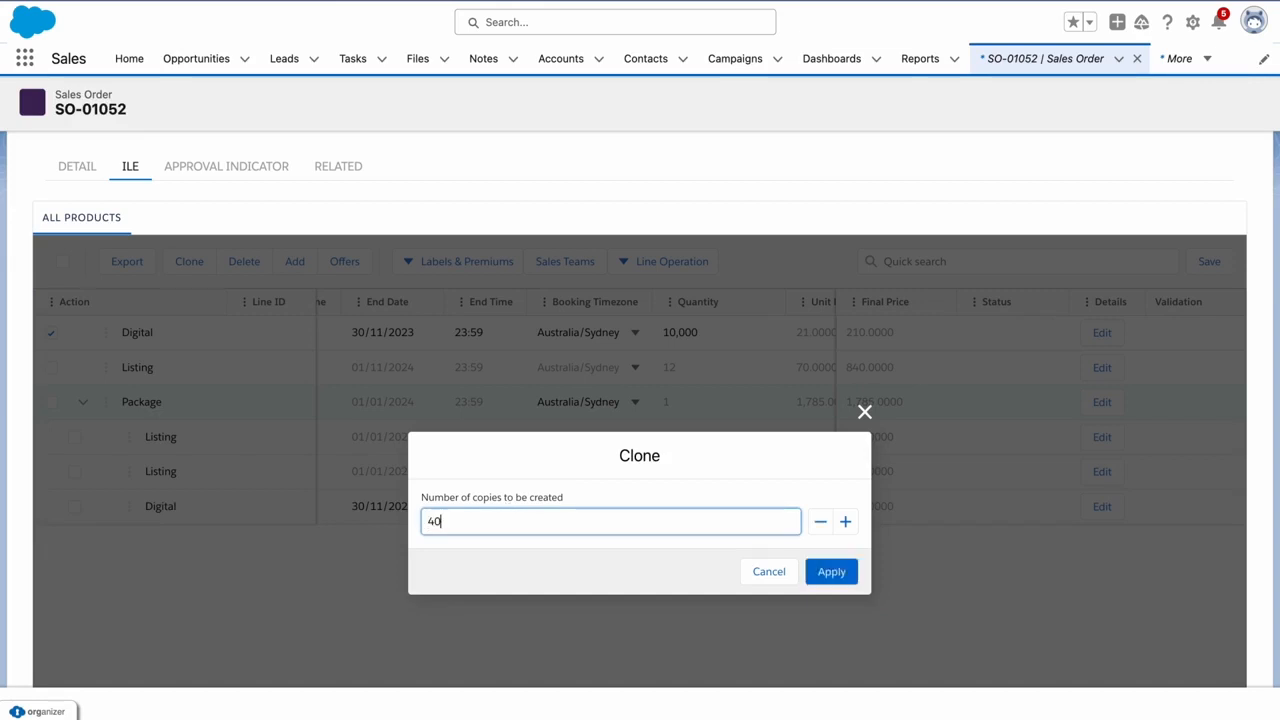
pyautogui.click(833, 571)
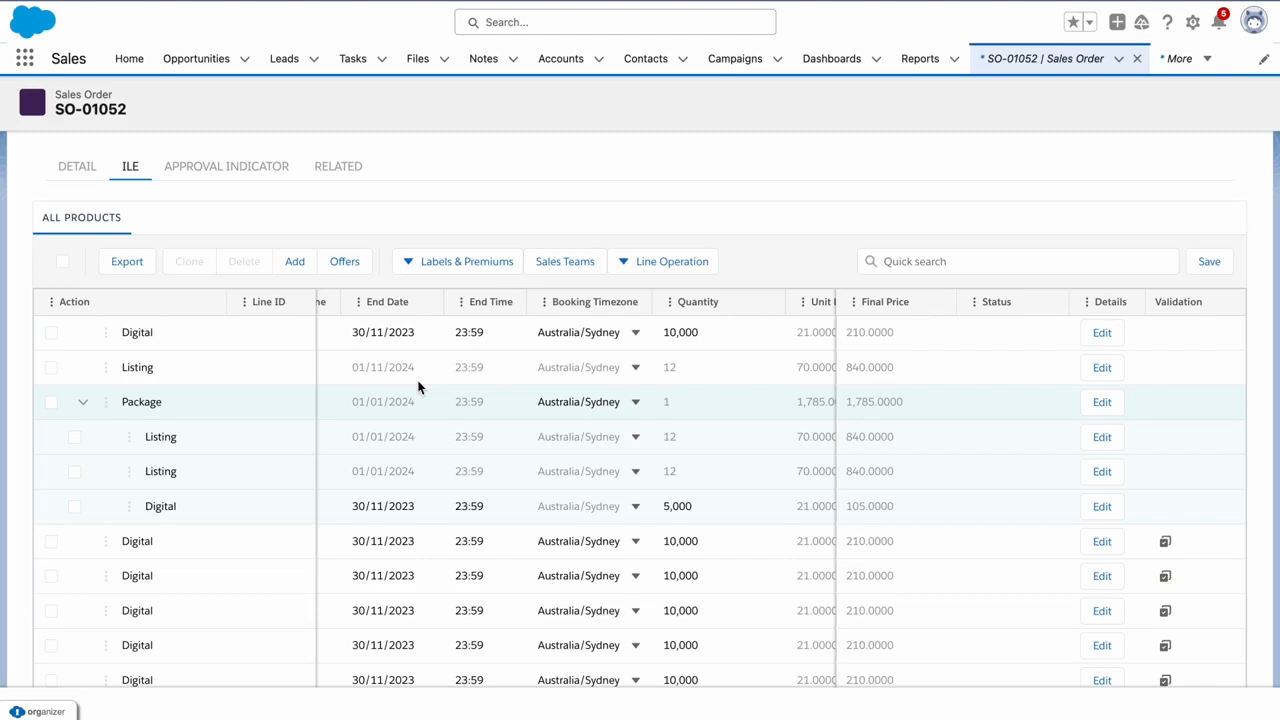
# Set the quantity of the marked cloned Digital lines to 45000, applied to all selected
pyautogui.scroll(-5, 271, 400)
pyautogui.scroll(-5, 271, 400)
pyautogui.scroll(5, 271, 393)
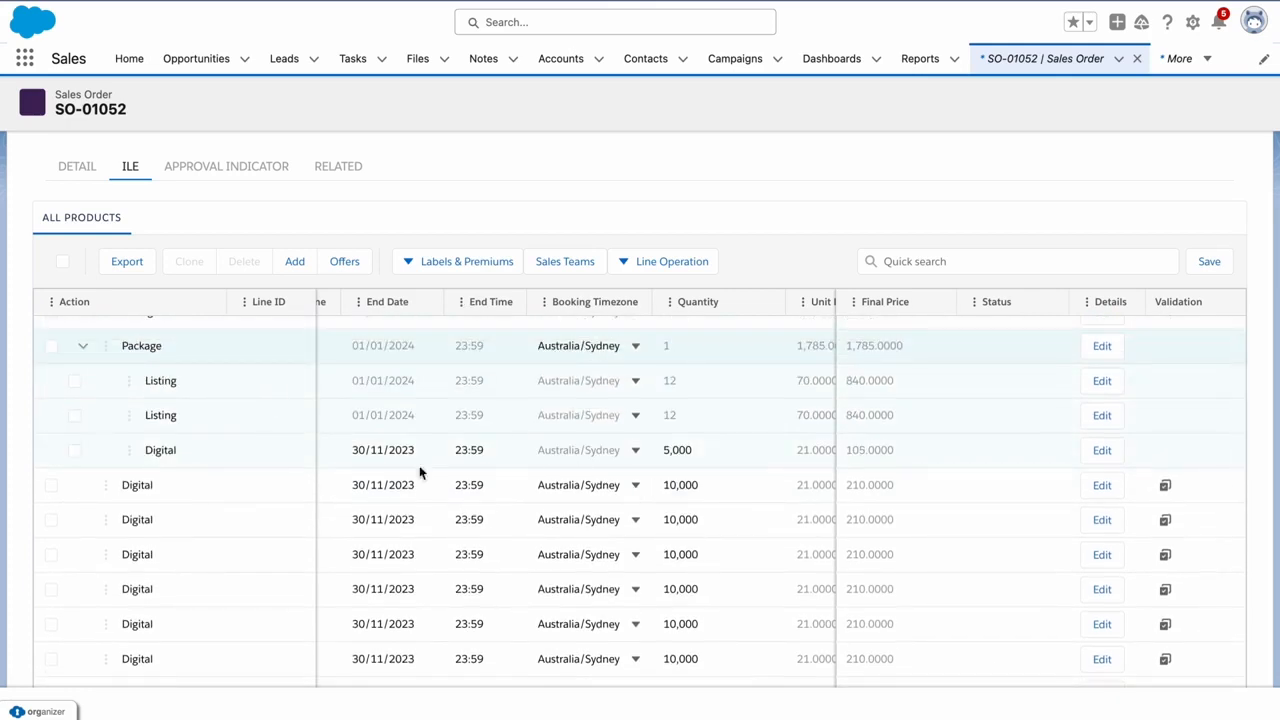
pyautogui.click(51, 485)
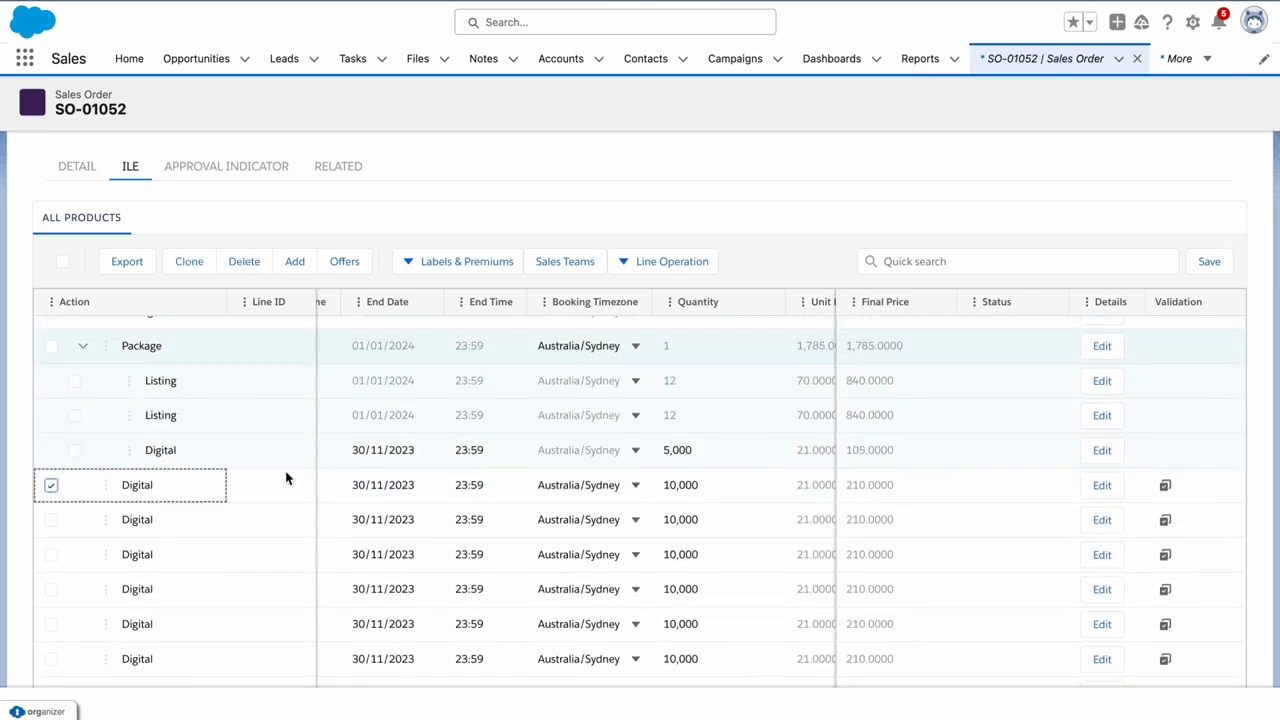
pyautogui.scroll(-3, 286, 477)
pyautogui.click(51, 500)
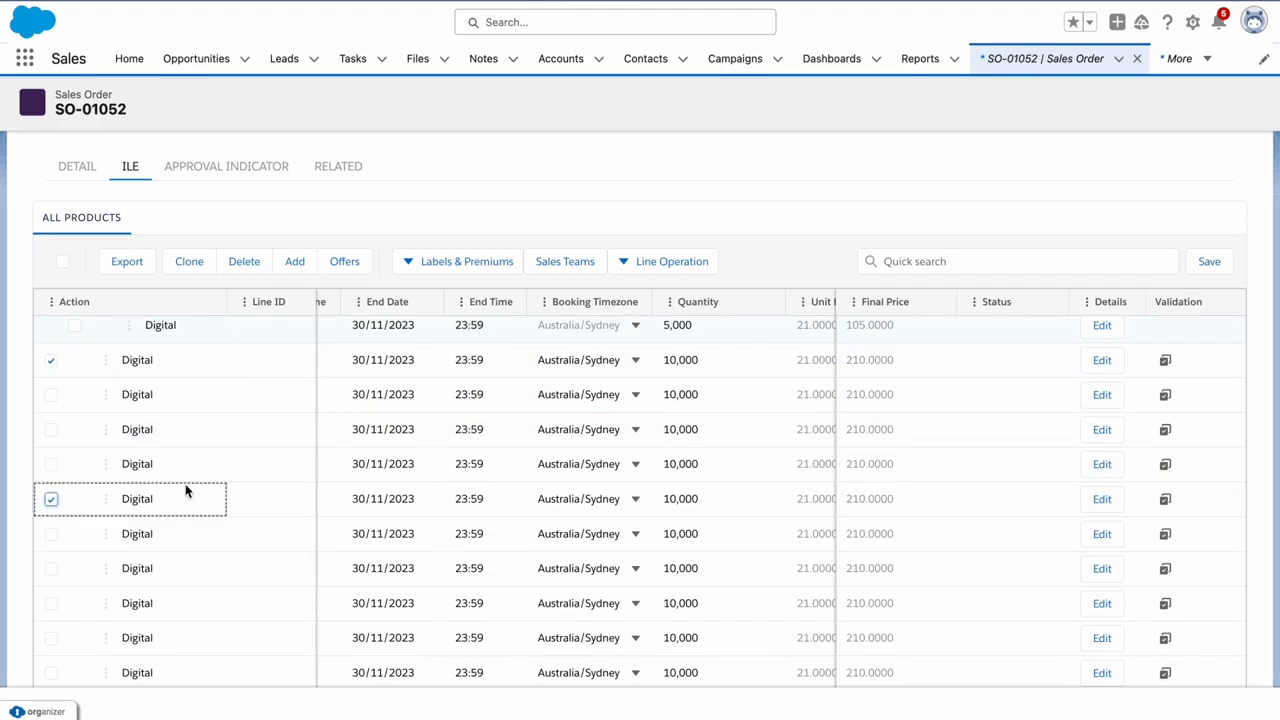
pyautogui.scroll(-3, 187, 490)
pyautogui.click(51, 515)
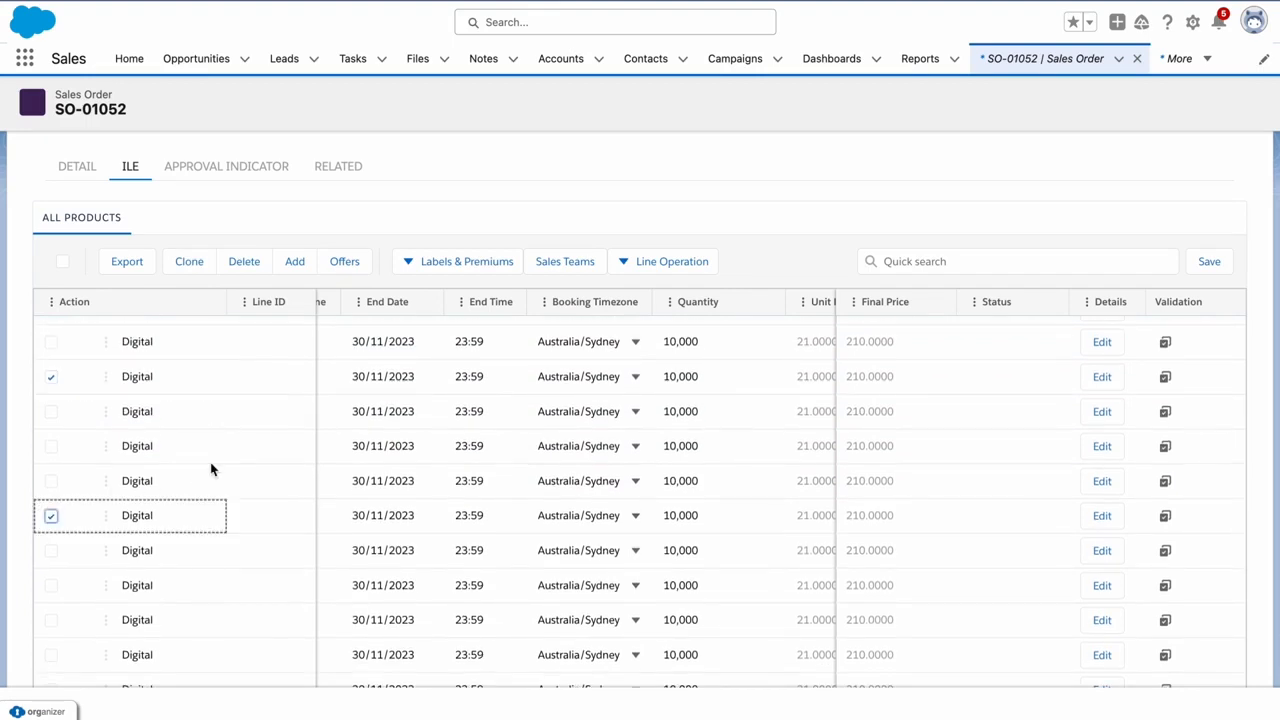
pyautogui.scroll(-3, 150, 490)
pyautogui.click(52, 533)
pyautogui.click(692, 531)
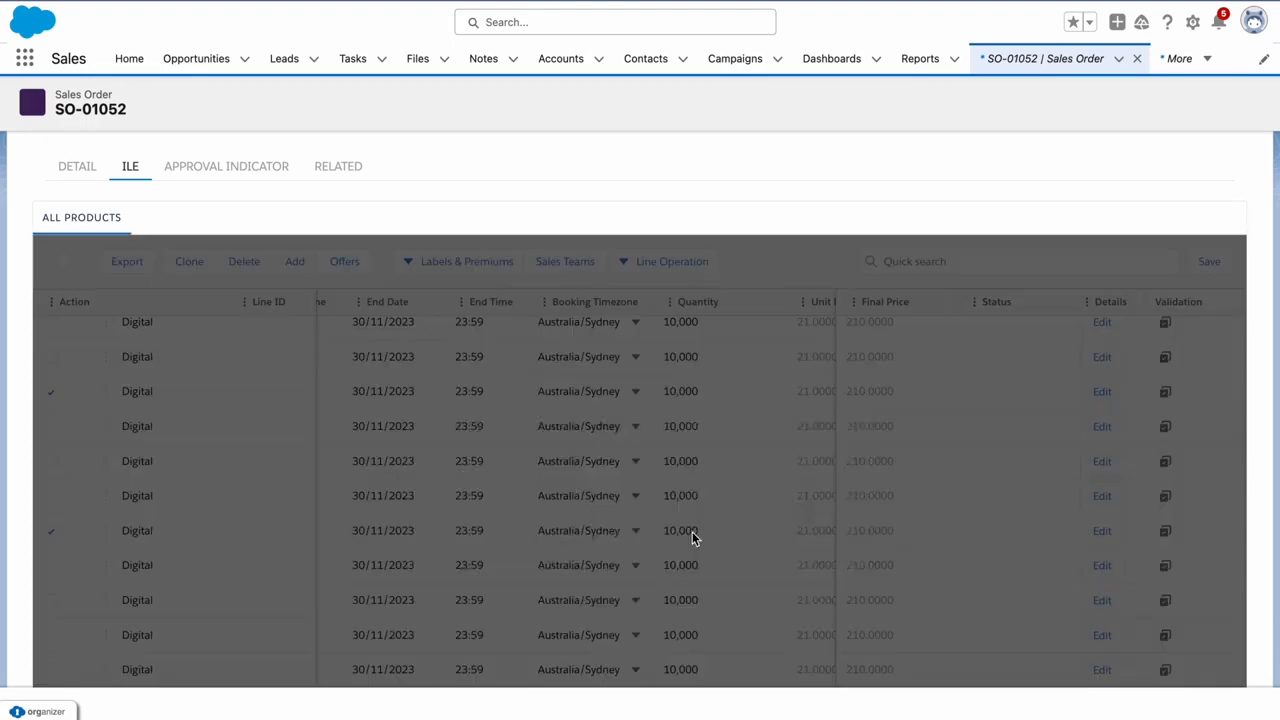
pyautogui.click(600, 522)
pyautogui.press('BackSpace')
pyautogui.press('BackSpace')
pyautogui.press('BackSpace')
pyautogui.press('BackSpace')
pyautogui.press('BackSpace')
pyautogui.press('BackSpace')
pyautogui.write('45000')
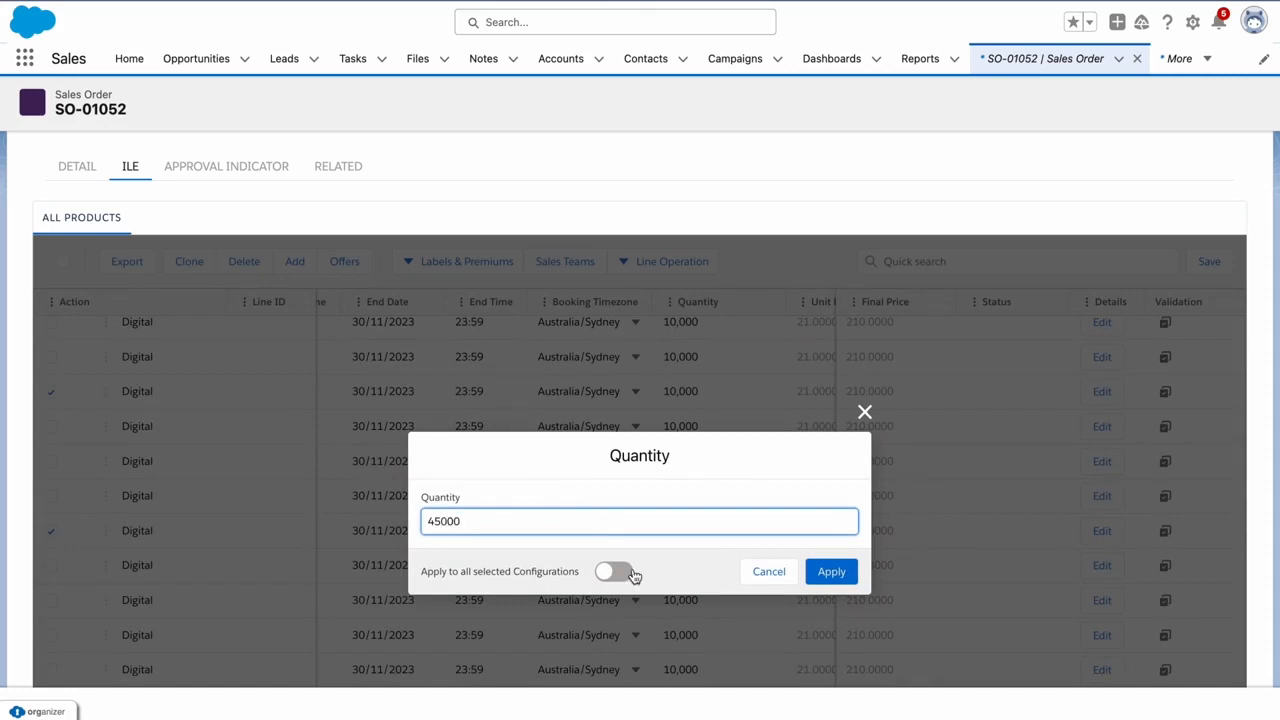
pyautogui.click(605, 572)
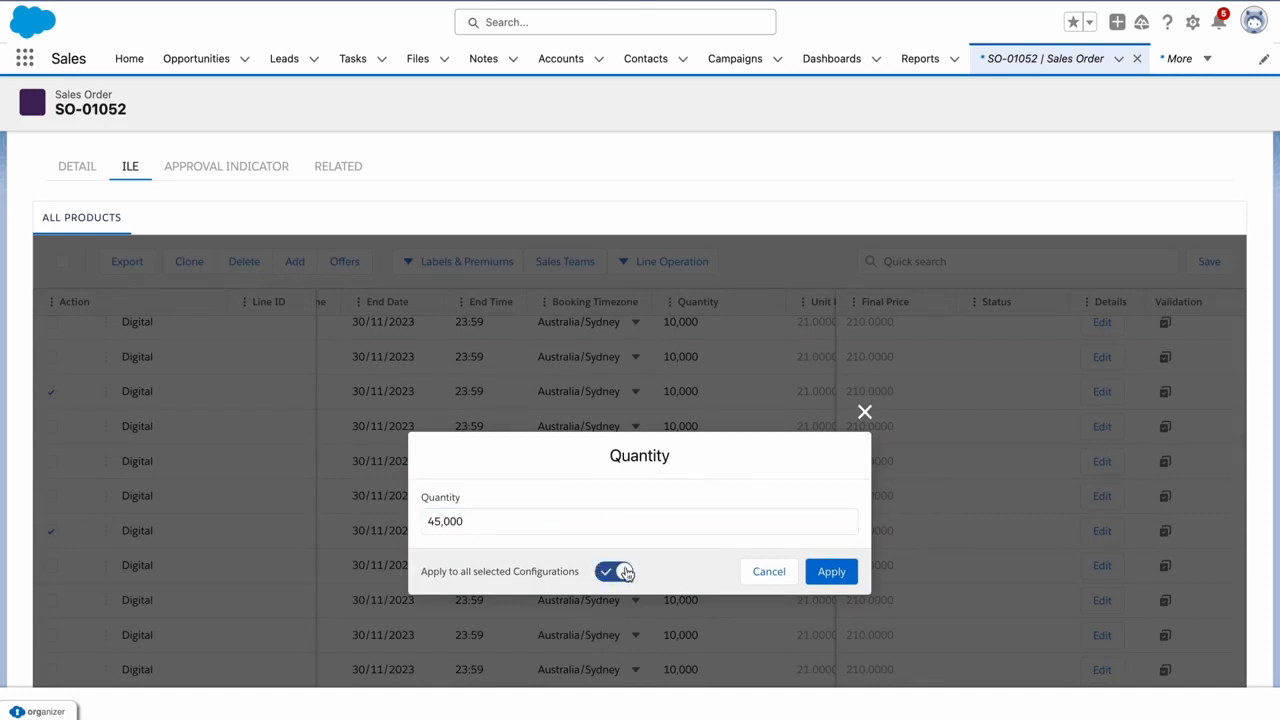
pyautogui.click(830, 574)
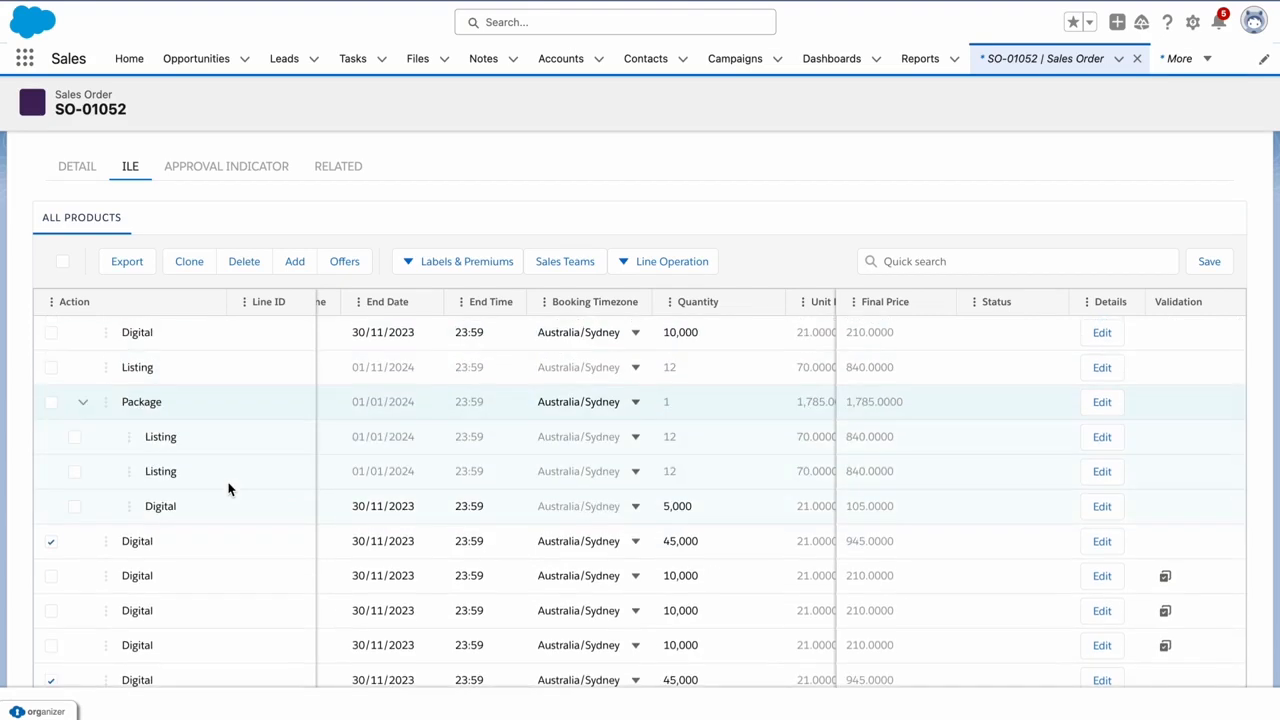
# Select only the cloned Digital lines and delete them
pyautogui.click(62, 262)
pyautogui.click(51, 401)
pyautogui.click(51, 367)
pyautogui.click(51, 332)
pyautogui.click(74, 436)
pyautogui.click(74, 471)
pyautogui.click(74, 506)
pyautogui.click(244, 261)
pyautogui.click(826, 557)
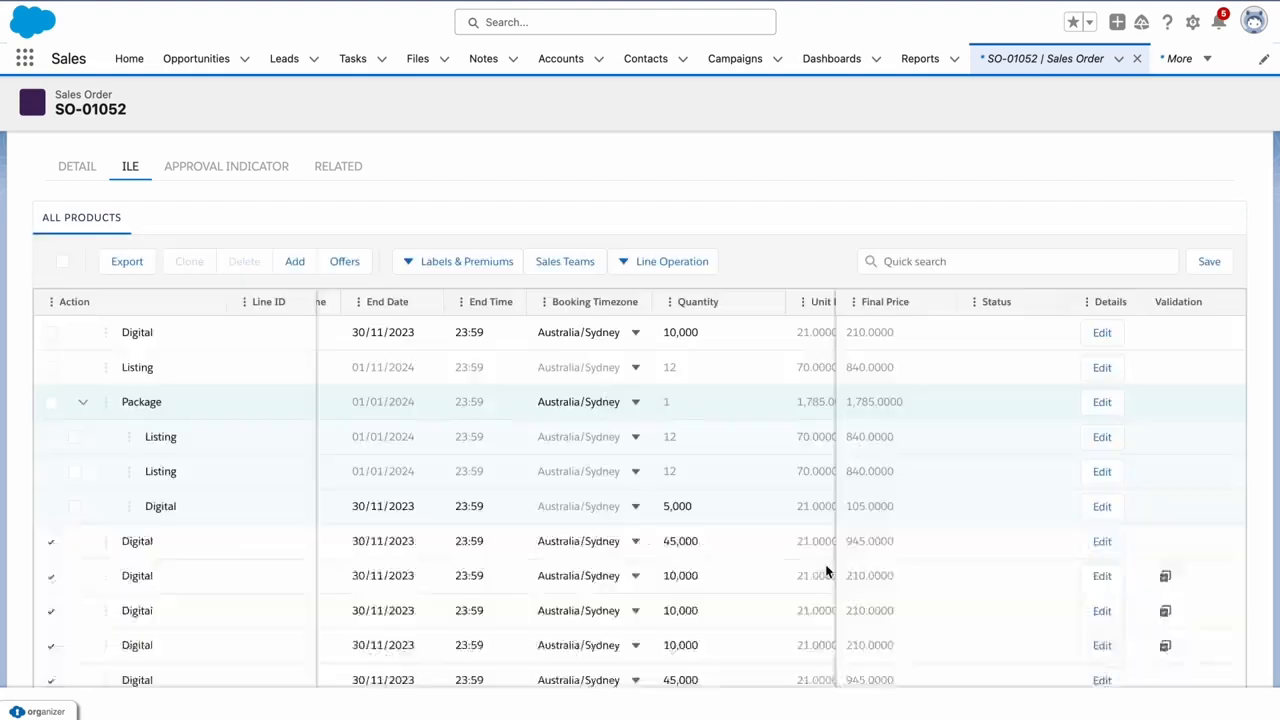
# Save the order's products so the remaining lines get Line IDs and (Draft) Valid status
pyautogui.click(1207, 264)
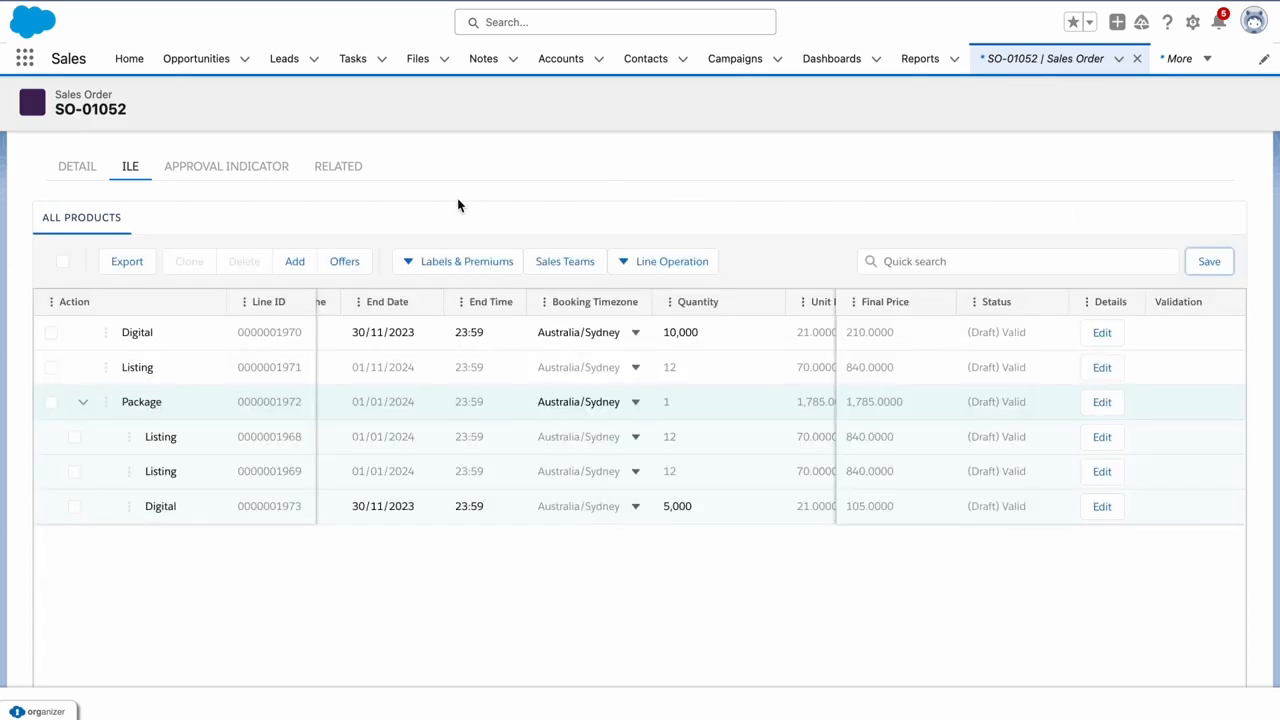
pyautogui.scroll(2, 326, 205)
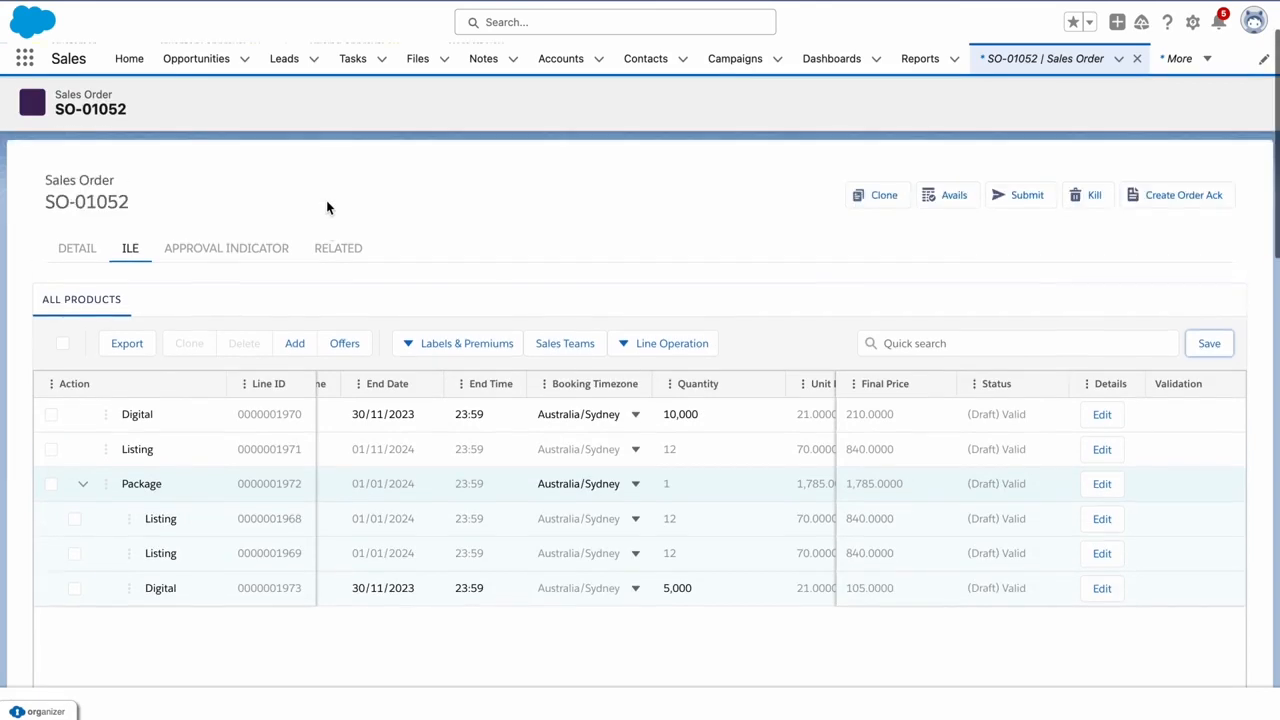
pyautogui.scroll(3, 326, 200)
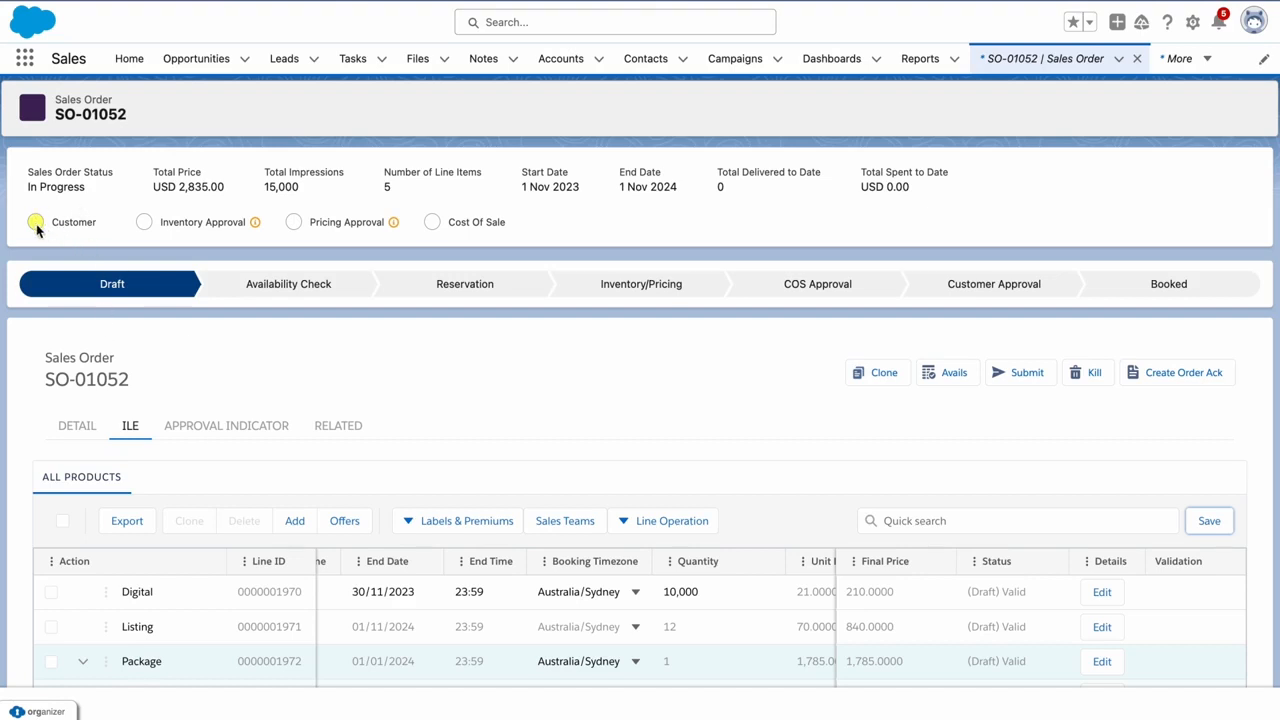
pyautogui.moveTo(252, 231)
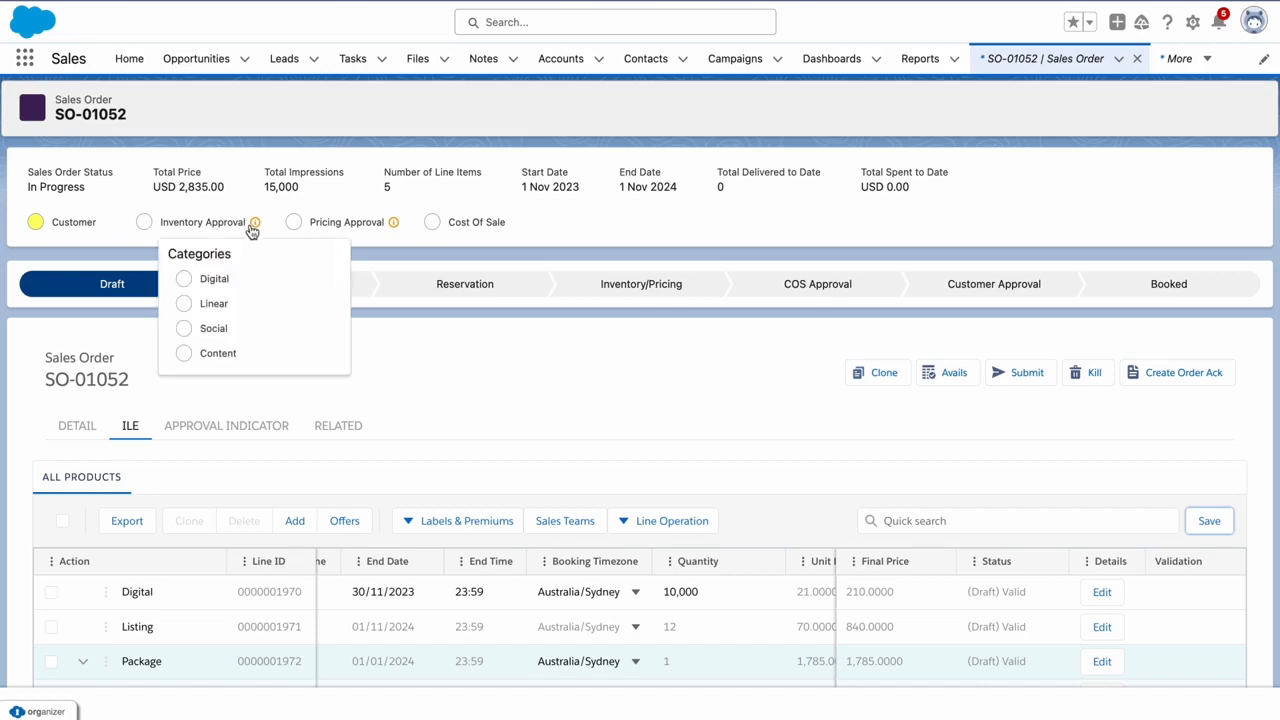
pyautogui.moveTo(395, 228)
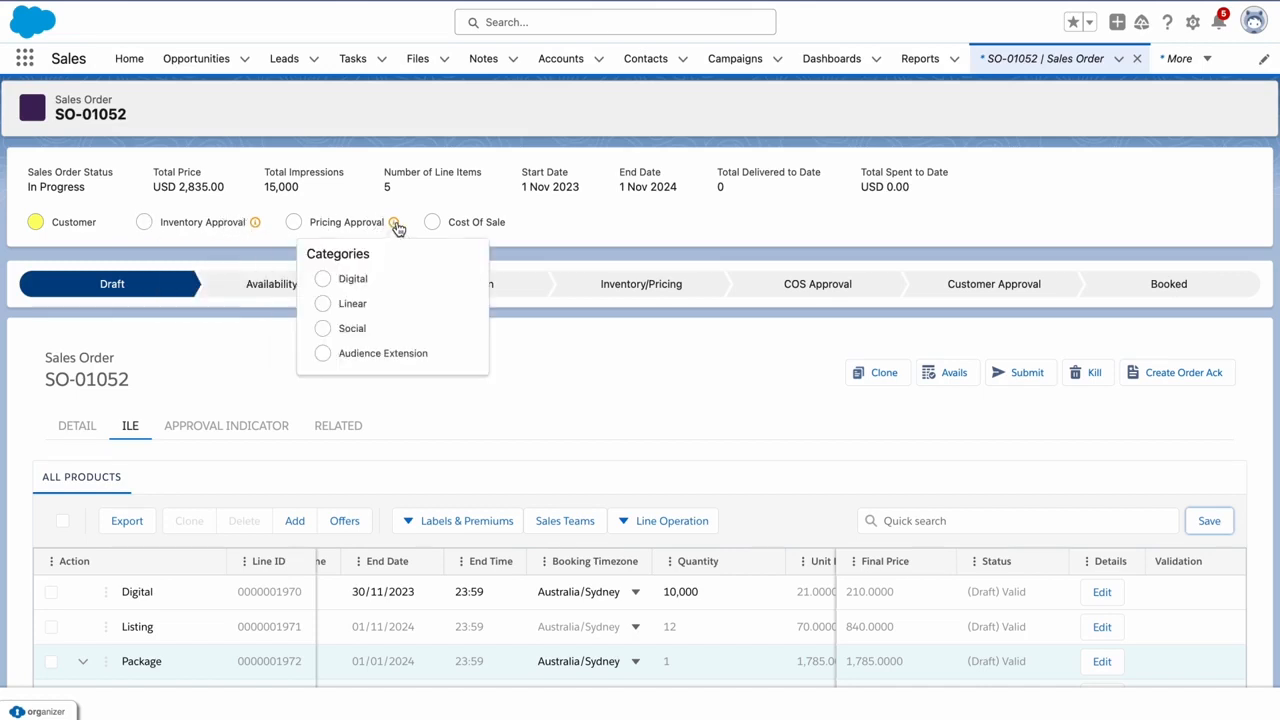
pyautogui.click(77, 425)
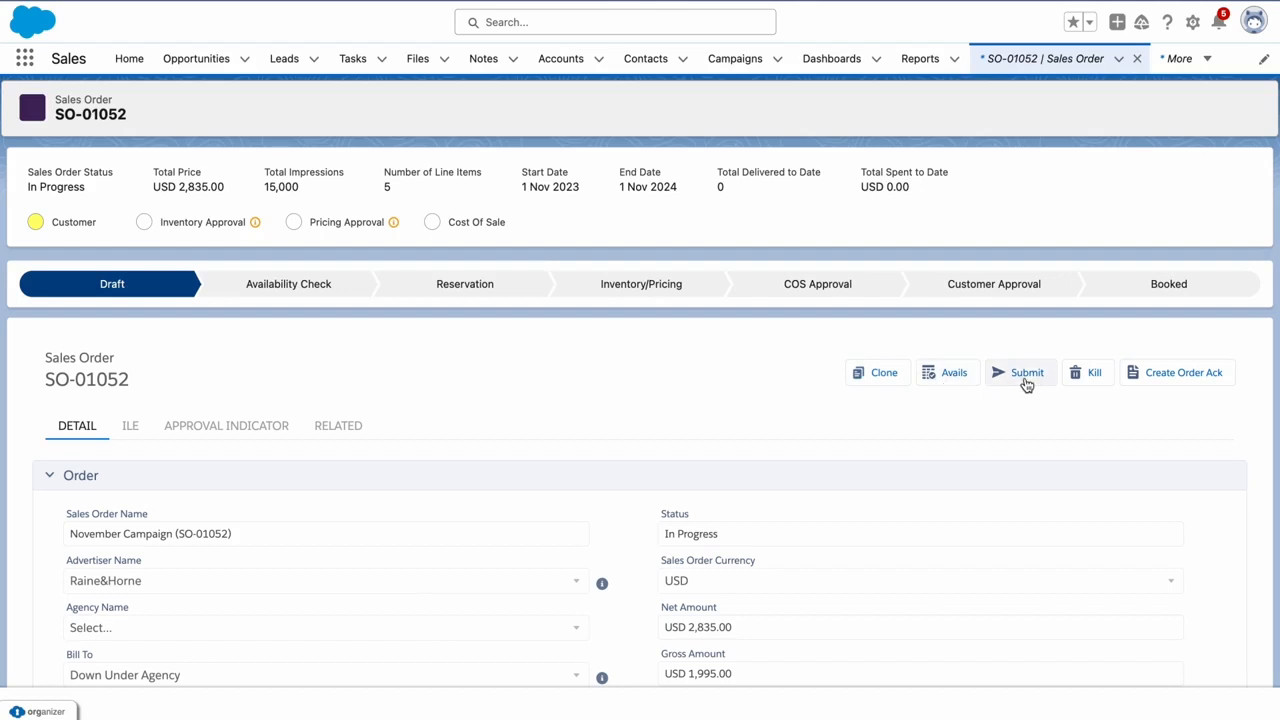
pyautogui.scroll(-1, 544, 378)
pyautogui.scroll(1, 544, 378)
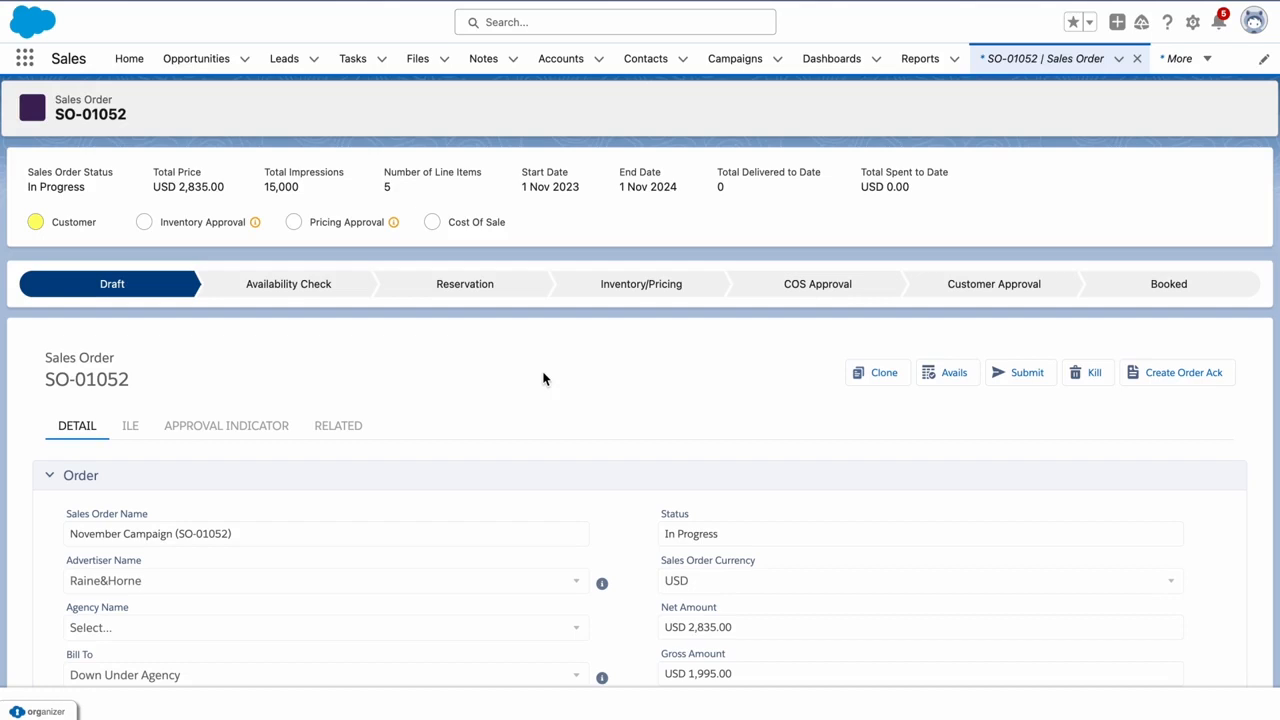
# Submit sales order SO-01052 to move it to Ready for Customer Approval
pyautogui.click(1022, 373)
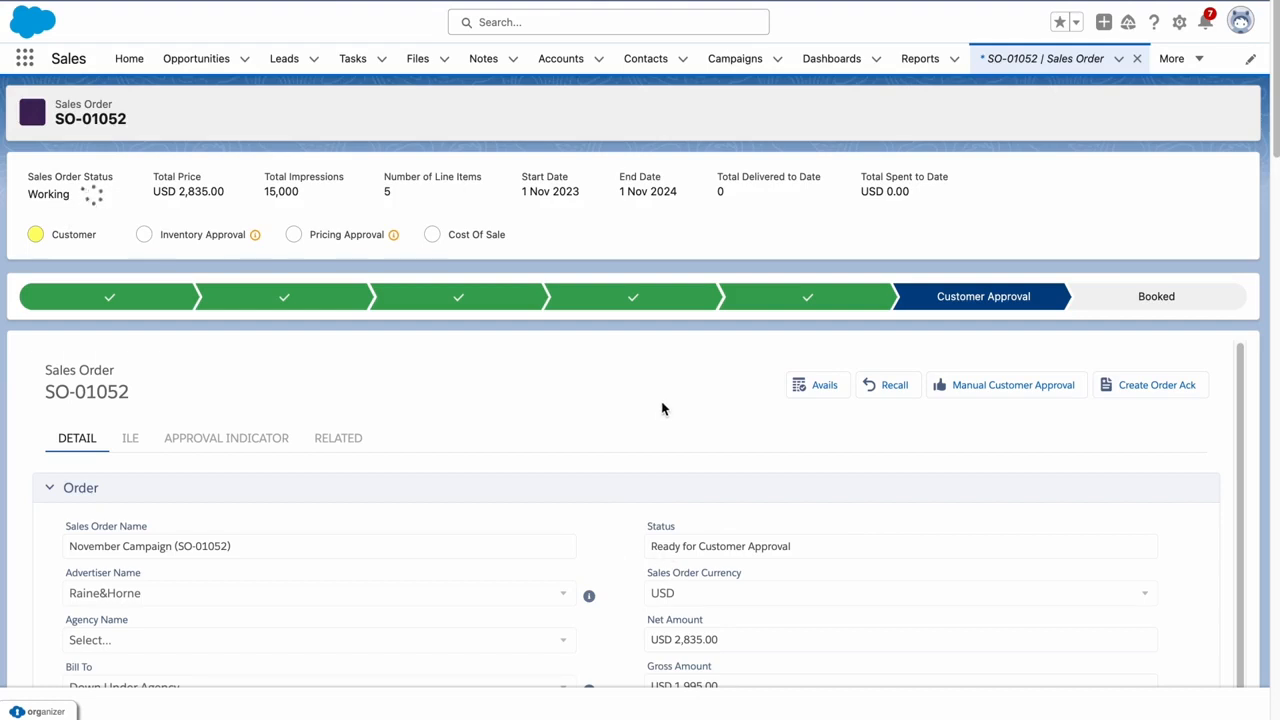
# Create the Order Acknowledgment, check it under Related, and begin the formal approval email
pyautogui.click(1160, 385)
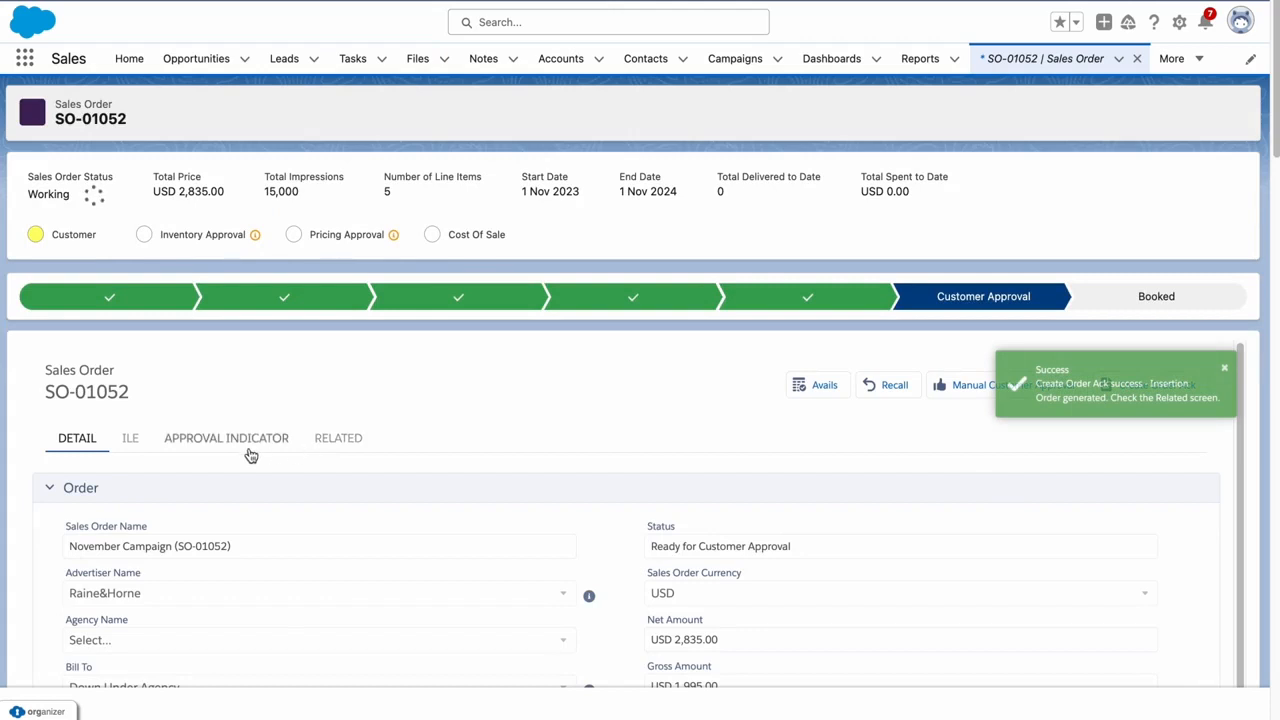
pyautogui.click(324, 443)
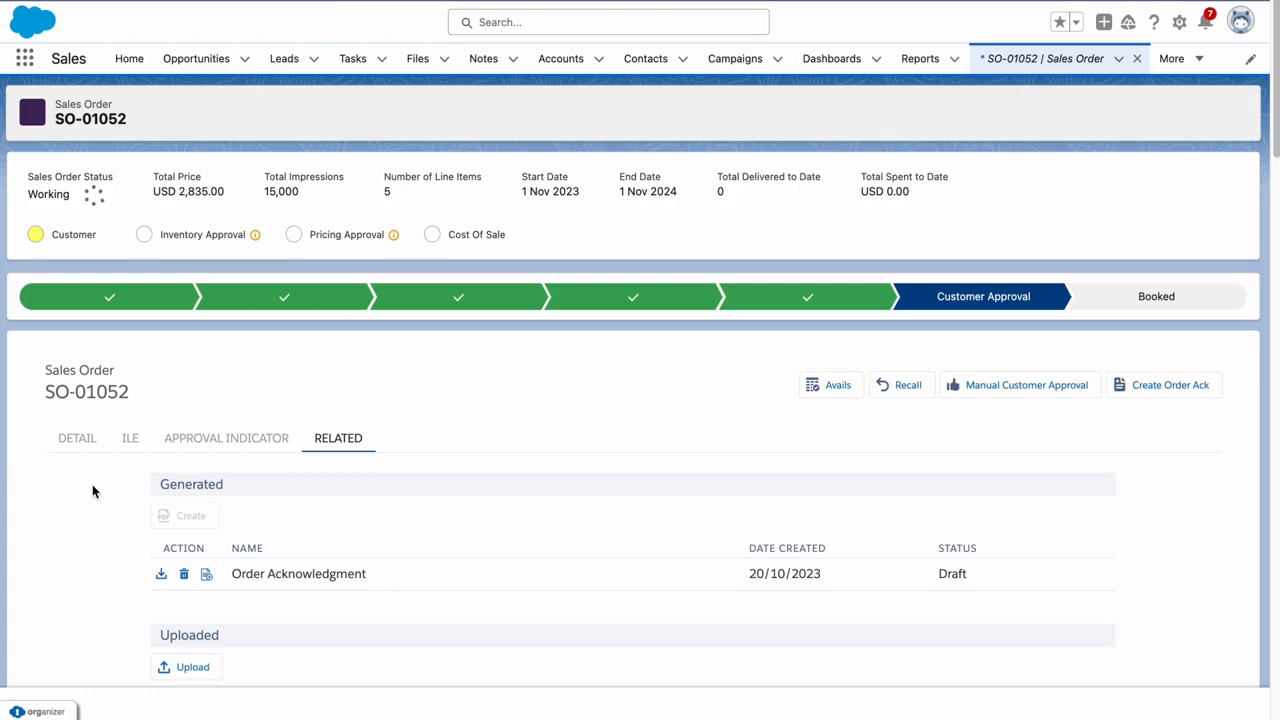
pyautogui.click(206, 574)
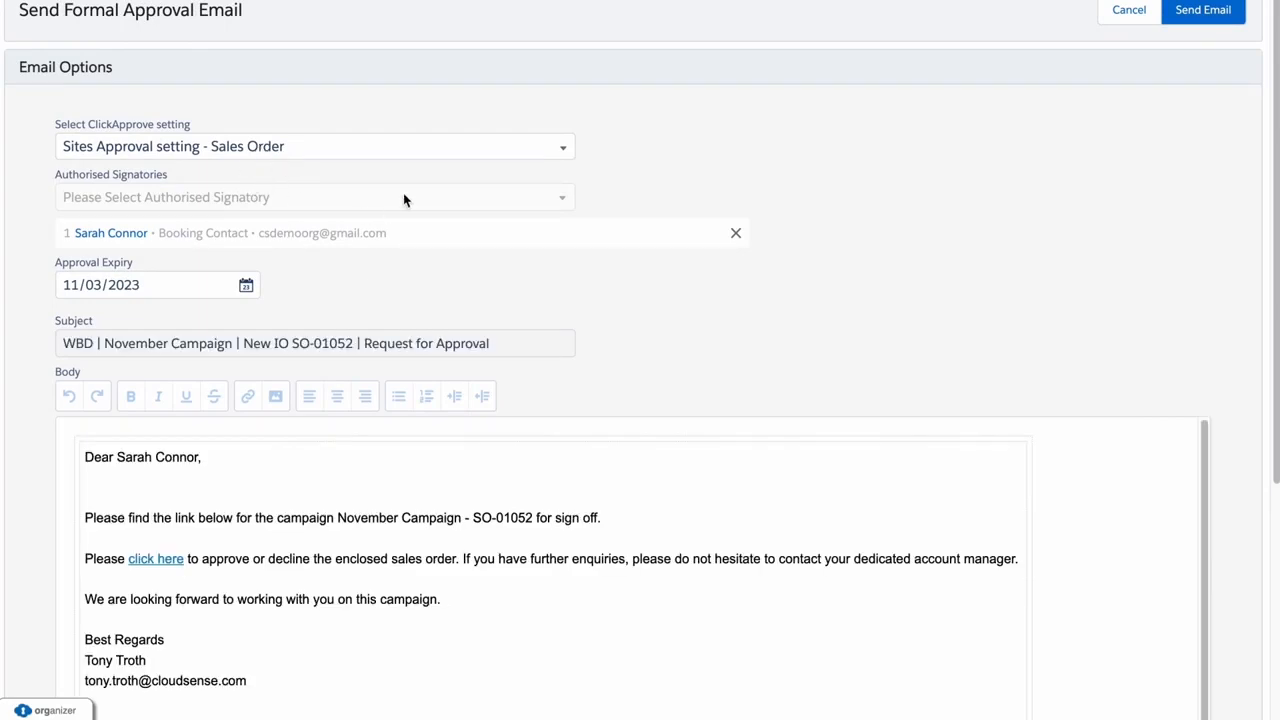
# Mark IO Generation W-O Disc.pdf as the Quote and send the approval email
pyautogui.scroll(-3, 34, 330)
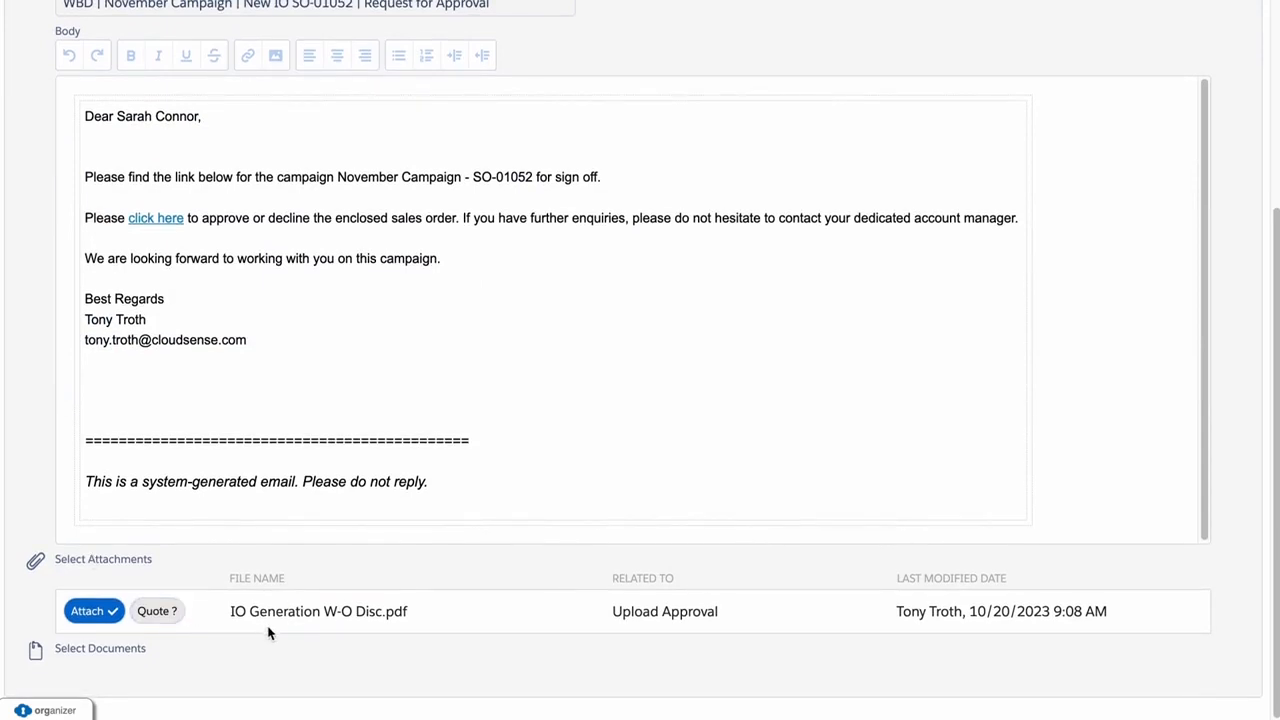
pyautogui.click(170, 613)
pyautogui.scroll(5, 388, 651)
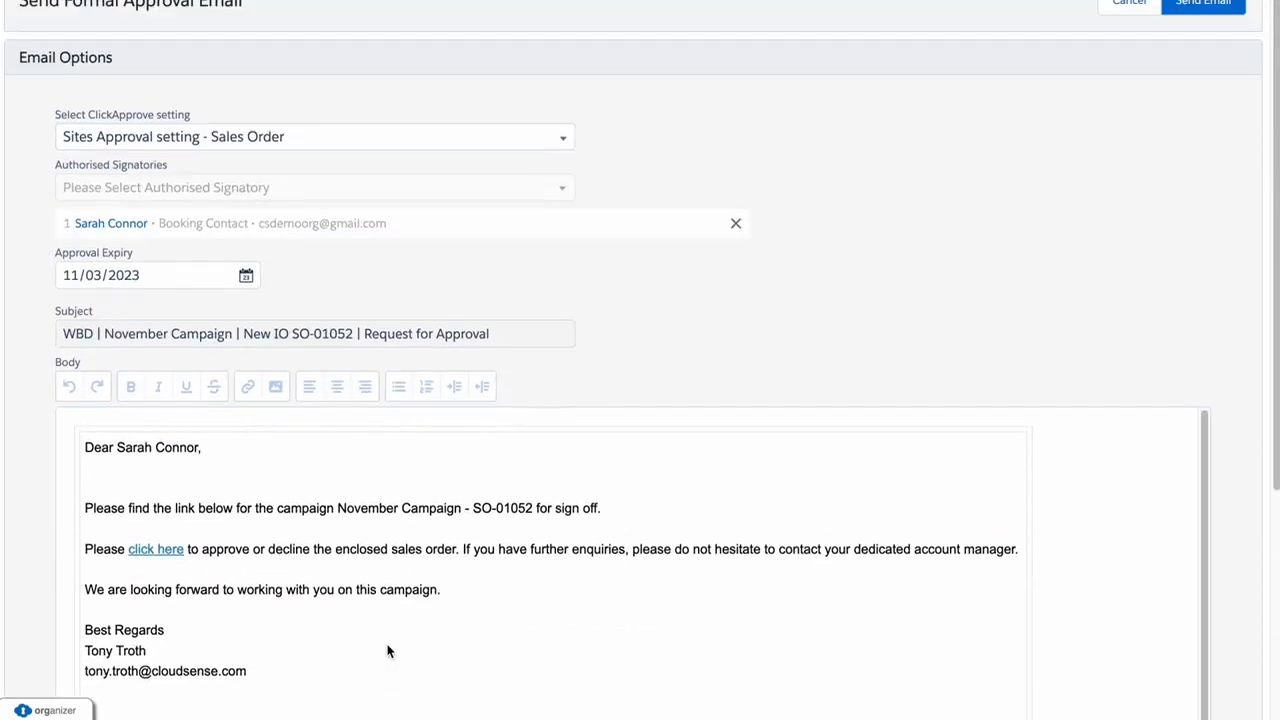
pyautogui.click(1181, 20)
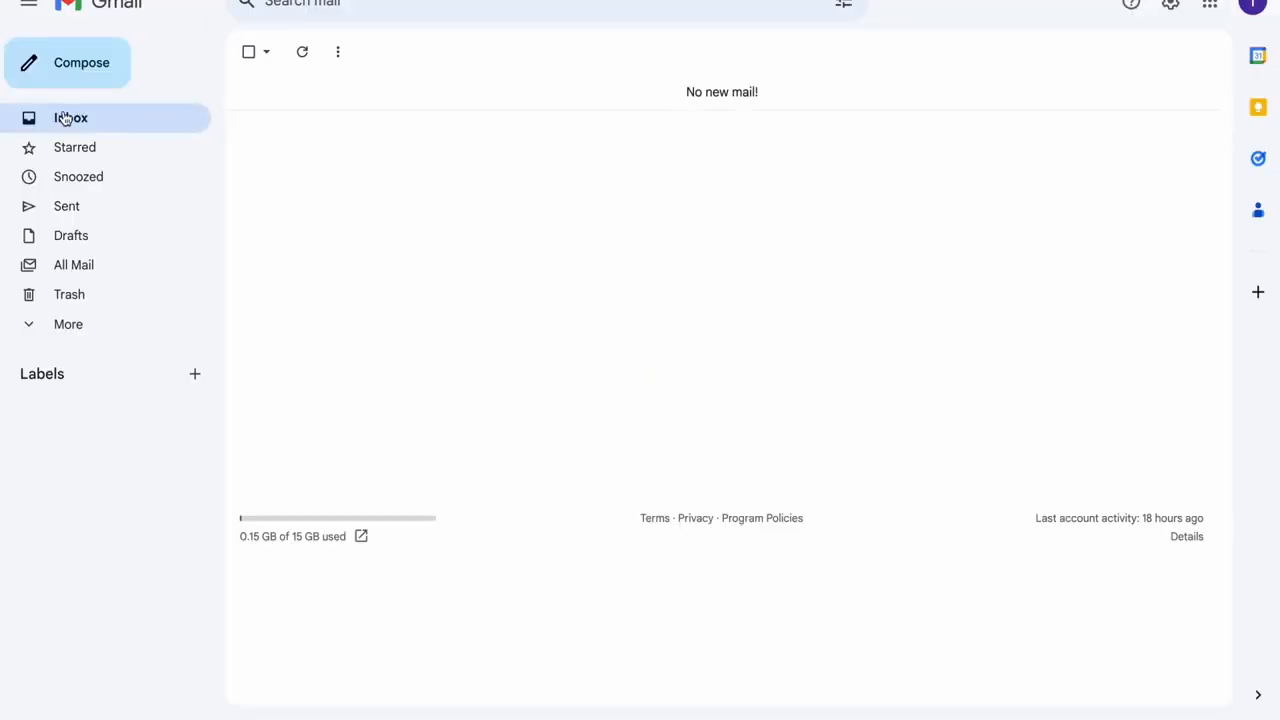
# Open the SO-01052 Request for Approval email in Gmail and follow its approval link
pyautogui.click(60, 120)
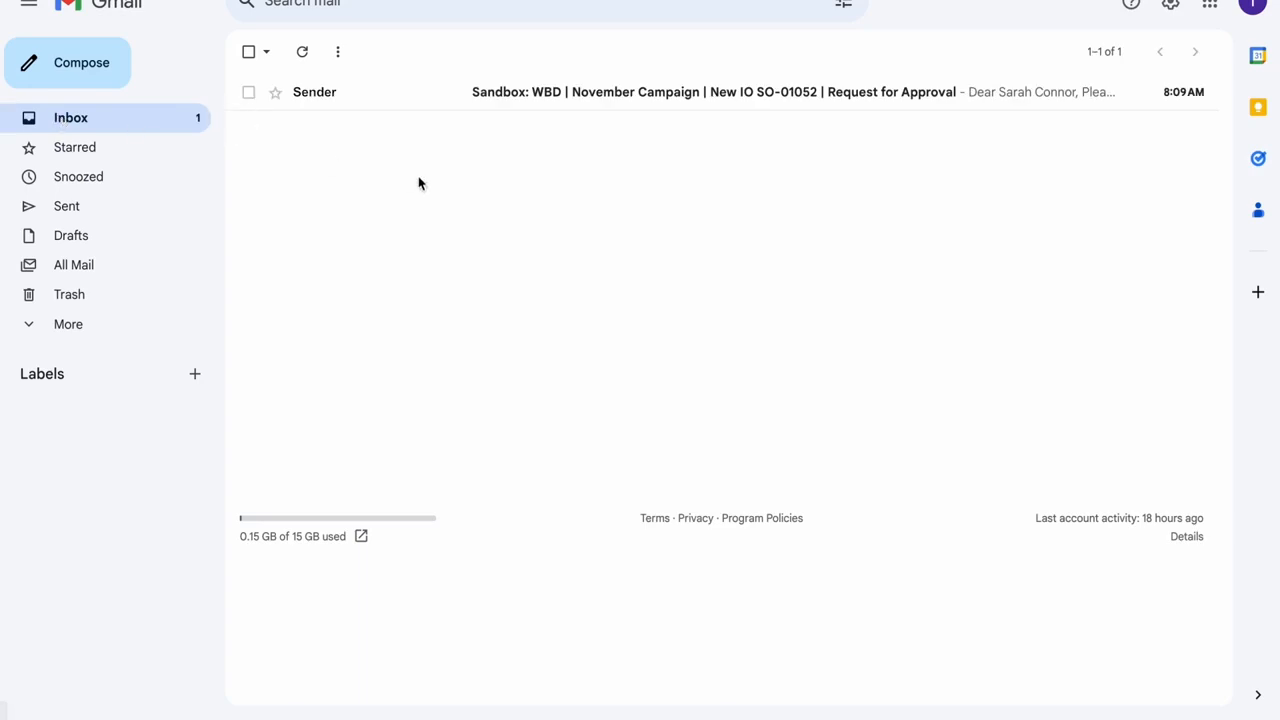
pyautogui.click(506, 98)
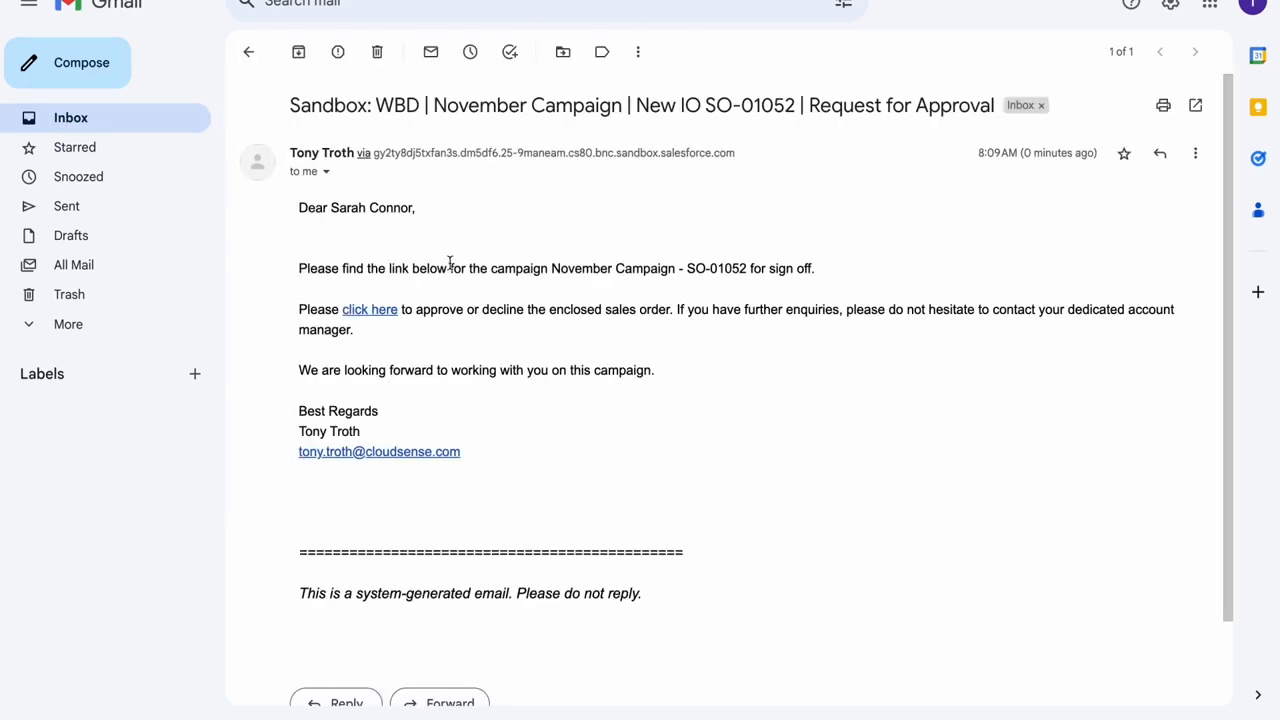
pyautogui.click(372, 315)
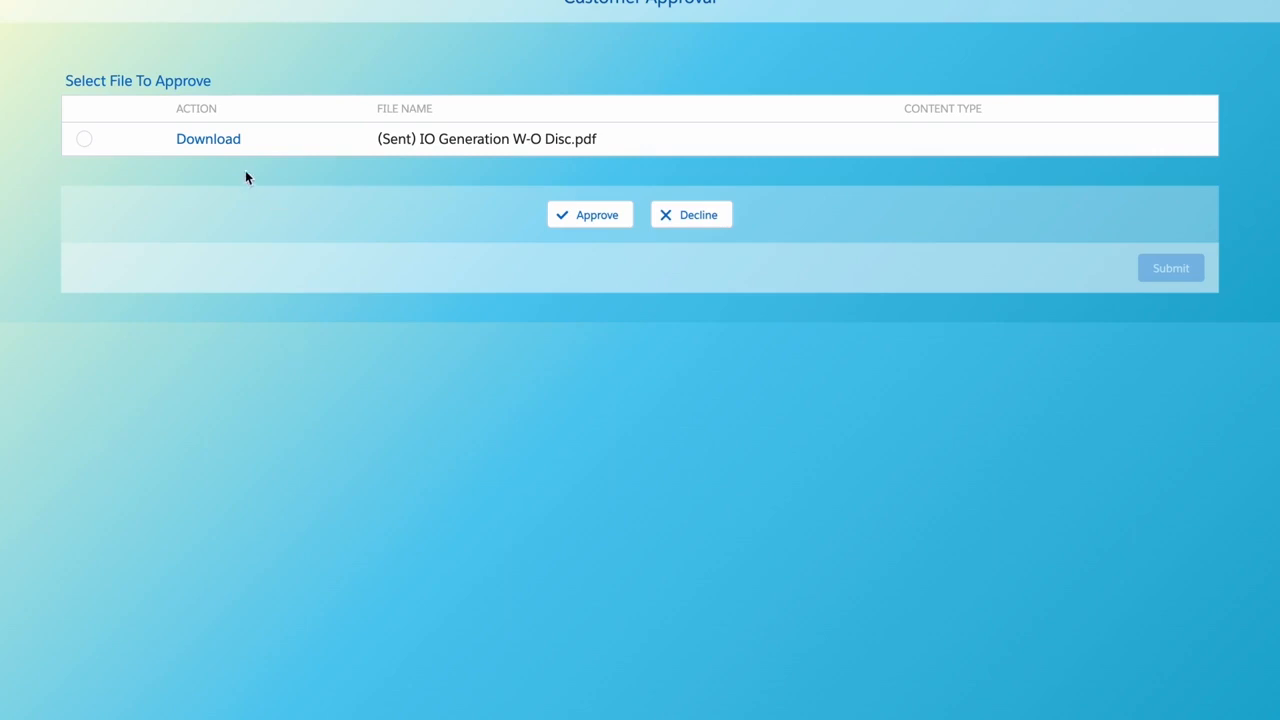
# Review the IO Generation W-O Disc.pdf, then approve it with comment 'Please proceed. Thank you!!'
pyautogui.click(225, 144)
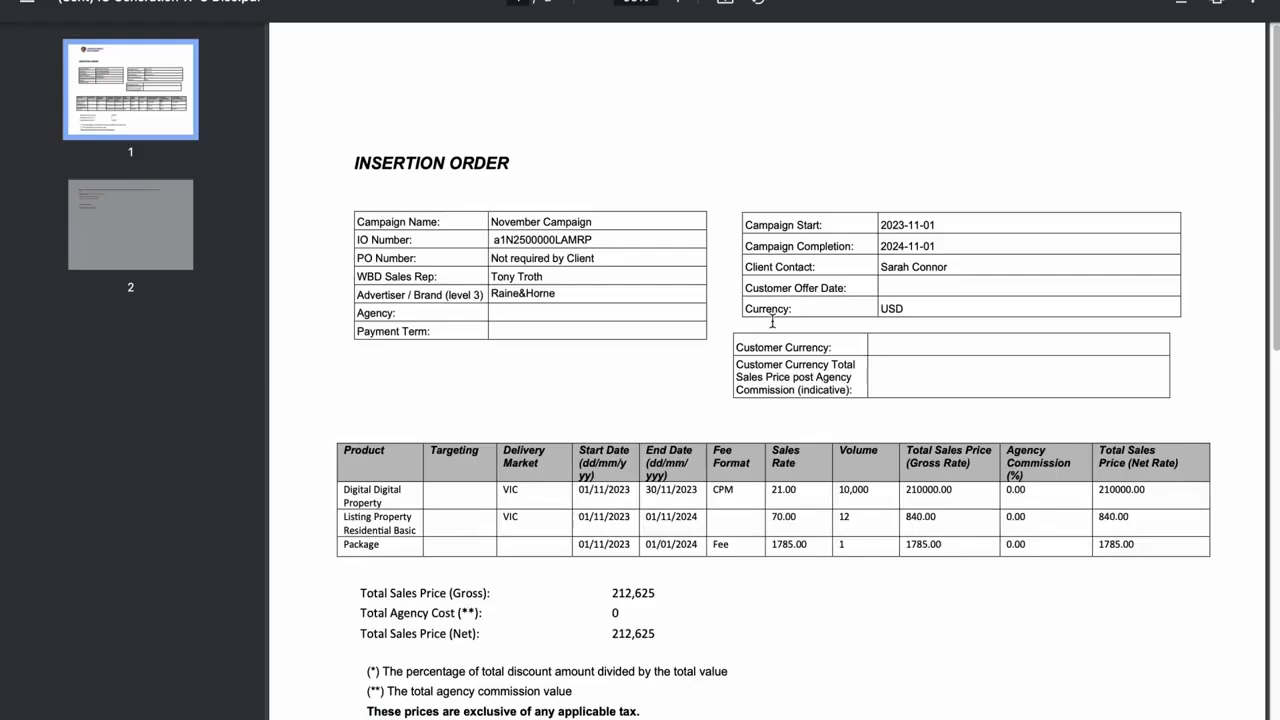
pyautogui.scroll(-2, 771, 322)
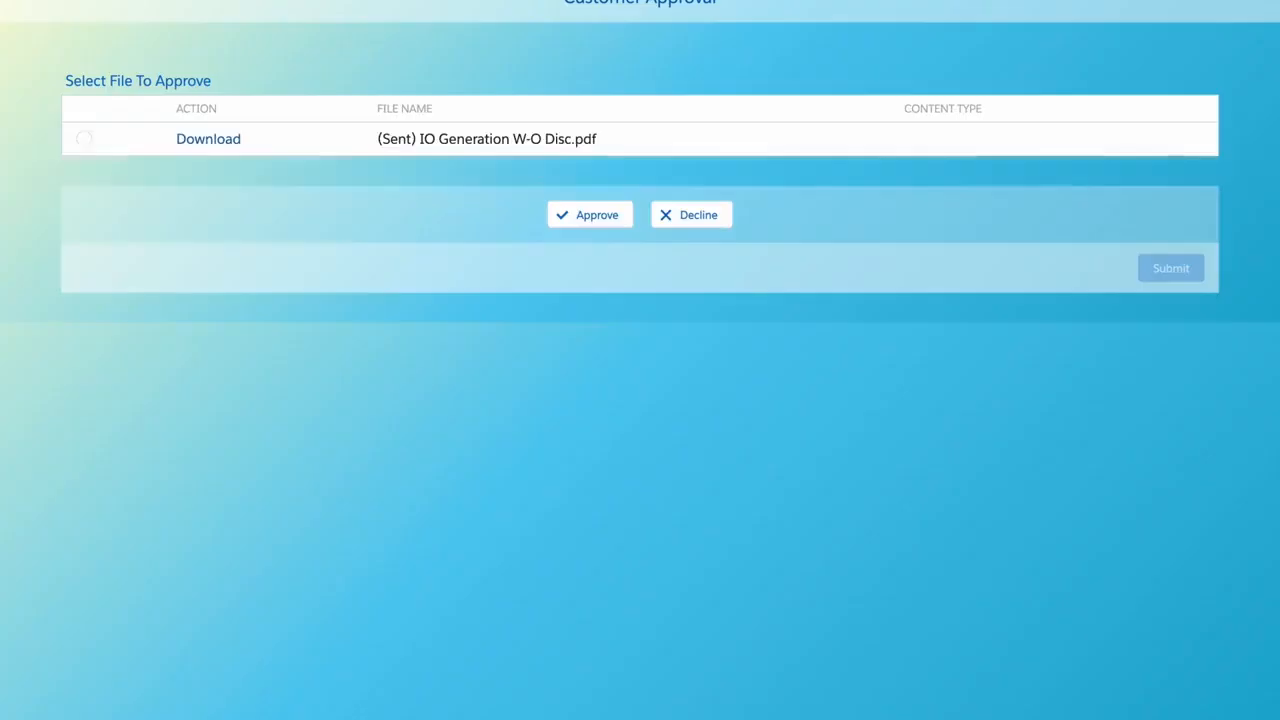
pyautogui.click(84, 139)
pyautogui.click(586, 215)
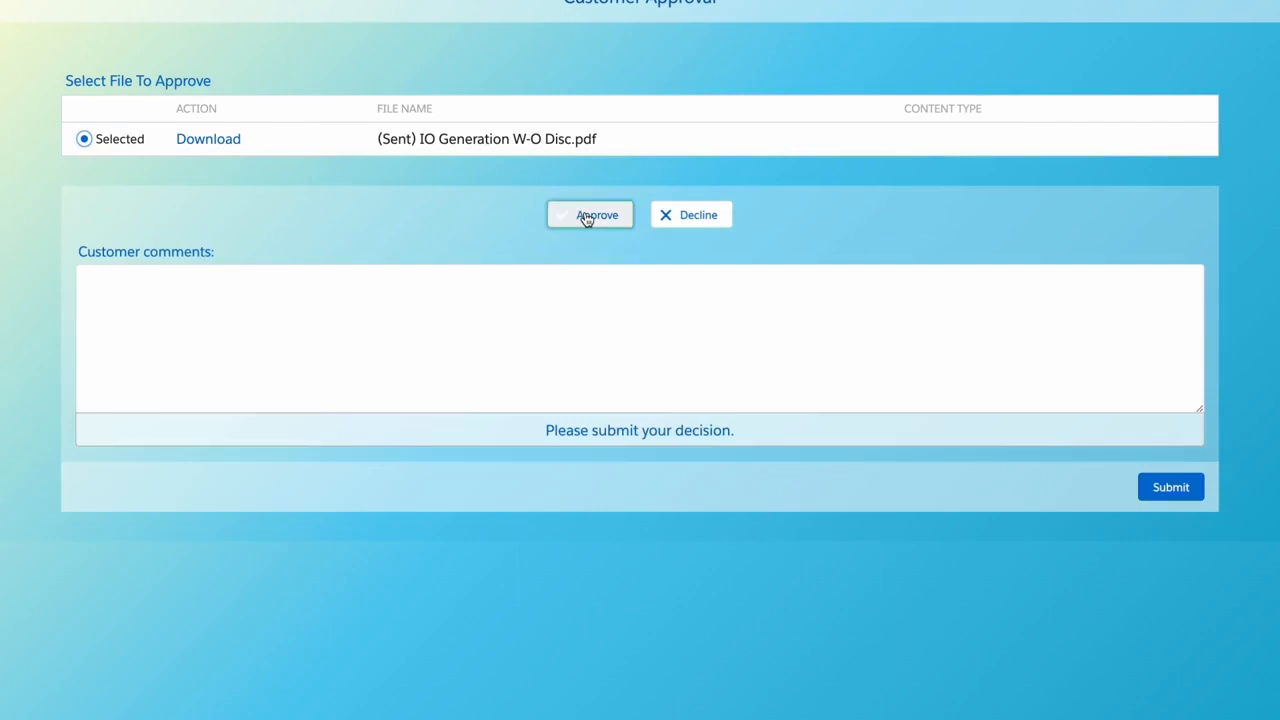
pyautogui.click(446, 342)
pyautogui.write('Please proceed. Thank you!!')
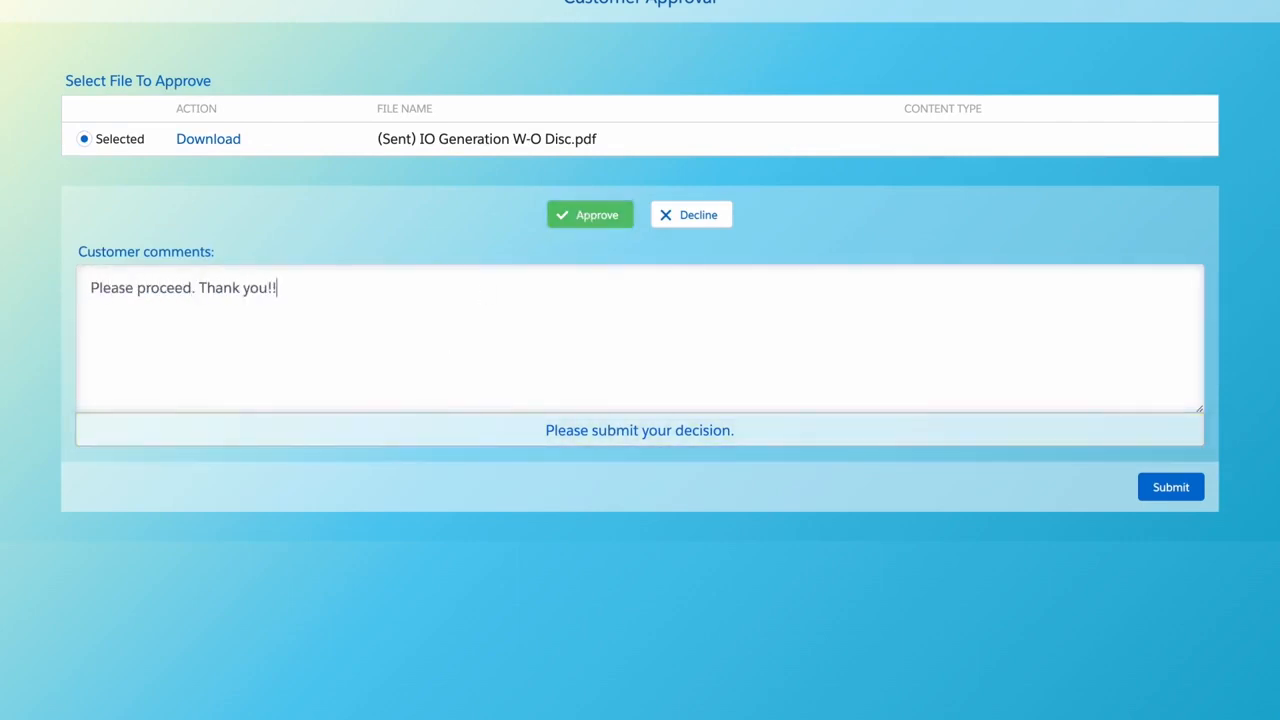
pyautogui.click(1150, 487)
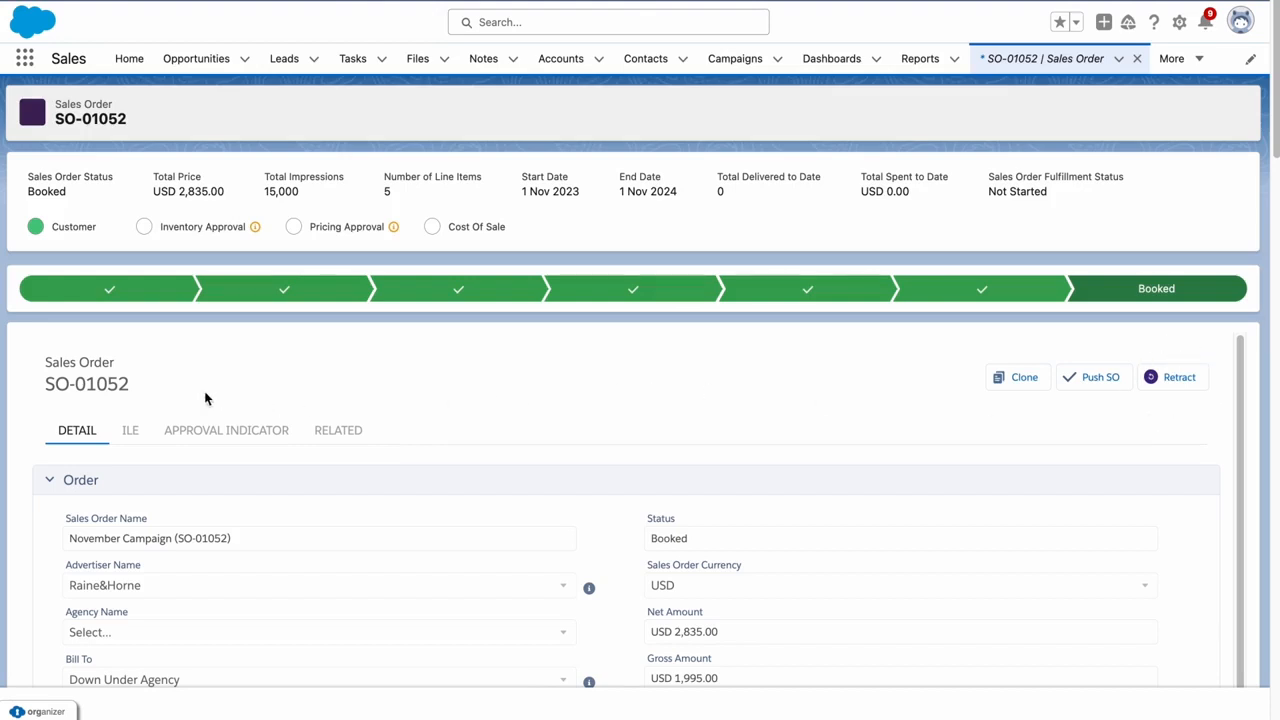
pyautogui.scroll(-10, 24, 386)
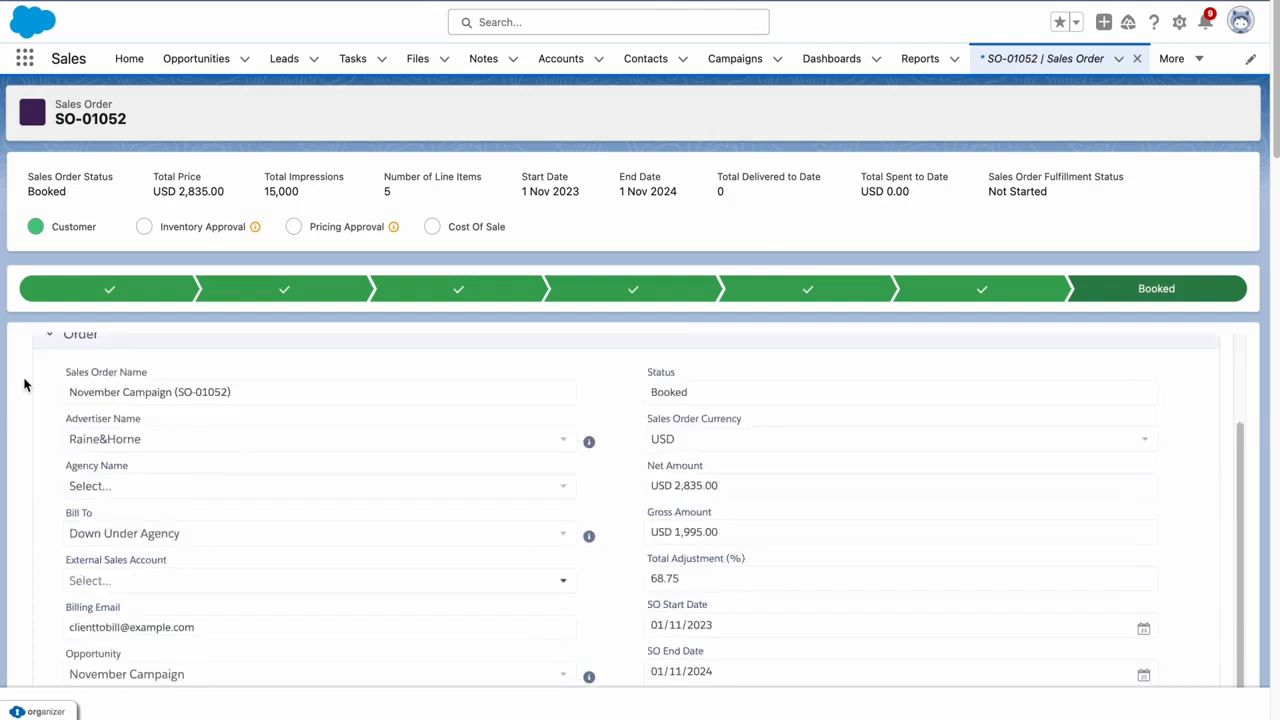
pyautogui.scroll(-6, 24, 386)
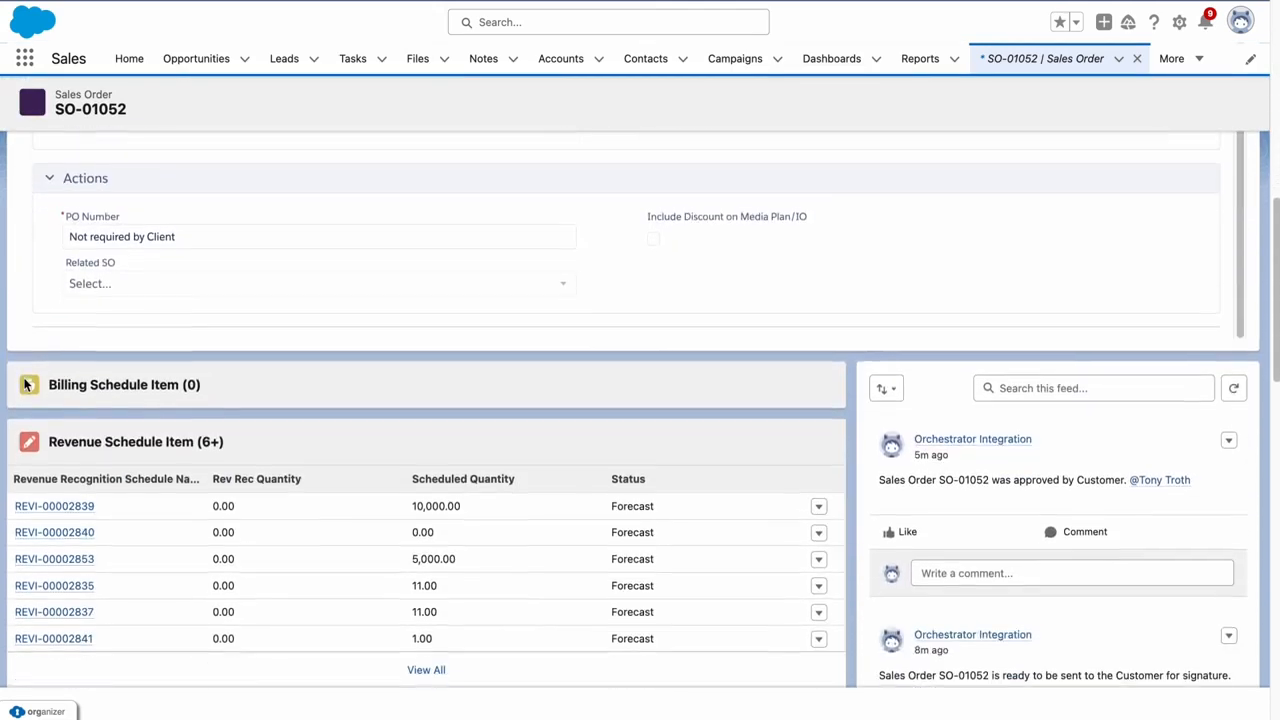
pyautogui.scroll(-2, 337, 391)
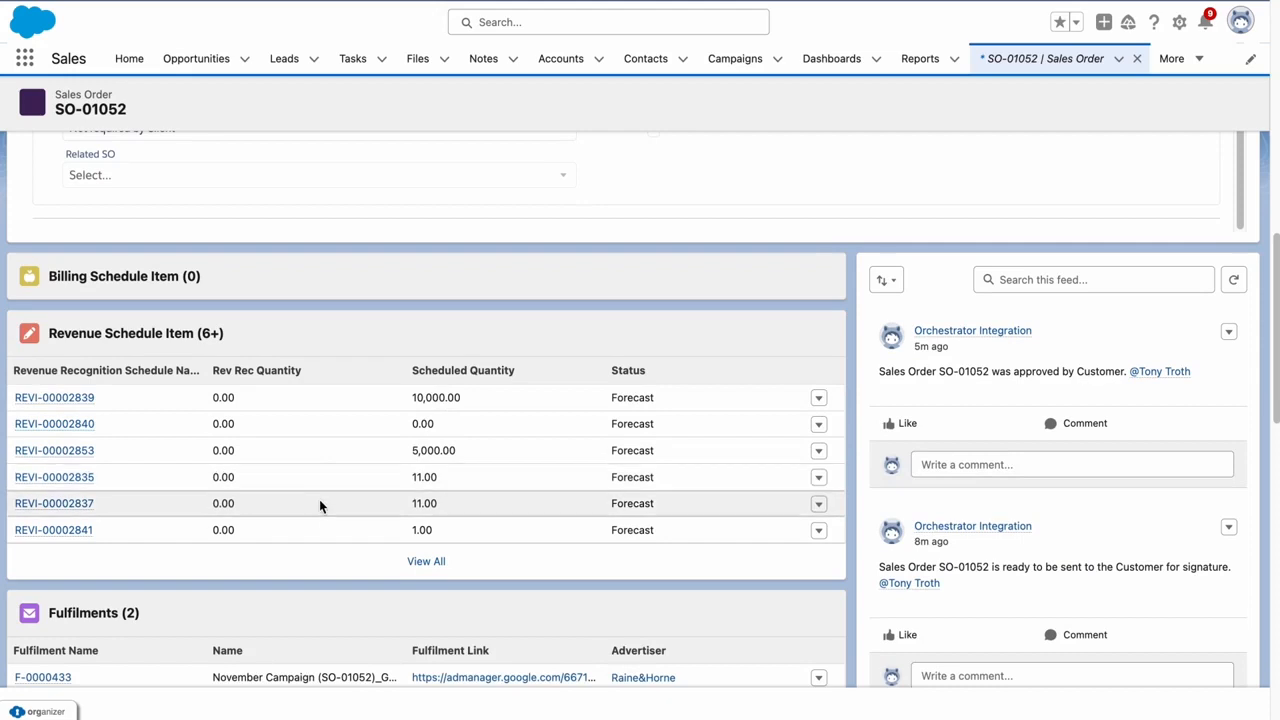
pyautogui.scroll(4, 320, 505)
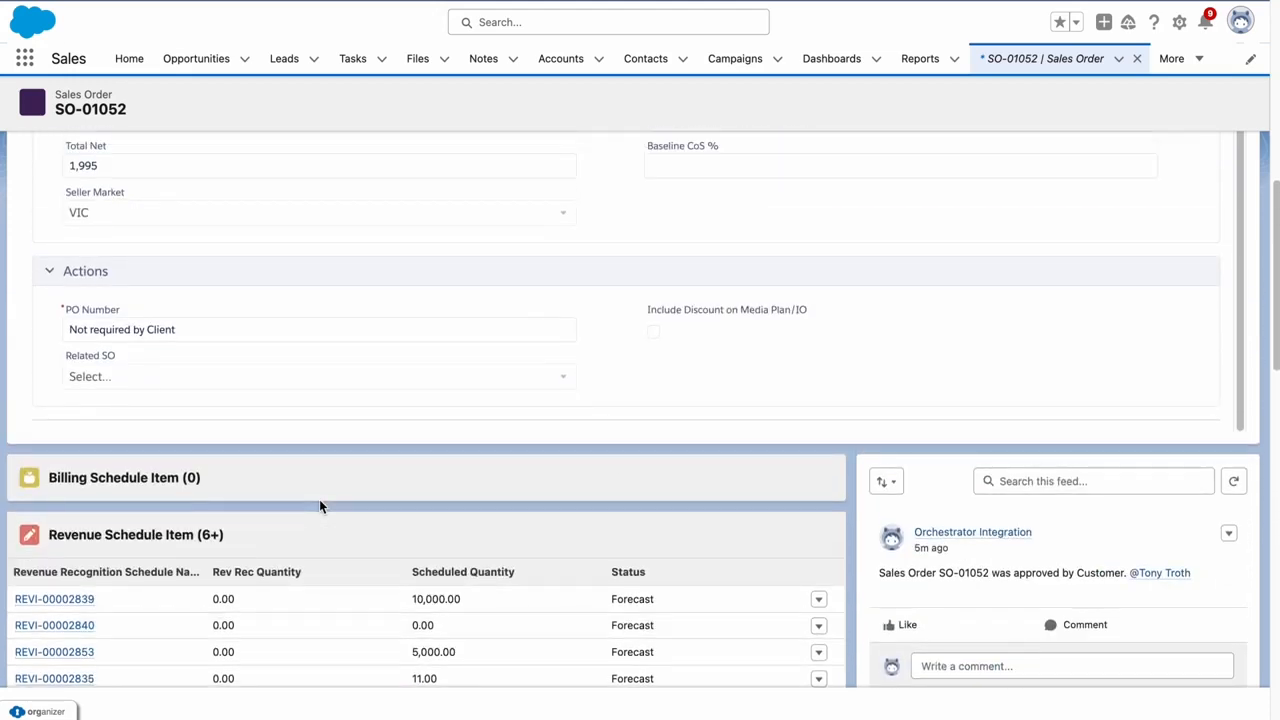
pyautogui.scroll(1, 320, 505)
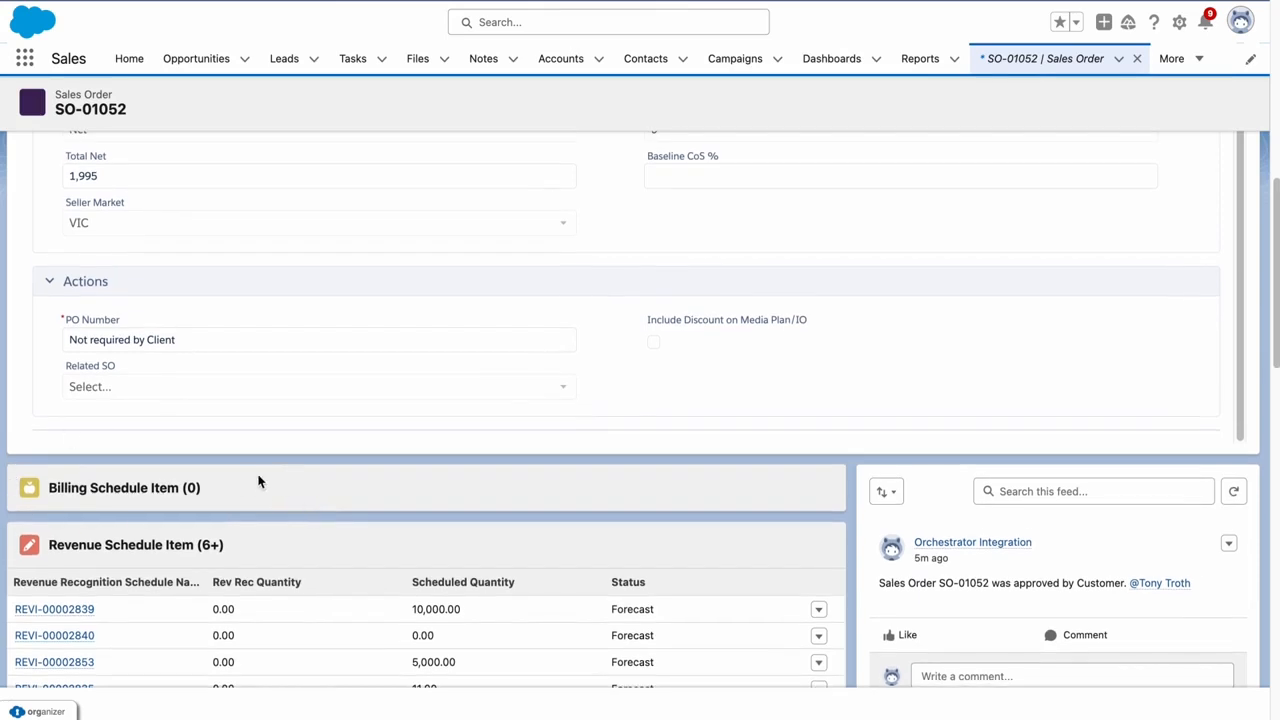
pyautogui.scroll(15, 258, 482)
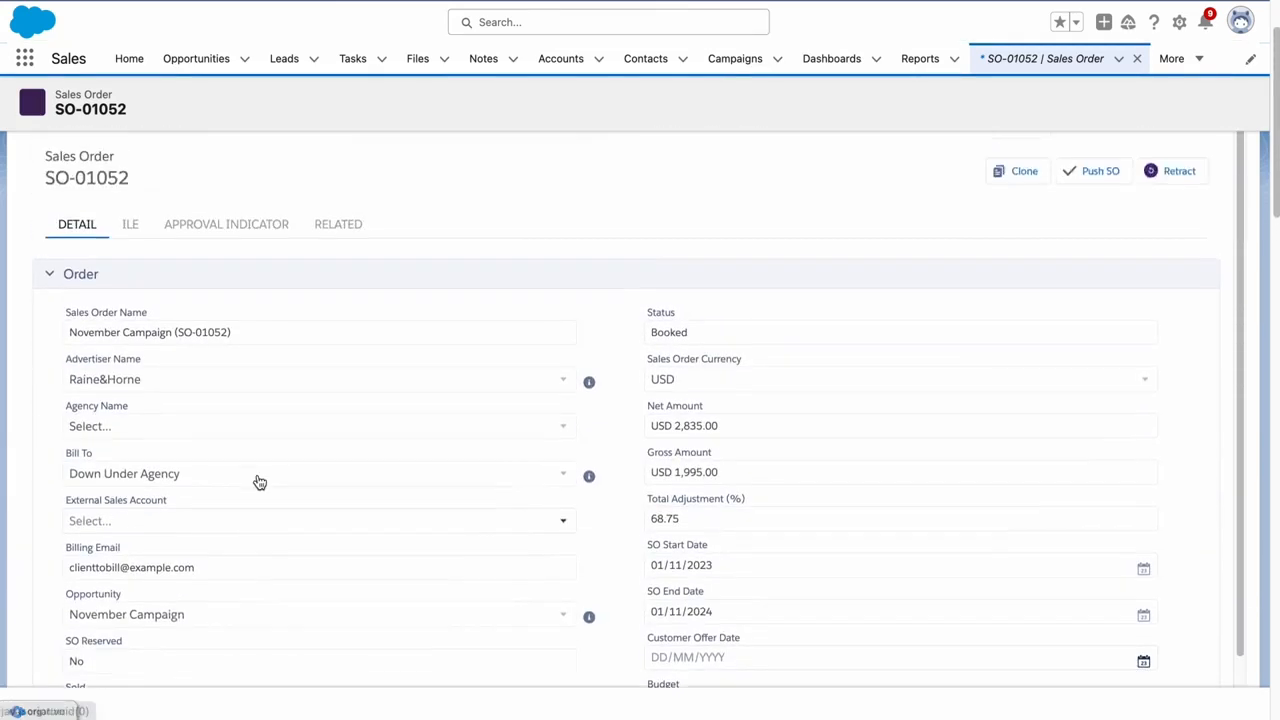
pyautogui.scroll(4, 258, 482)
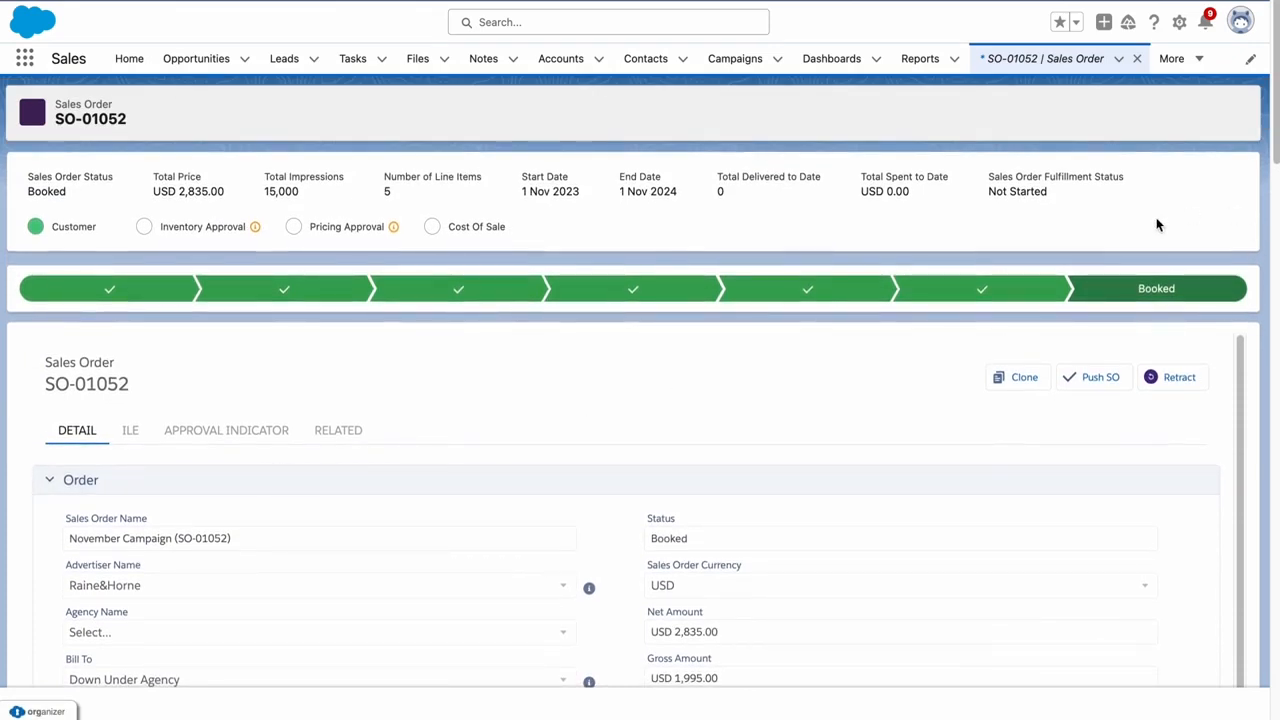
pyautogui.click(24, 58)
# Open fulfilment F-0000433 from the All Fulfilments list view
pyautogui.write('fulfilm')
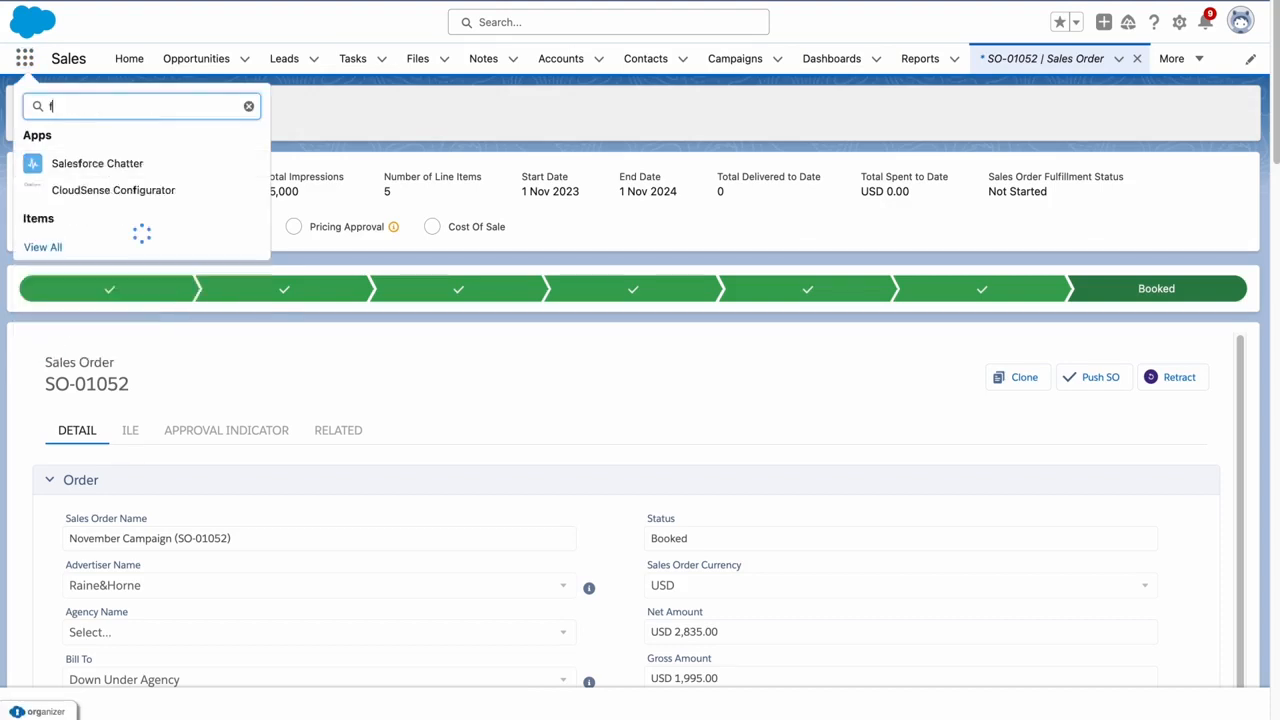
pyautogui.click(80, 209)
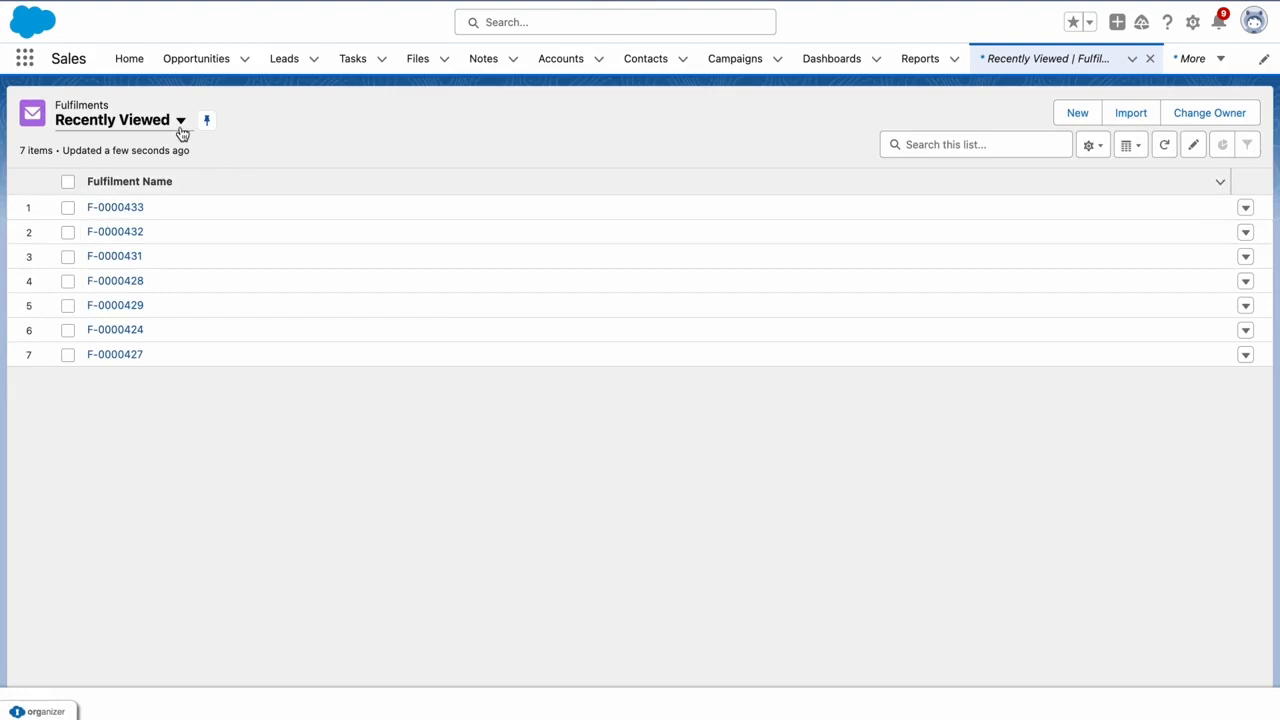
pyautogui.click(180, 121)
pyautogui.click(185, 176)
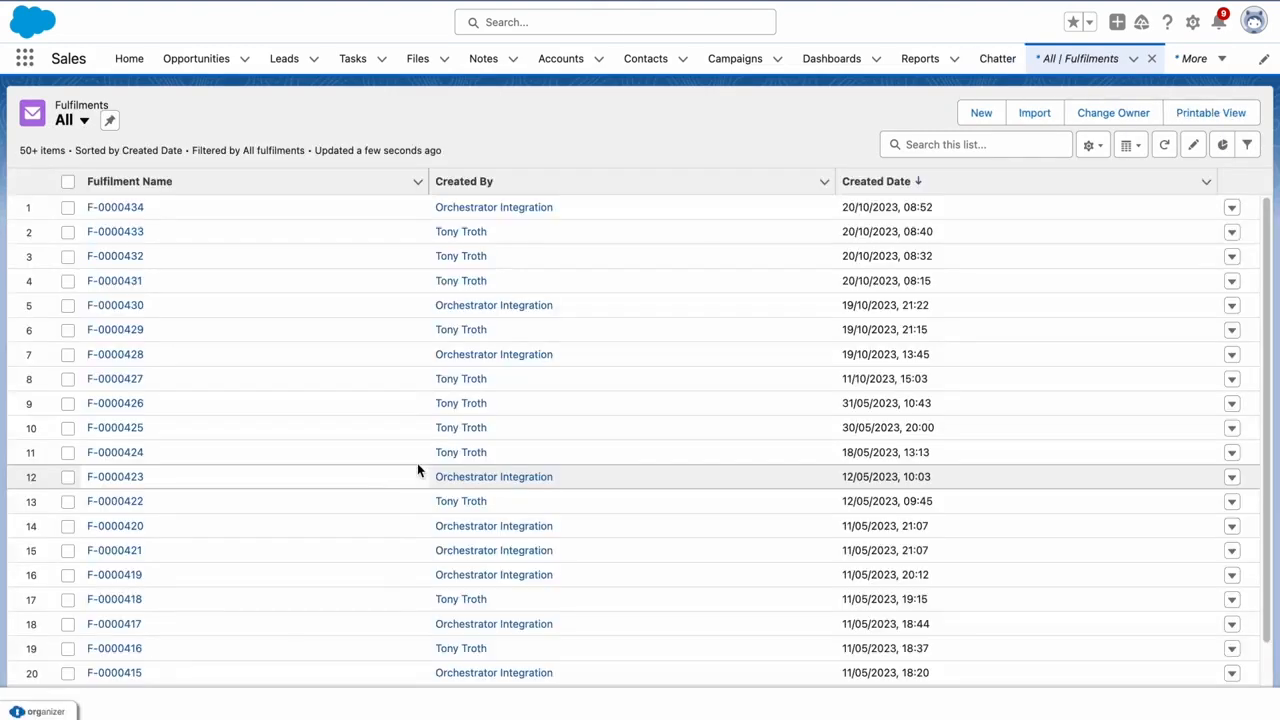
pyautogui.click(130, 232)
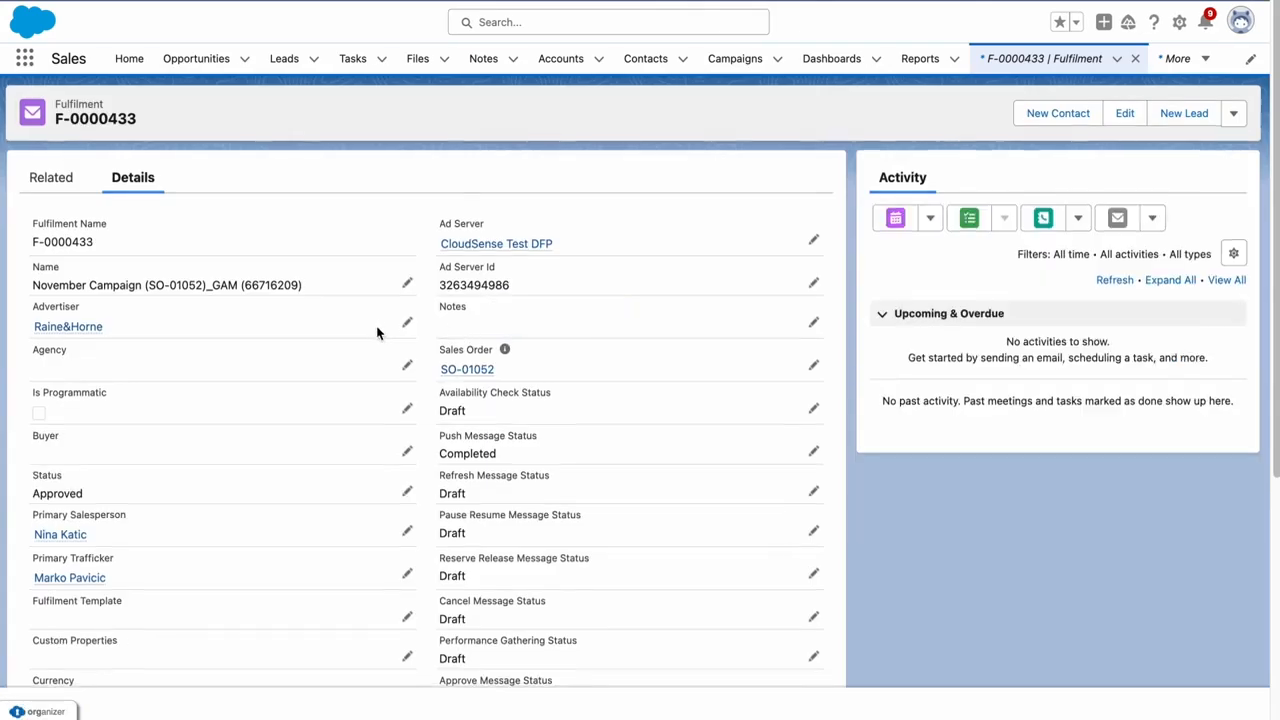
# Follow the Fulfilment Link to view the Google Ad Manager order and its line items
pyautogui.scroll(-5, 377, 331)
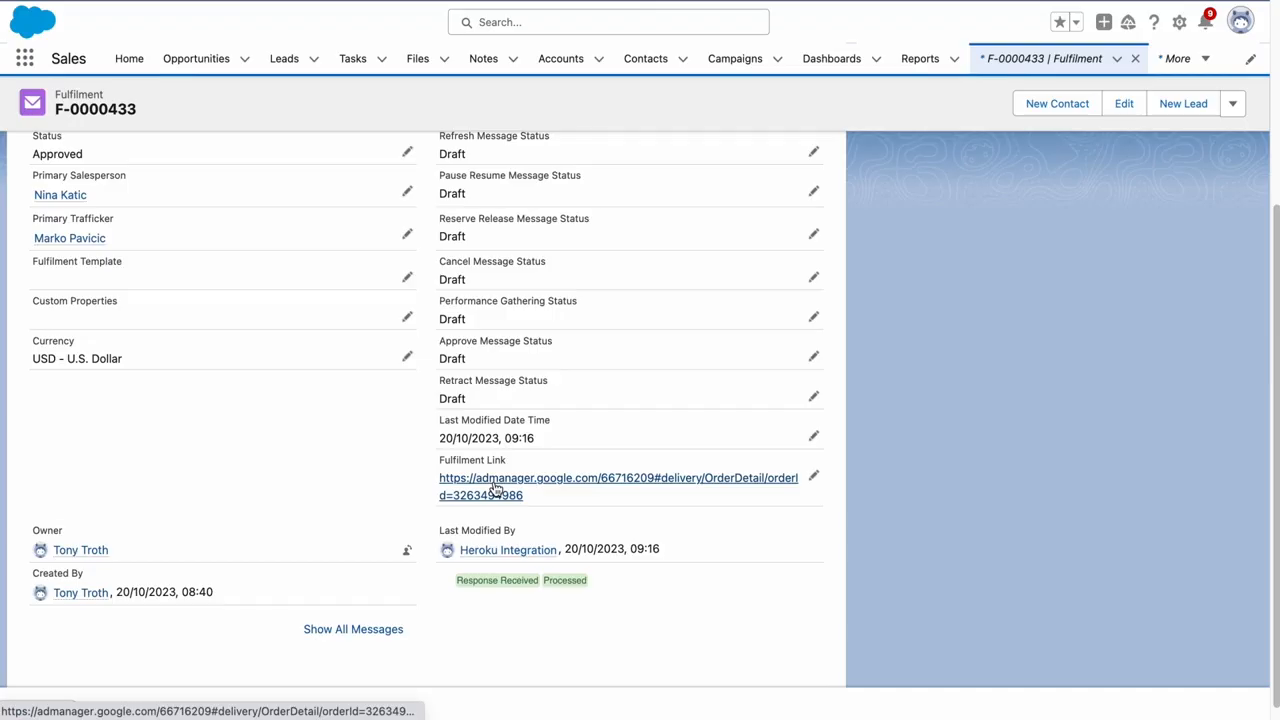
pyautogui.click(495, 487)
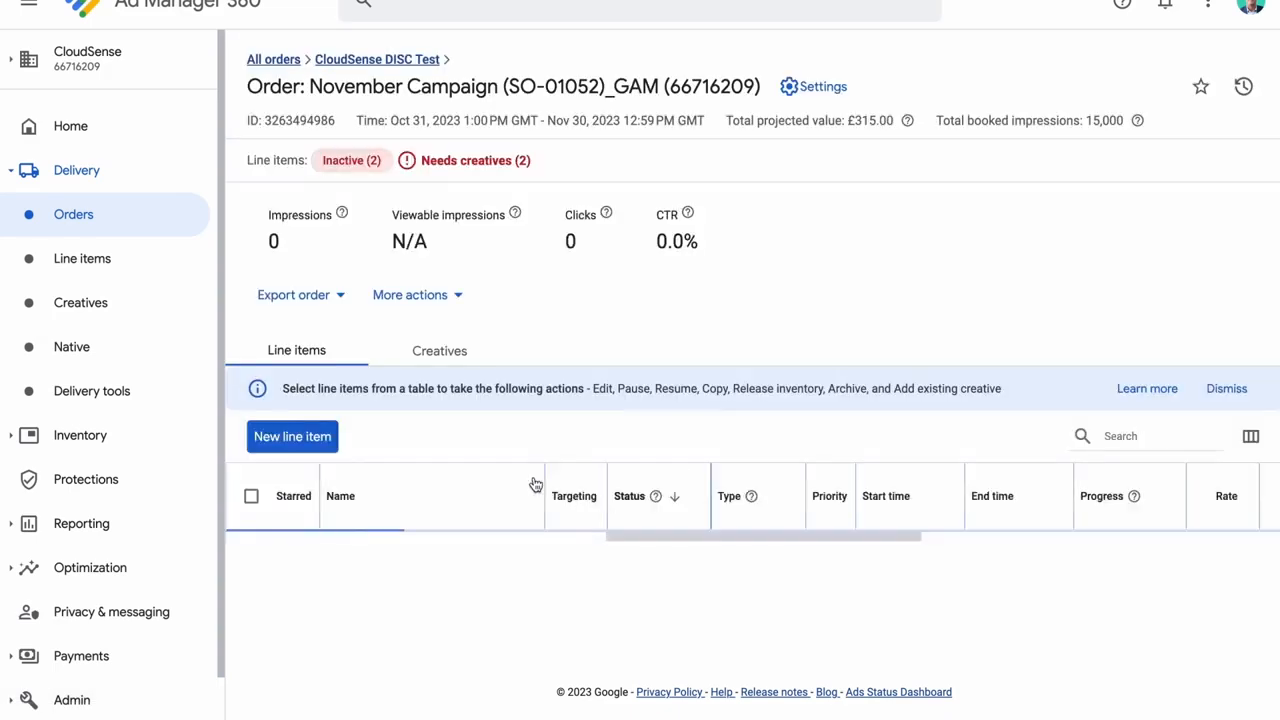
pyautogui.scroll(-2, 557, 443)
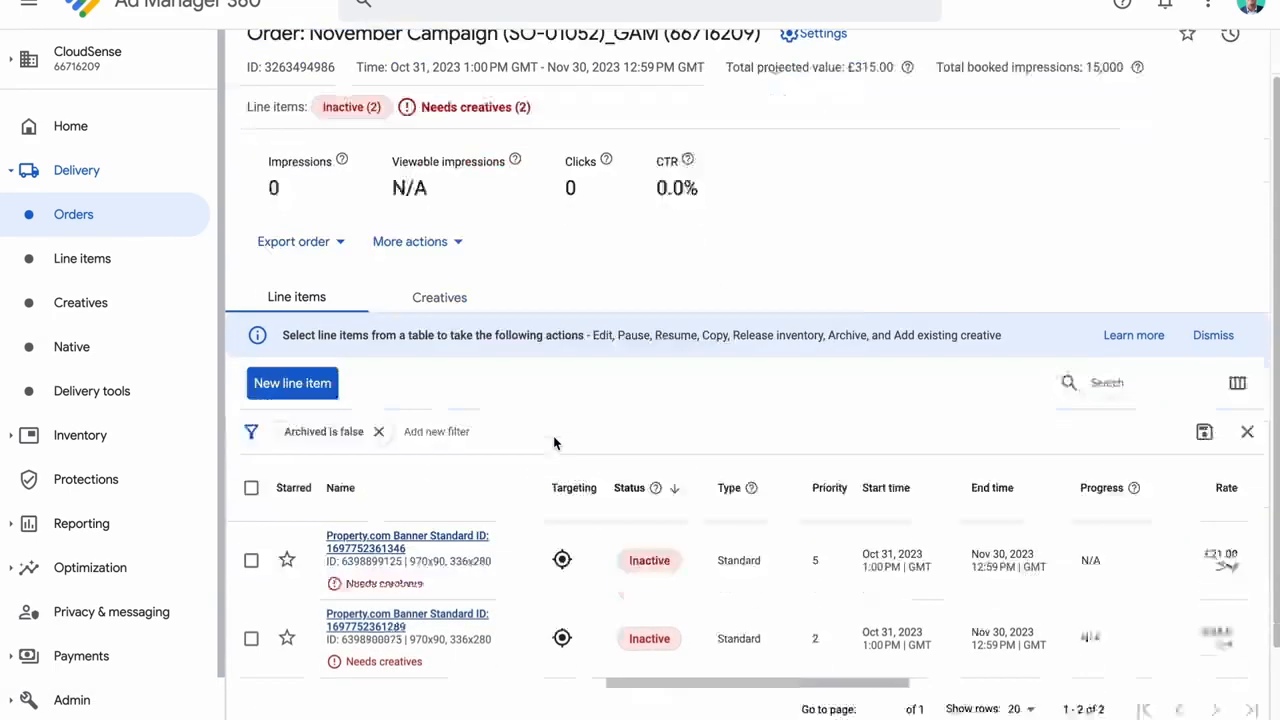